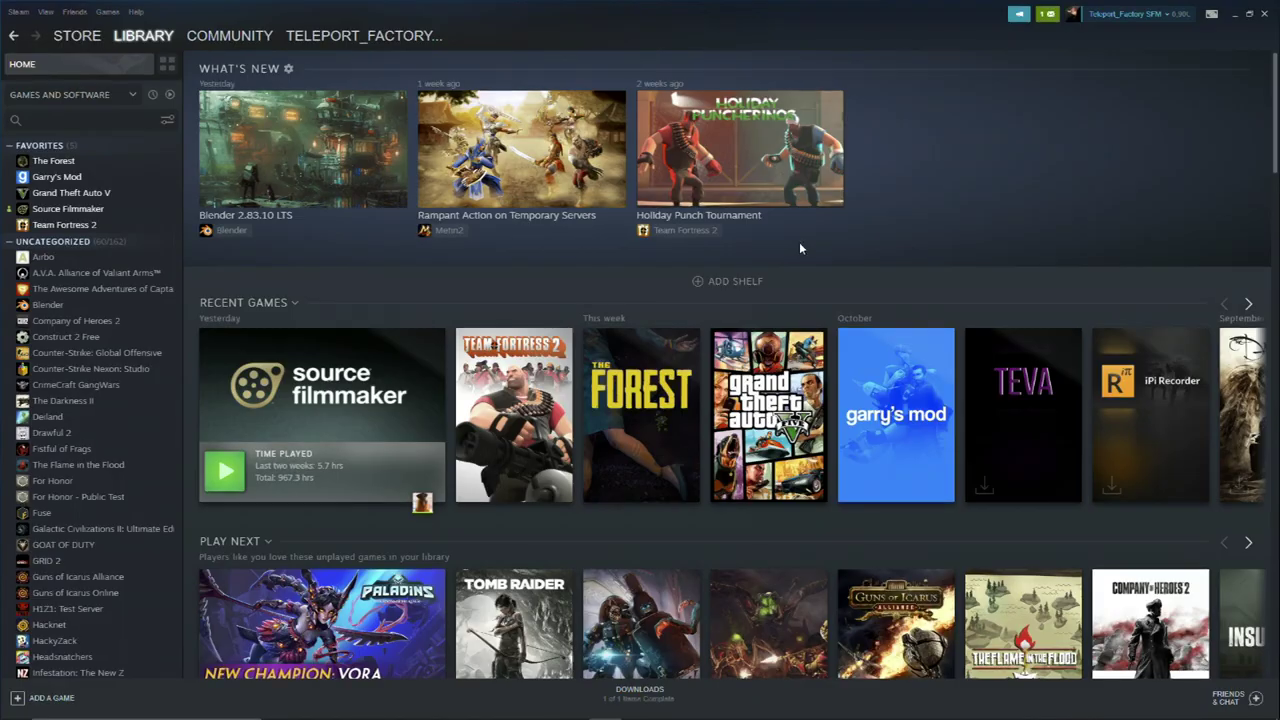
- Go to Inventory > Trade Offers > 'Who can send me Trade Offers?' to reveal the Trade URL
mouse_move(332, 50)
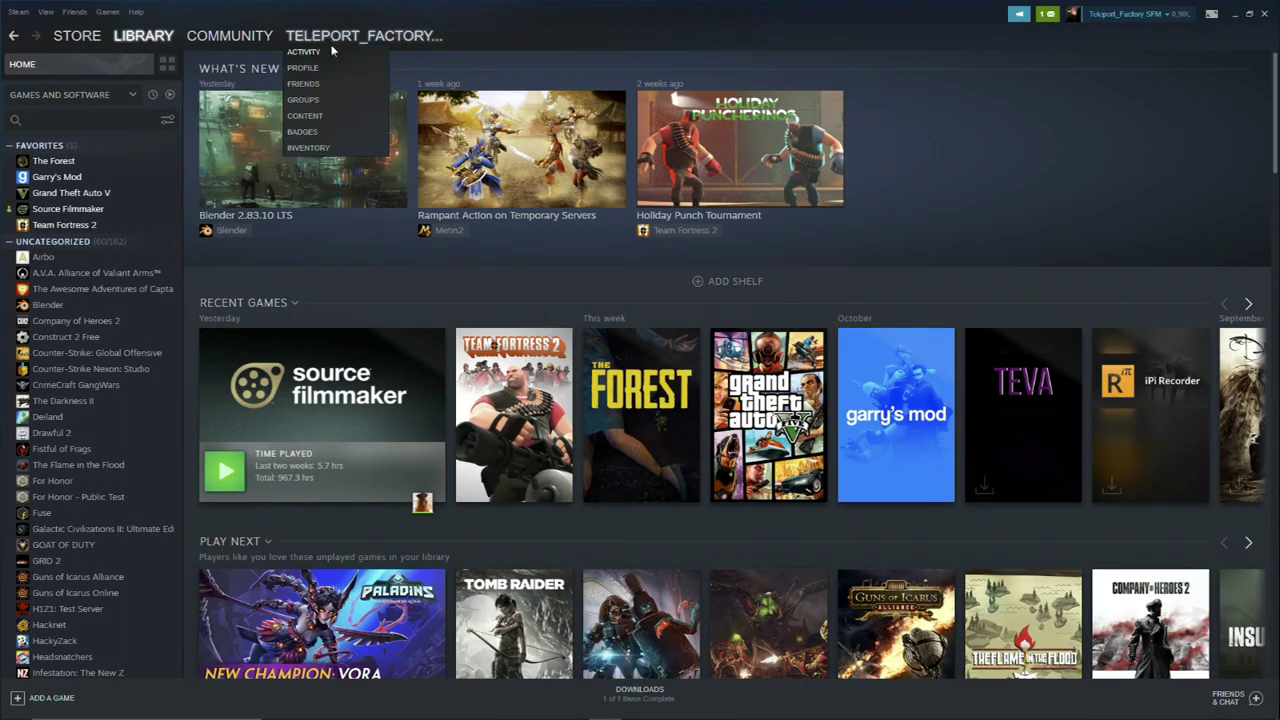
left_click(312, 148)
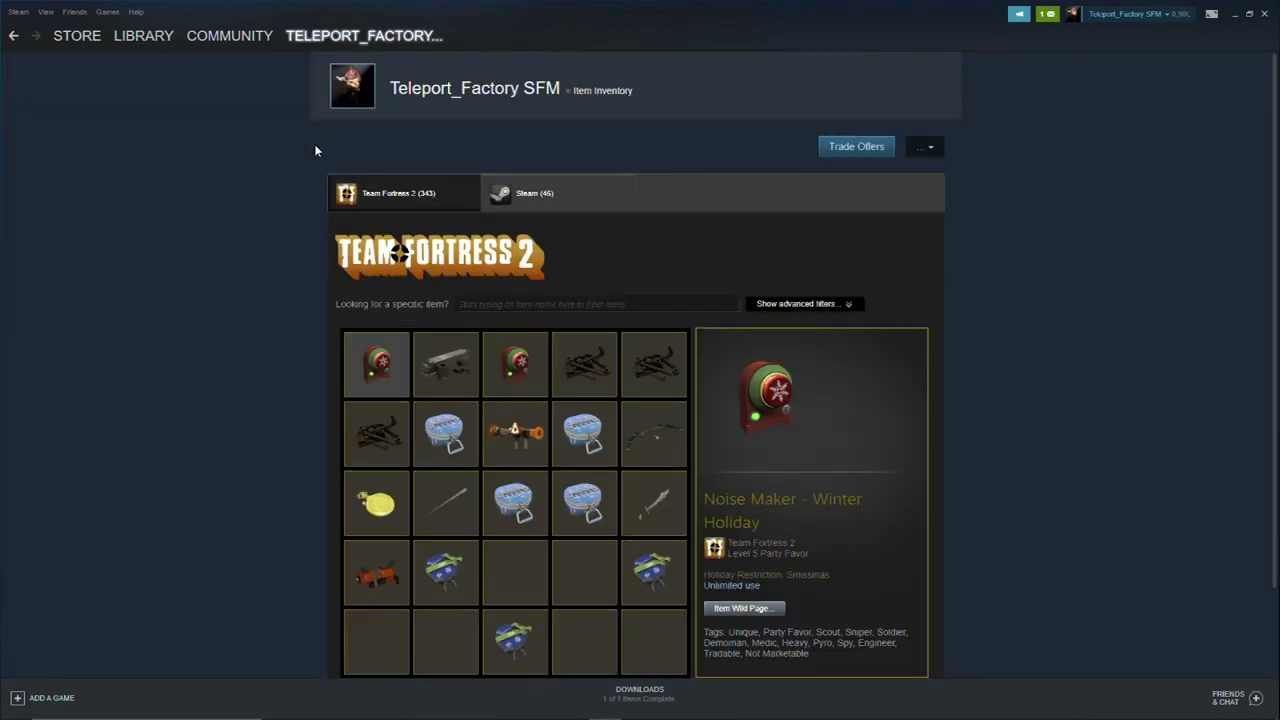
left_click(862, 146)
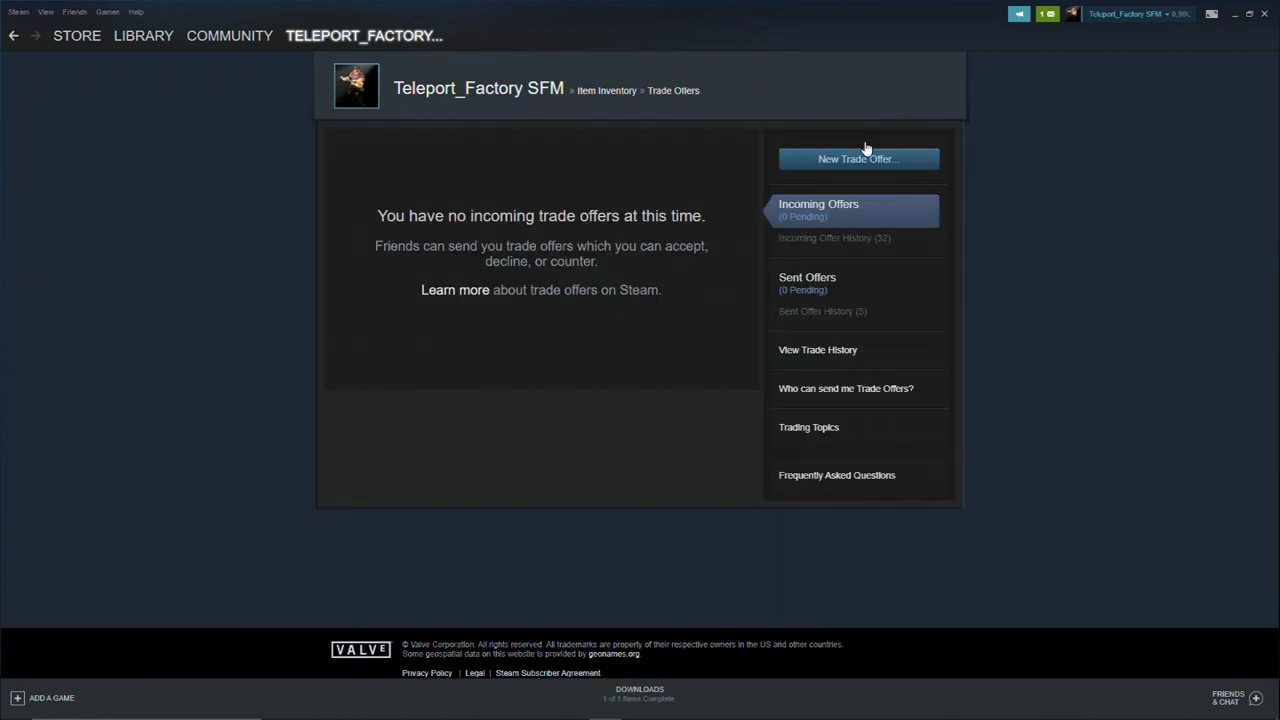
left_click(849, 393)
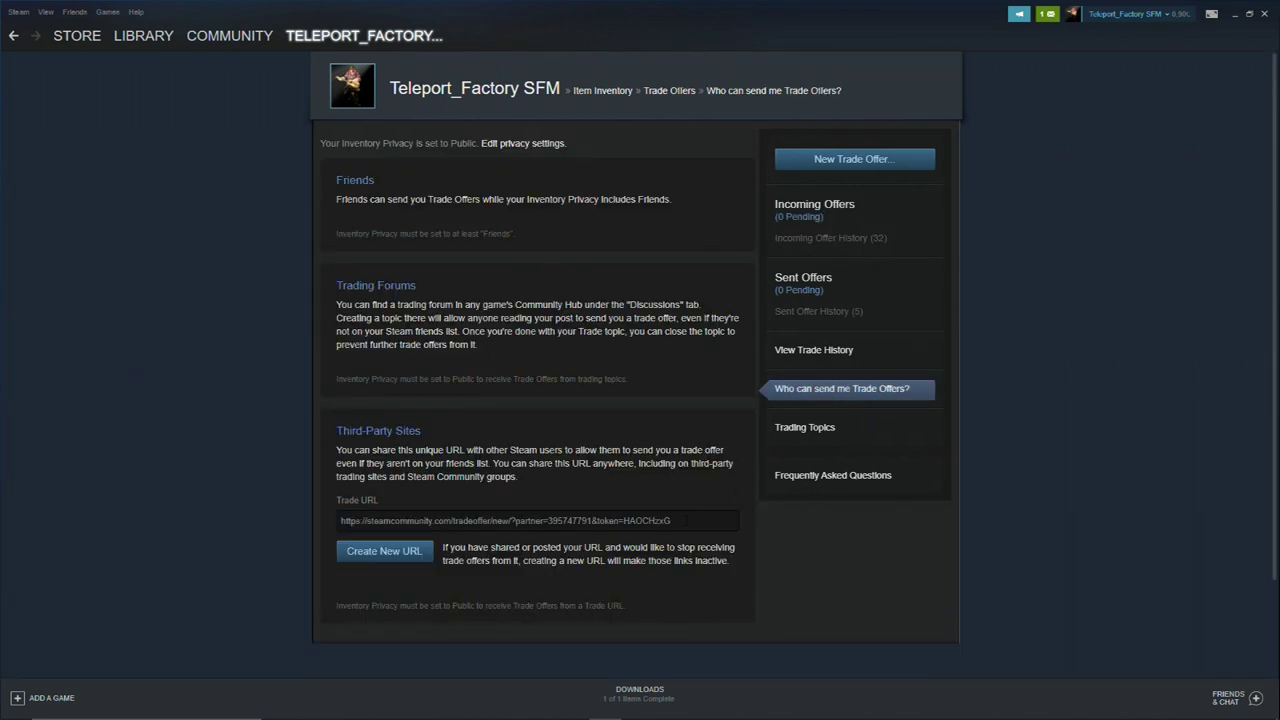
- Select the whole Trade URL and copy it to the clipboard
left_click(505, 520)
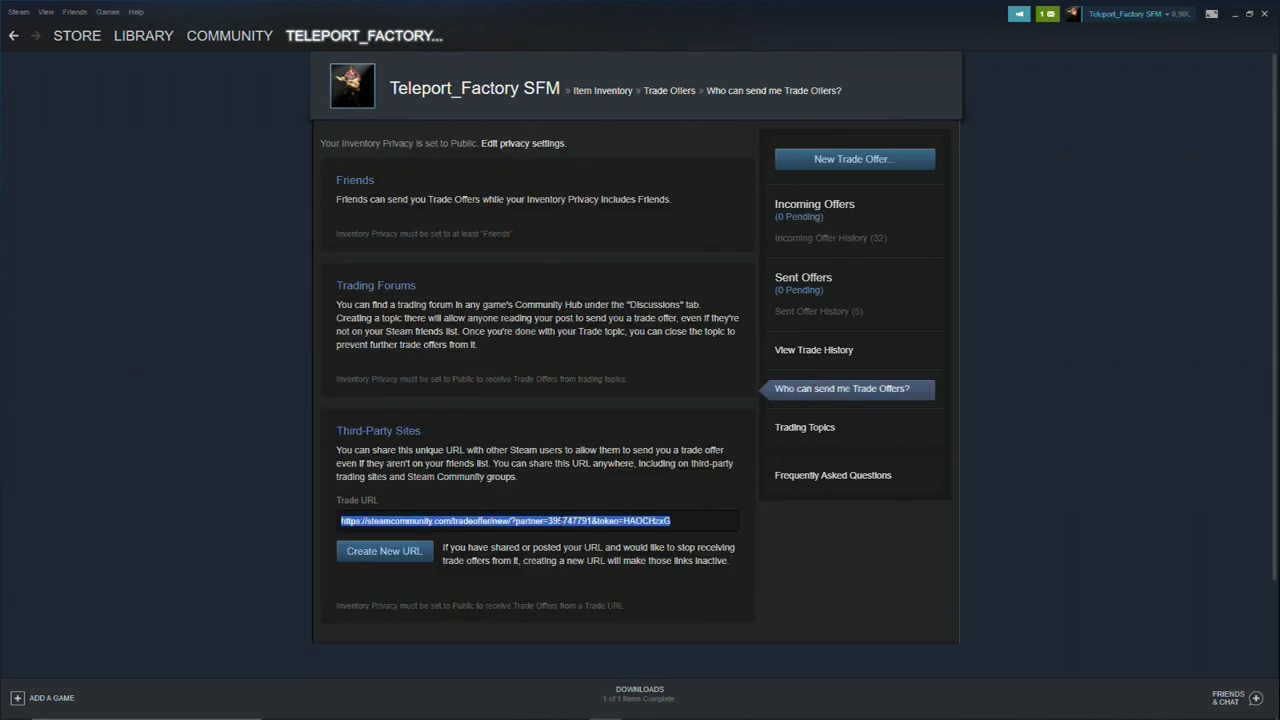
right_click(565, 522)
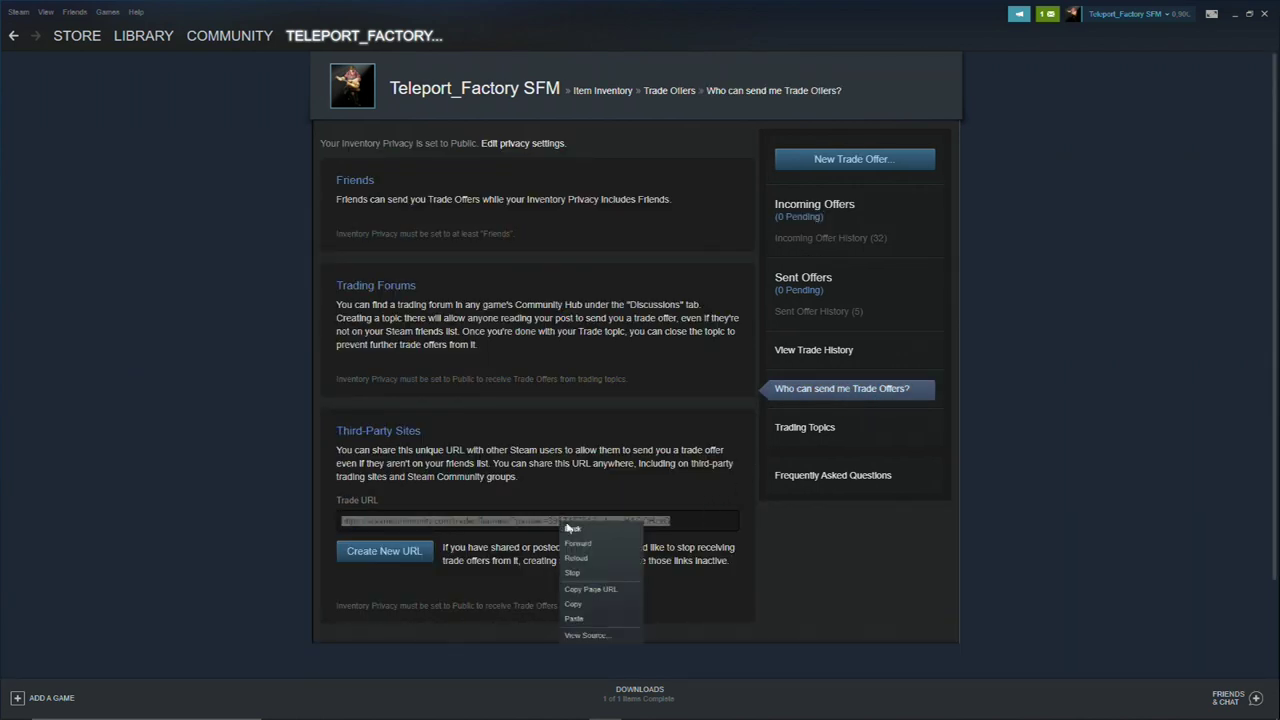
left_click(573, 605)
left_click(741, 578)
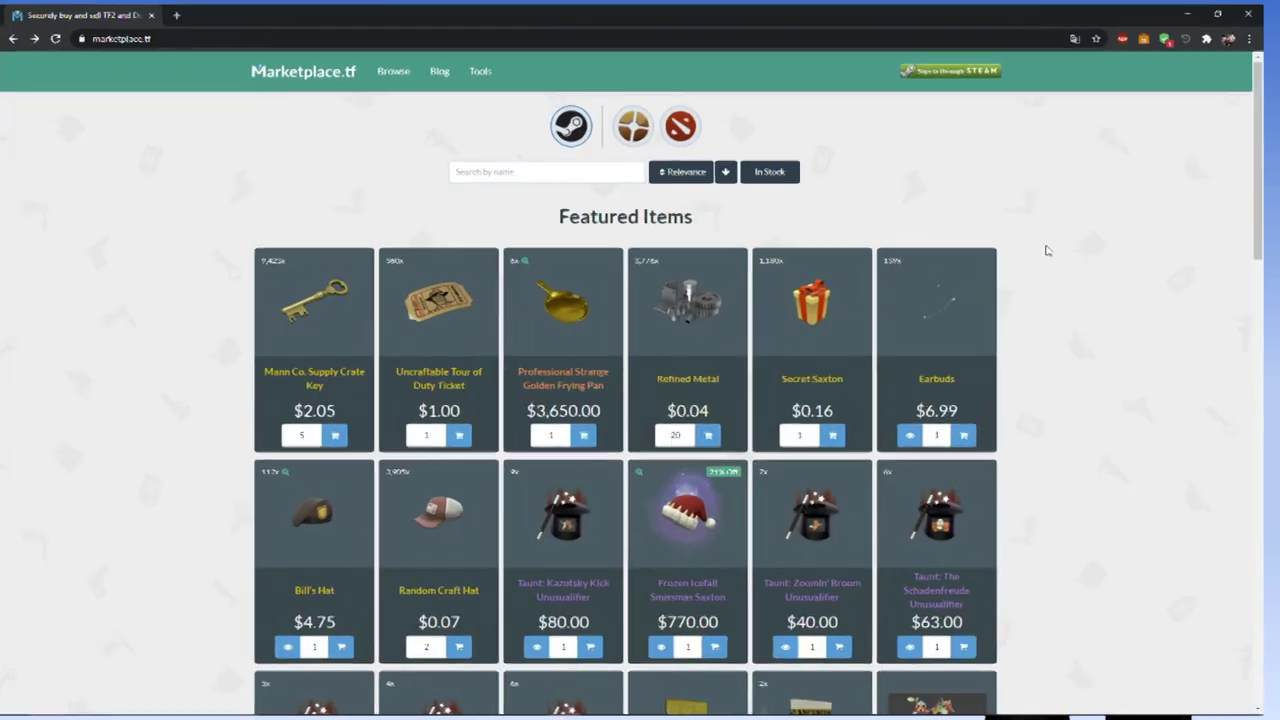
- Scroll through the Featured Items listings on Marketplace.tf
scroll(776, 227, "down", 8)
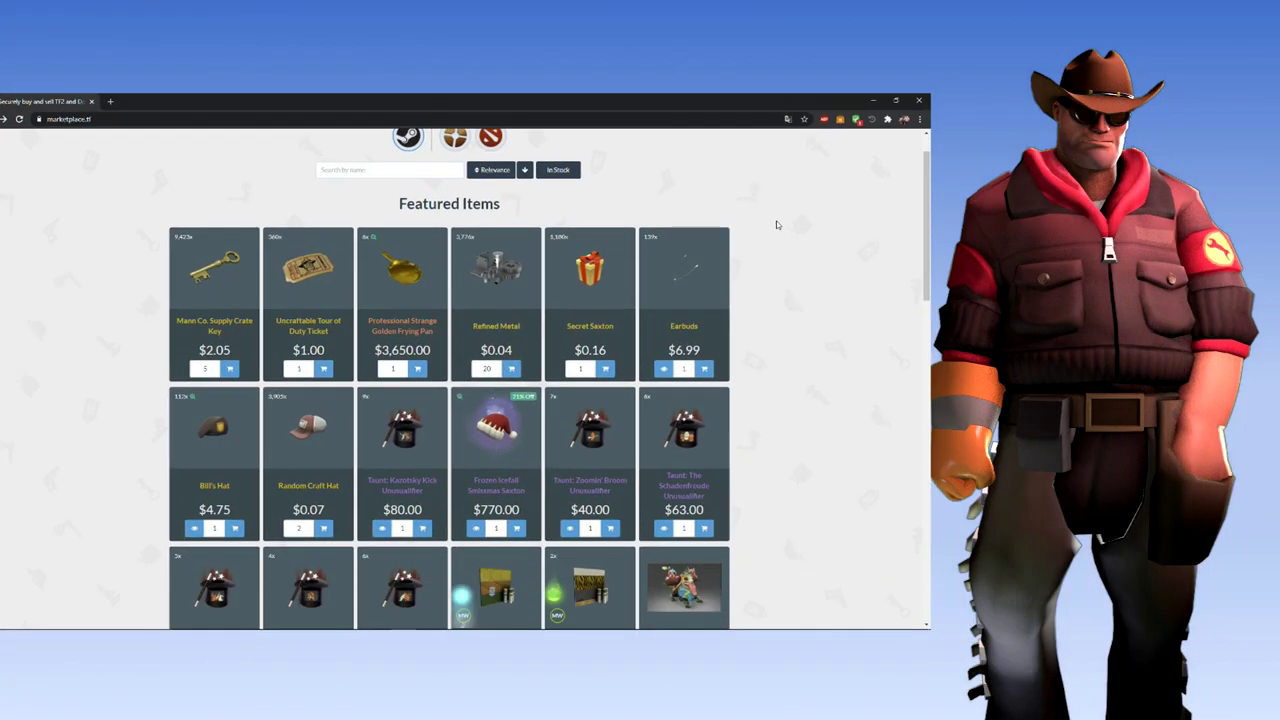
scroll(762, 232, "down", 5)
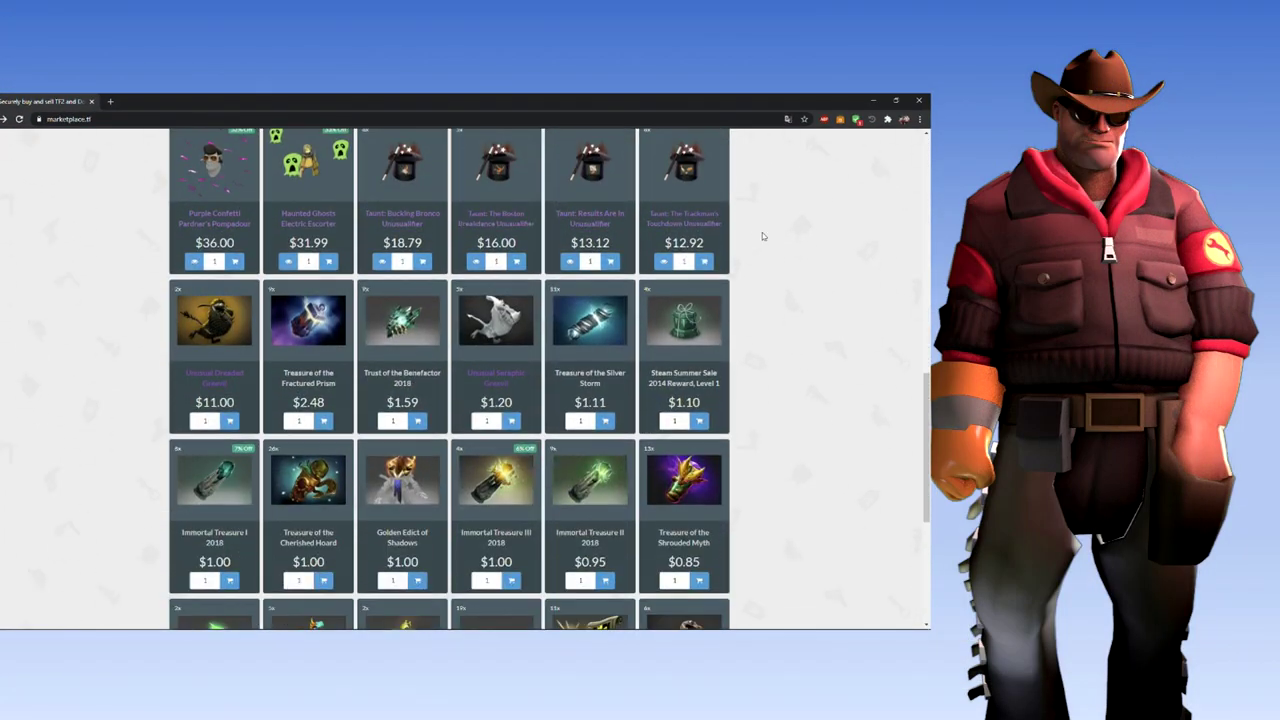
scroll(791, 380, "up", 15)
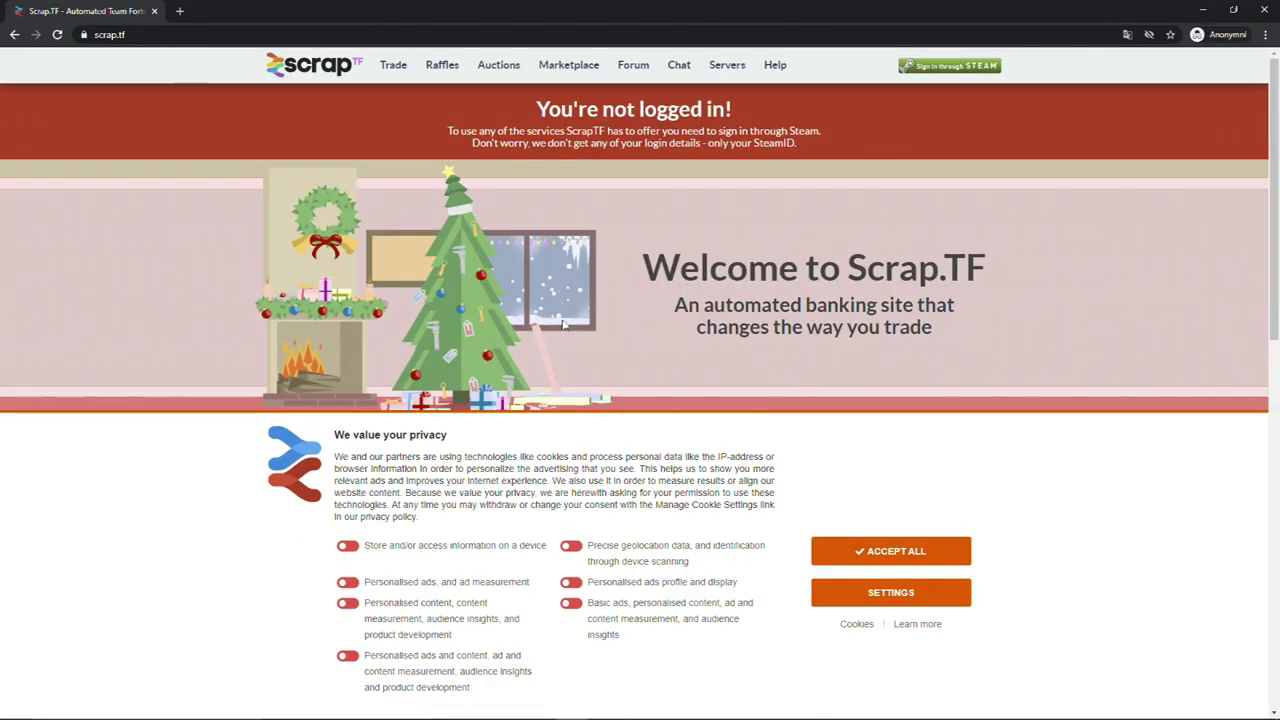
- Accept all cookies, sign in through Steam, check account settings, and start an AutoScrap weapons trade
left_click(838, 551)
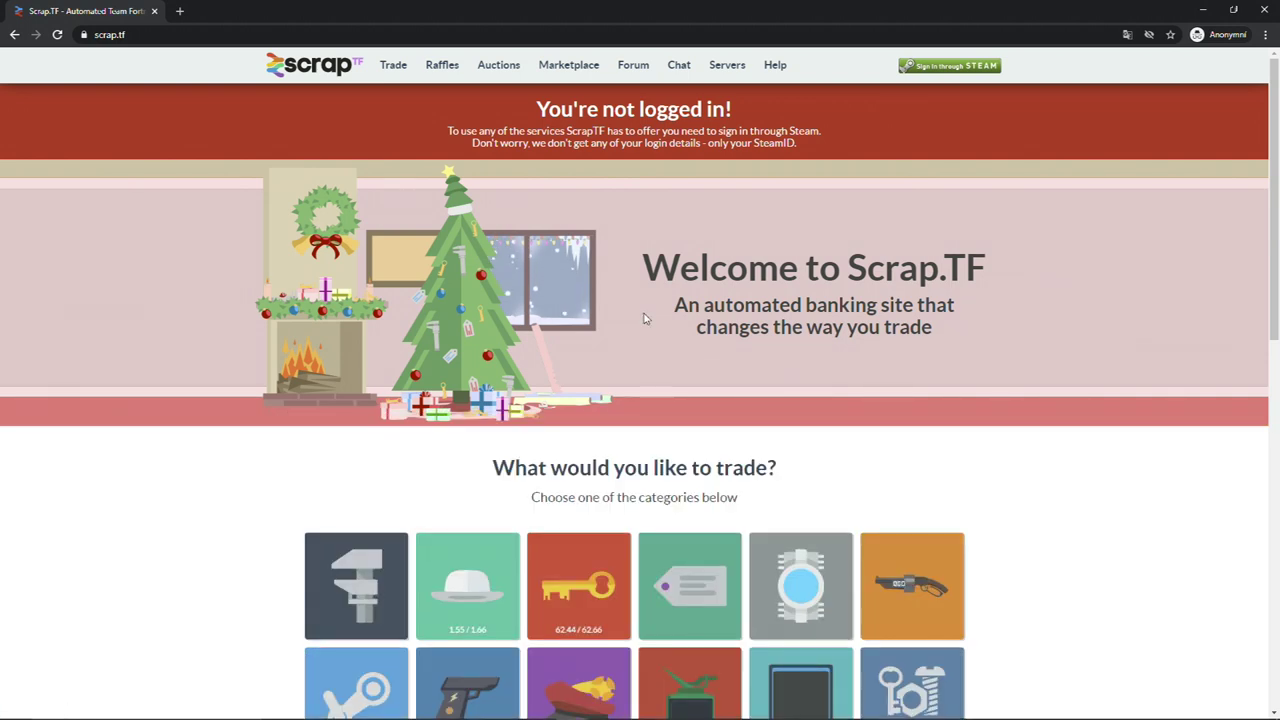
left_click(958, 65)
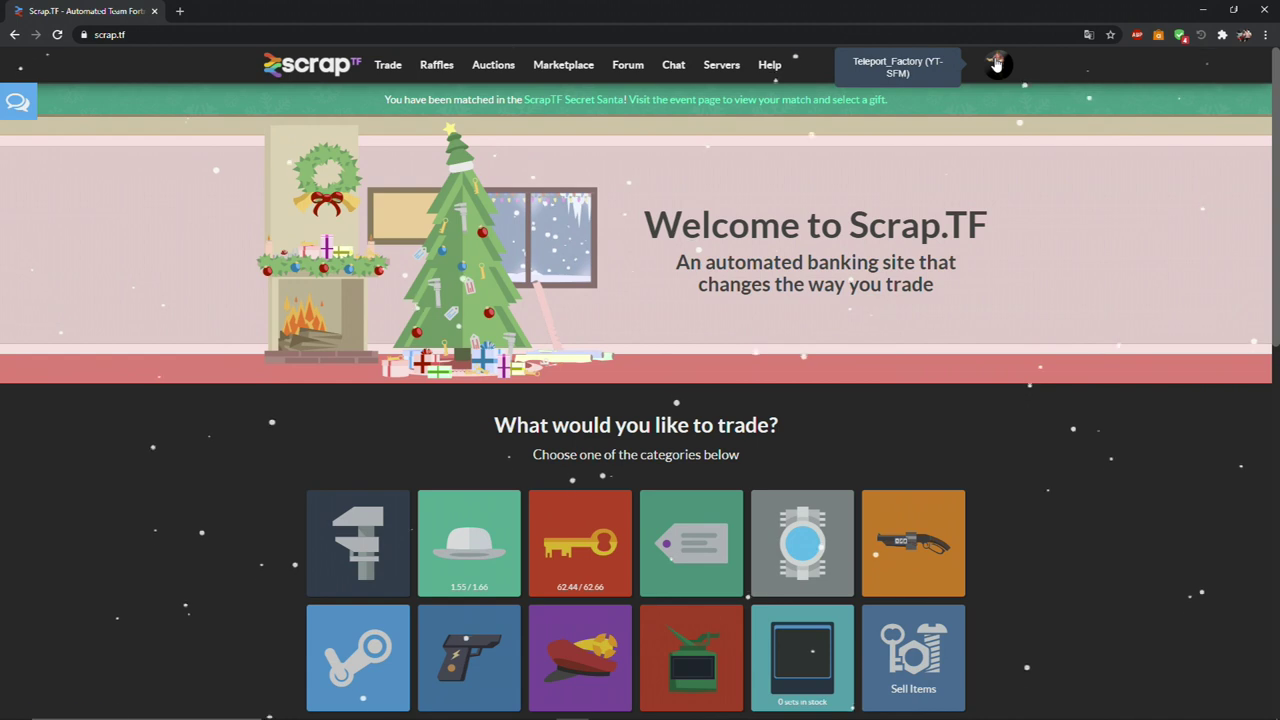
left_click(997, 64)
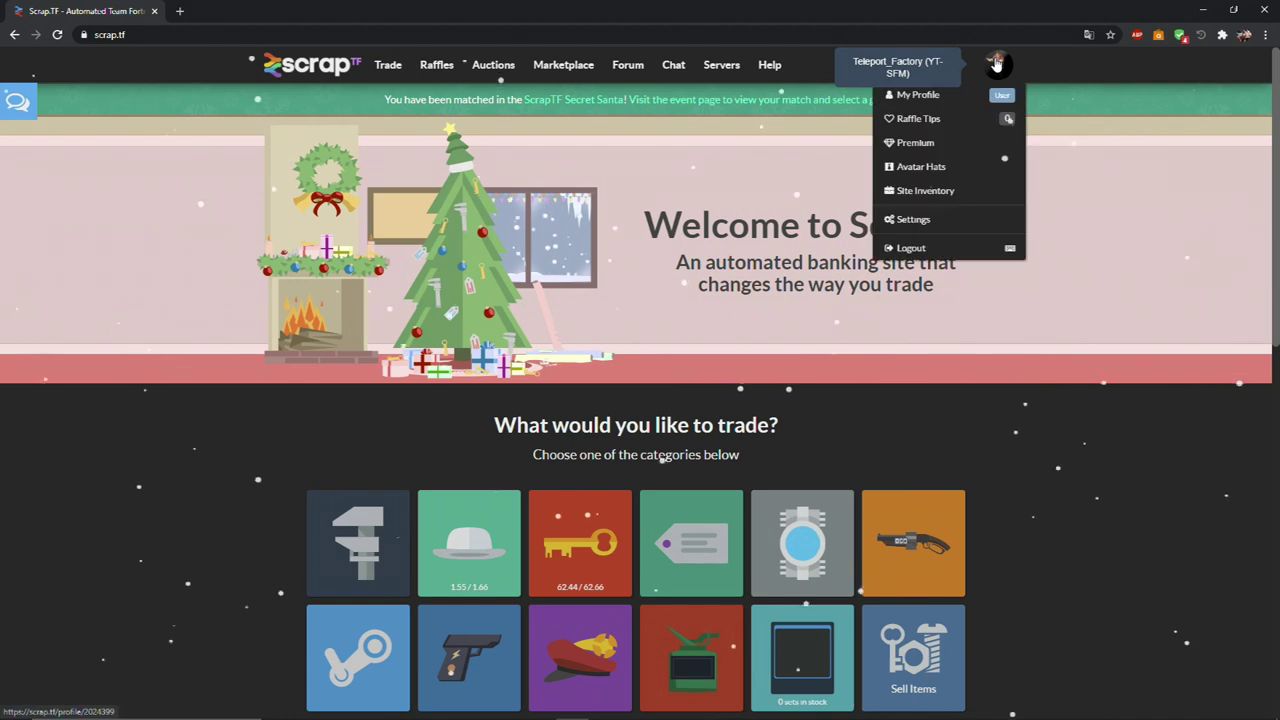
left_click(913, 219)
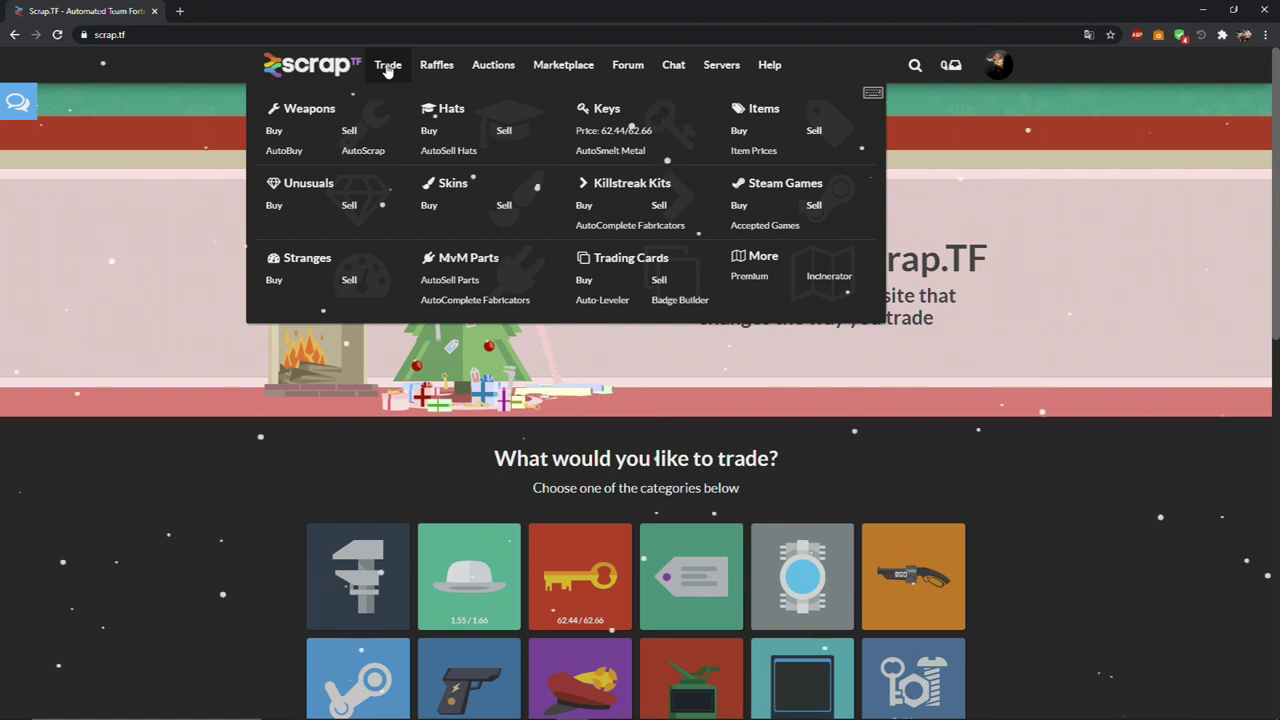
left_click(364, 152)
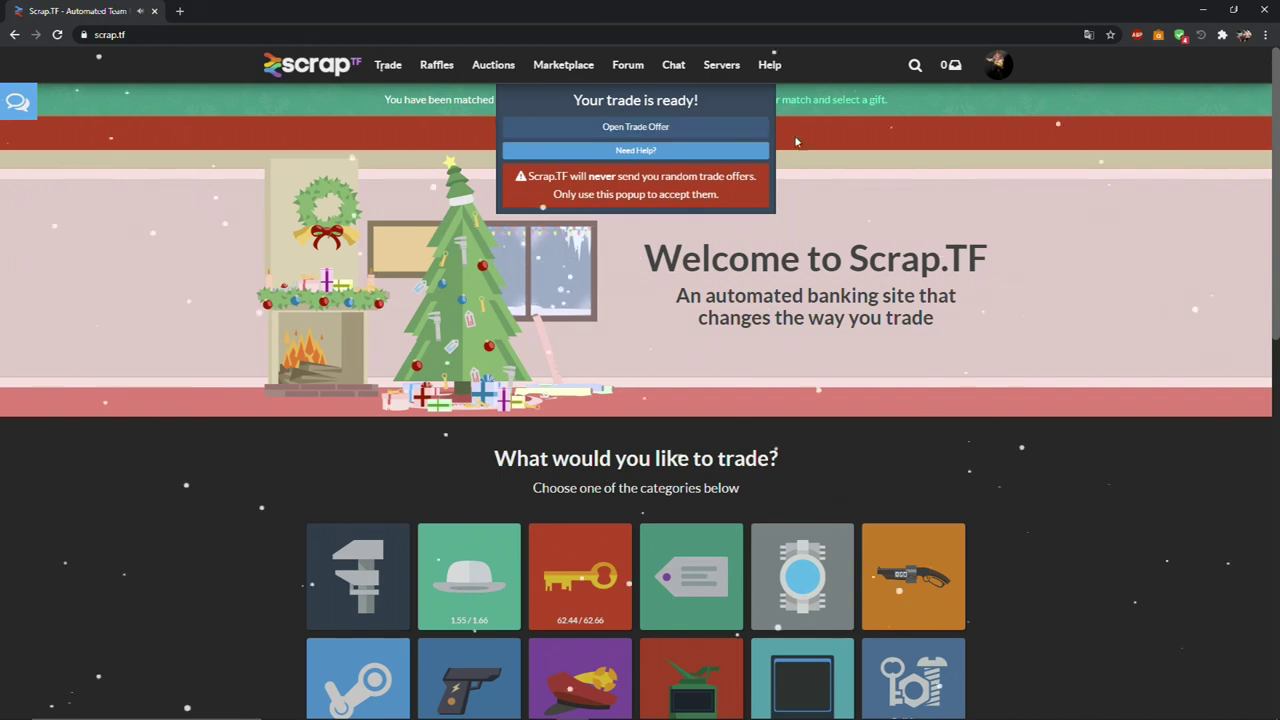
- Accept the ScrapTF trade offer of ten weapons for three items, acknowledging the mobile-confirmation notice
left_click(691, 127)
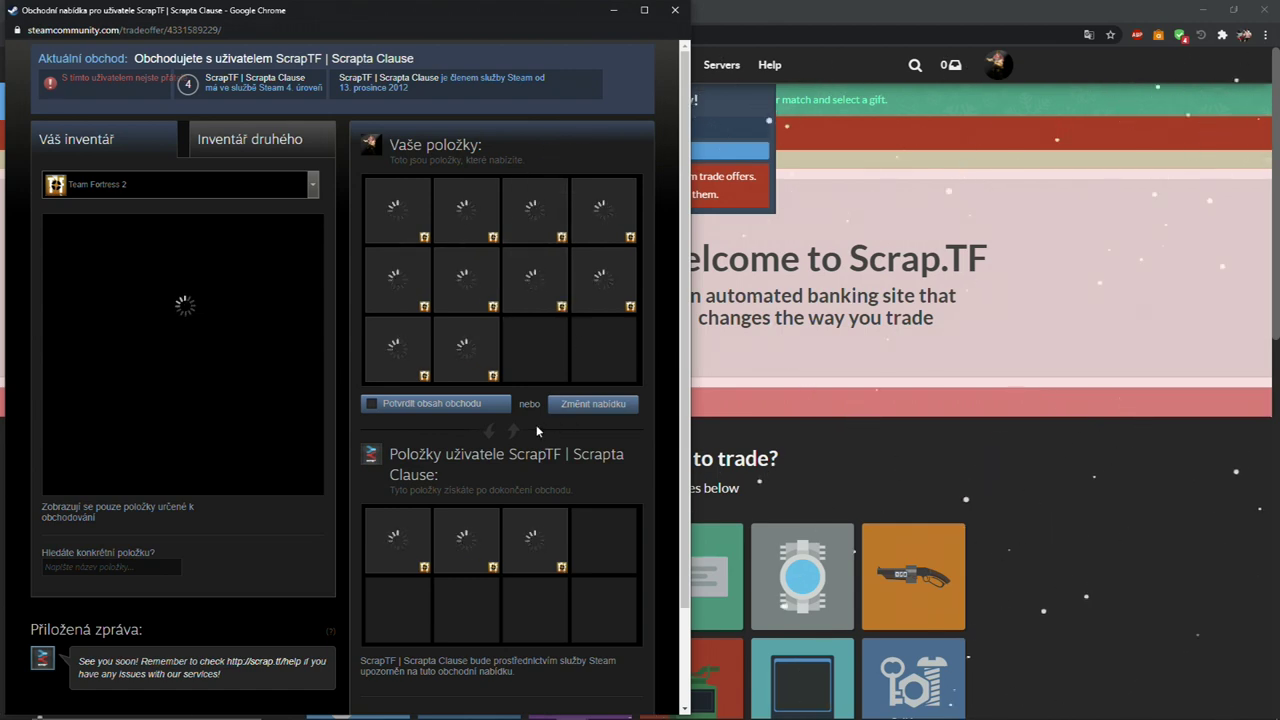
scroll(540, 429, "down", 1)
scroll(543, 428, "up", 1)
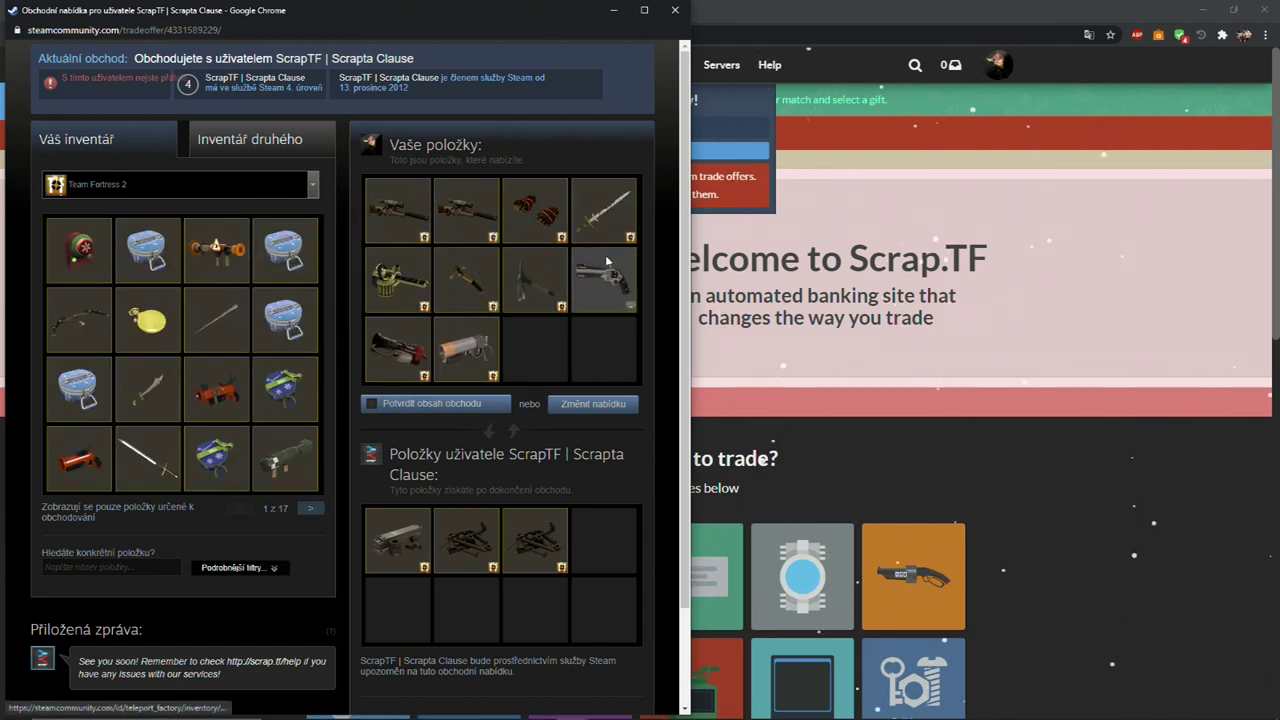
left_click(437, 407)
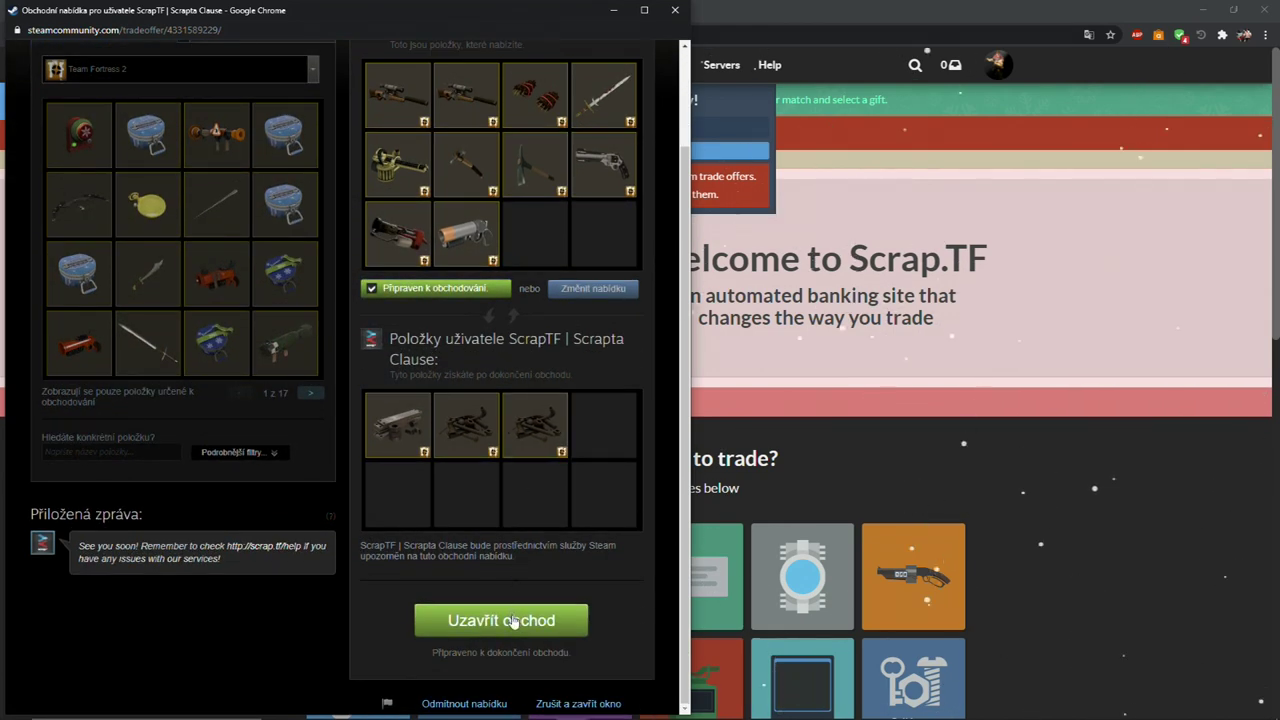
left_click(512, 621)
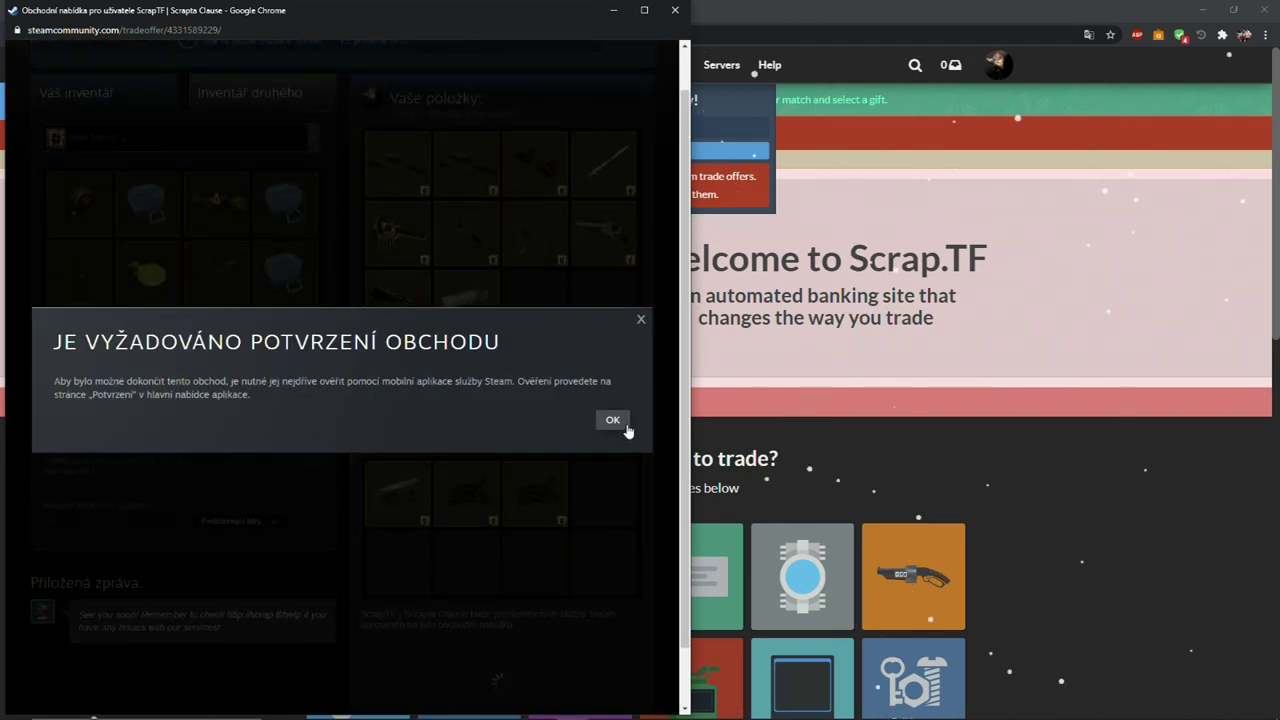
left_click(626, 428)
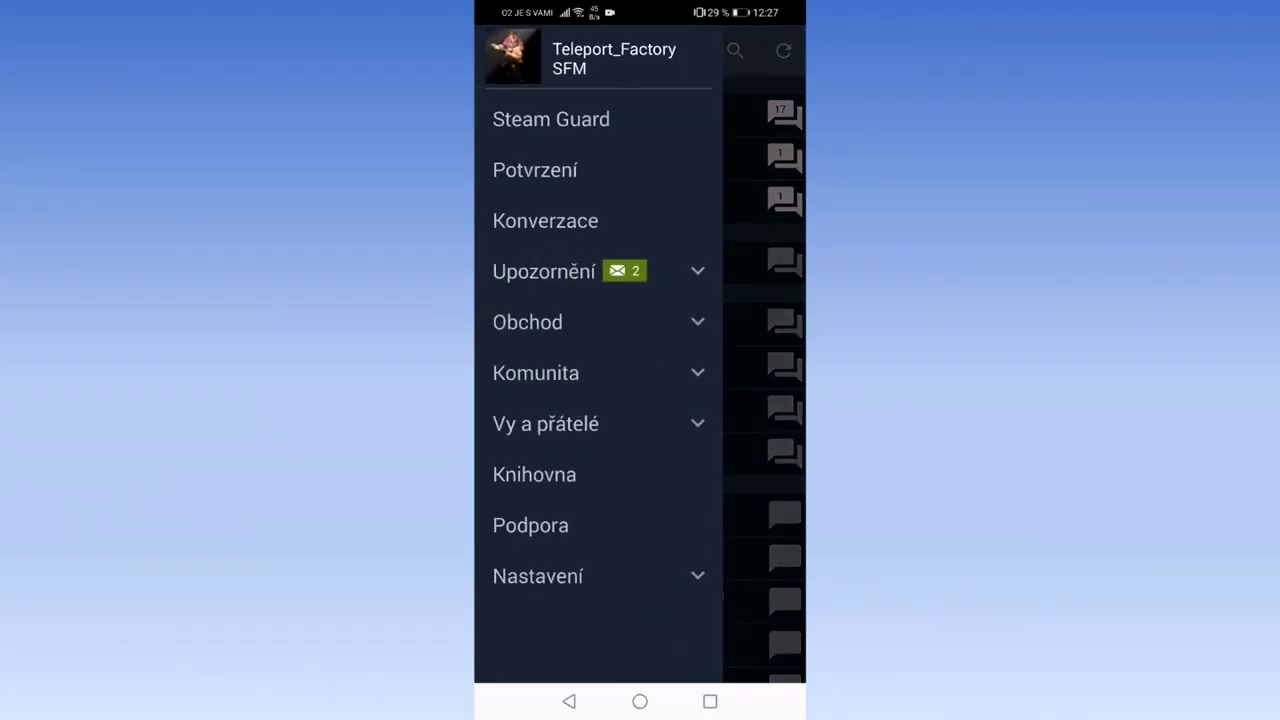
- Approve the ten-for-three ScrapTF trade under Potvrzení (Confirmations) with Přijmout
left_click(660, 270)
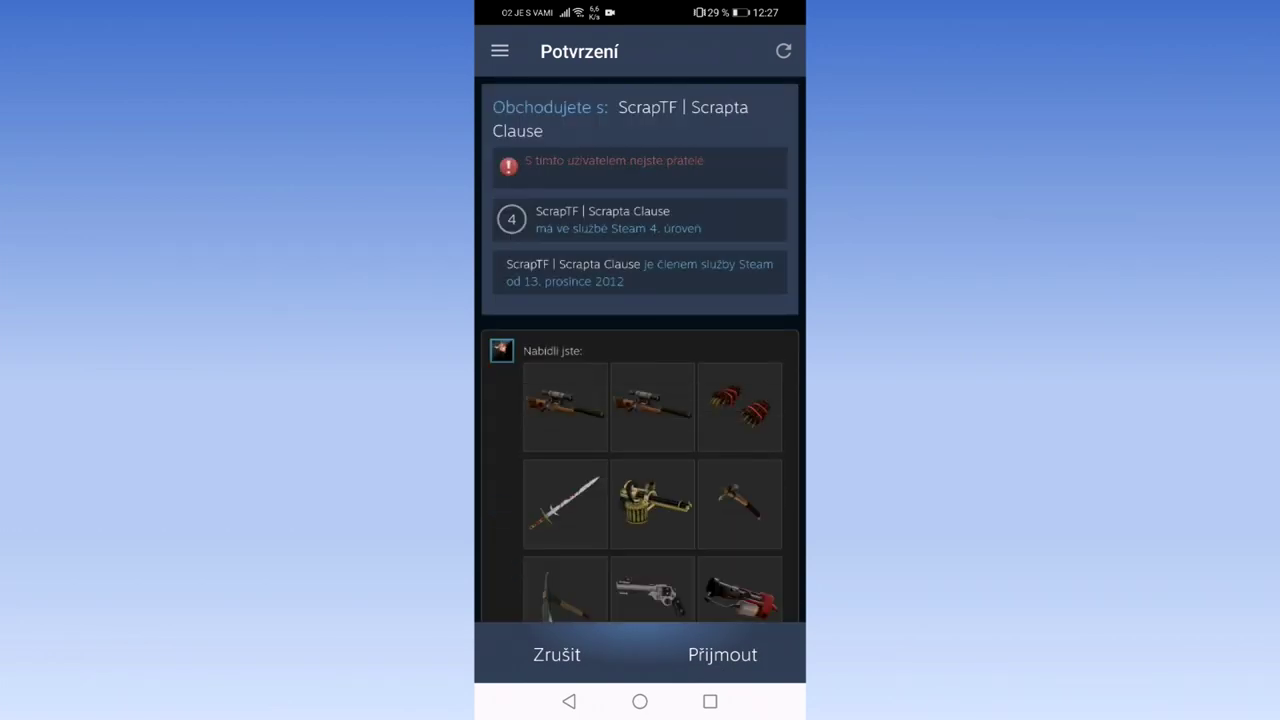
scroll(733, 540, "down", 5)
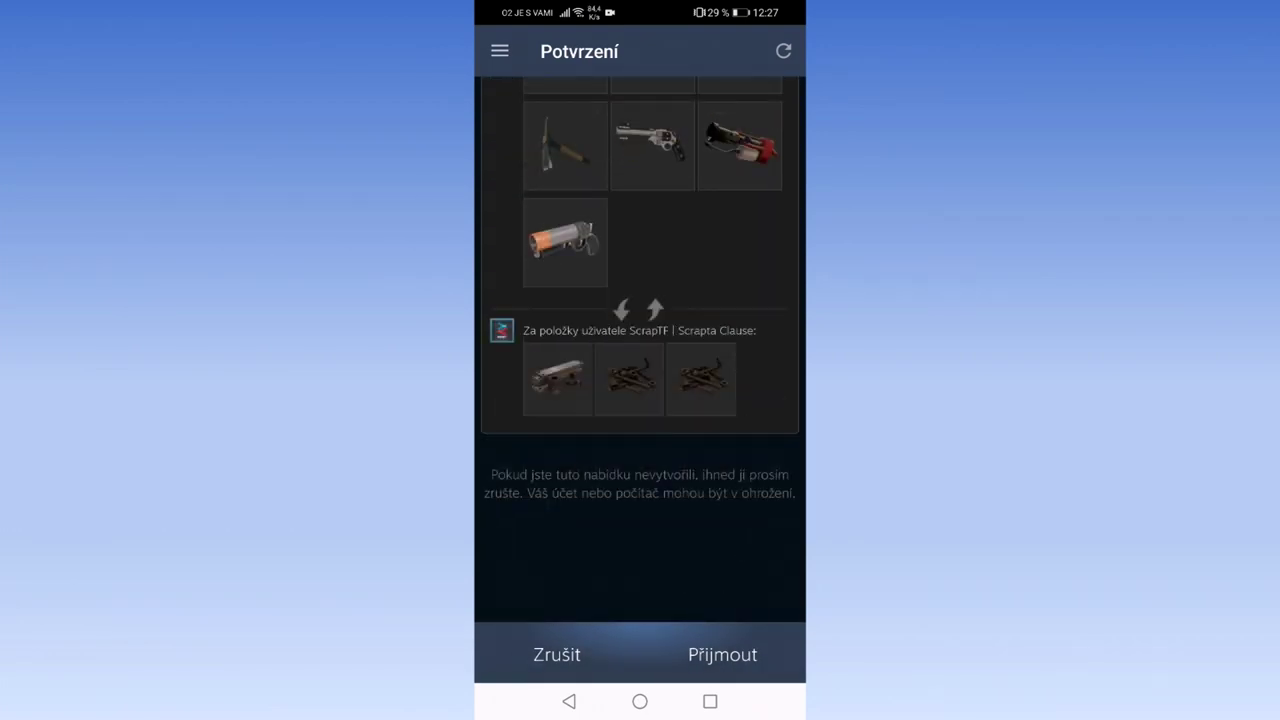
left_click(724, 652)
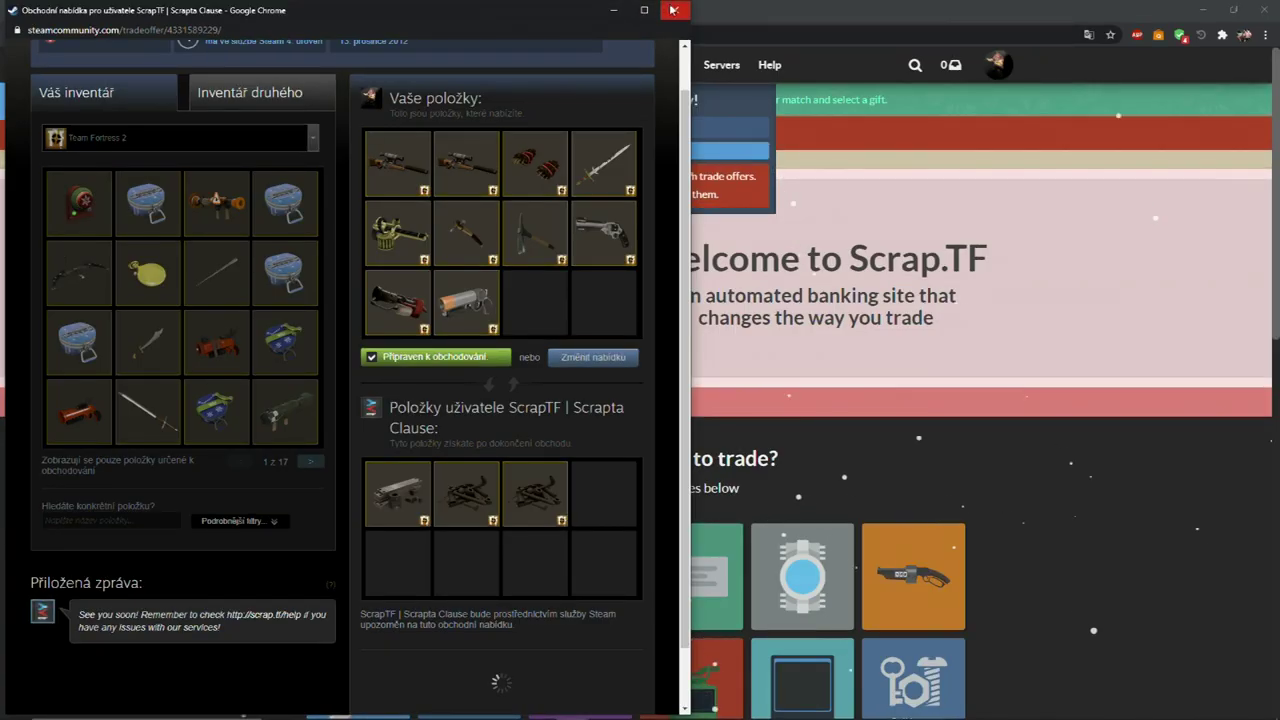
left_click(673, 10)
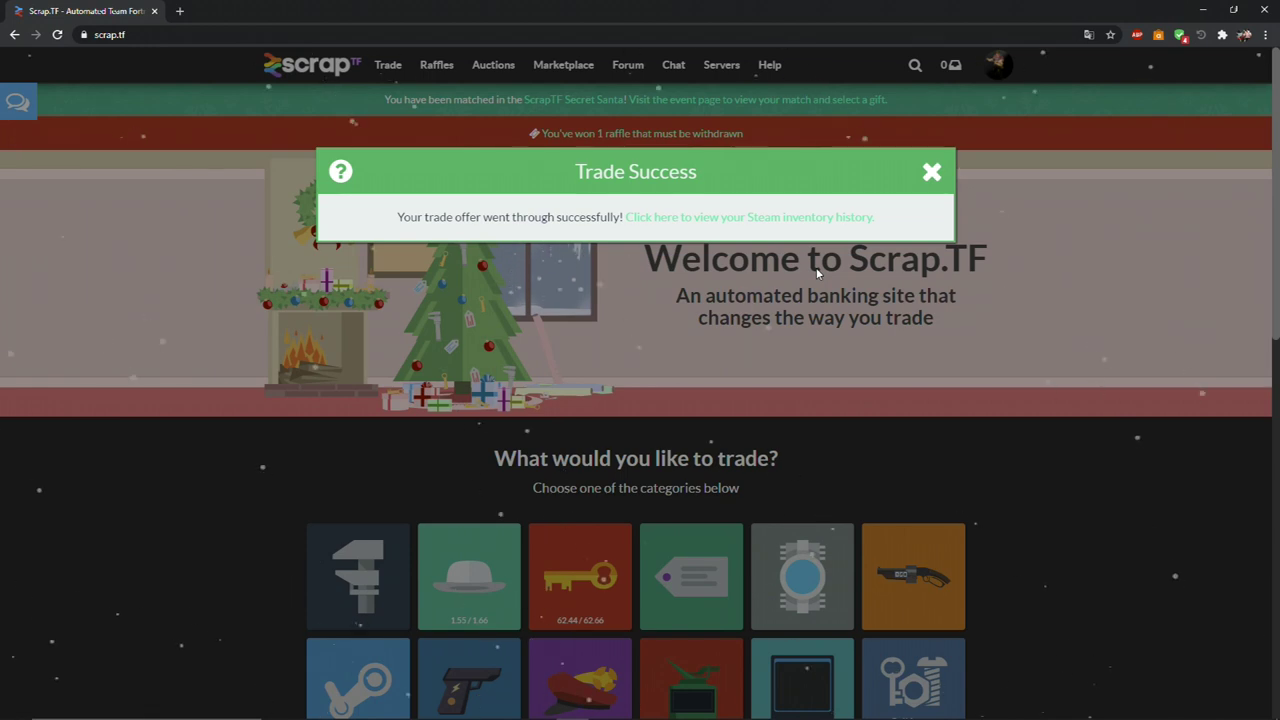
left_click(932, 172)
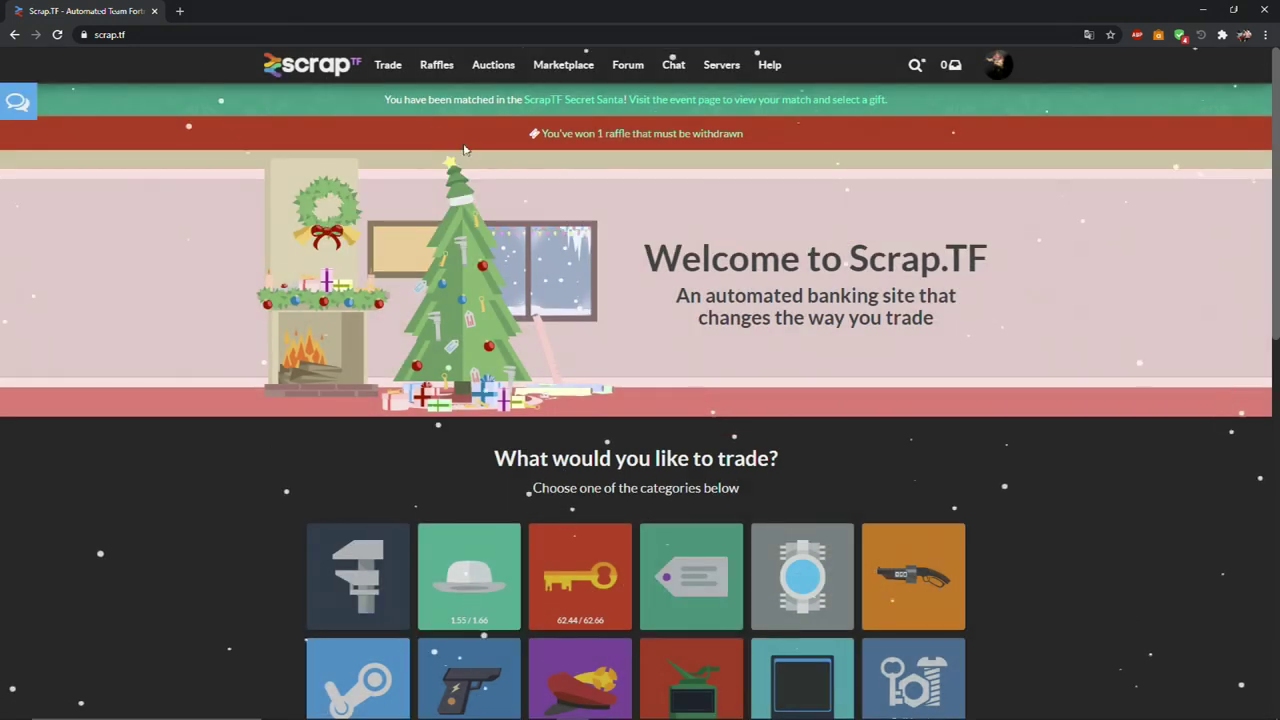
mouse_move(390, 79)
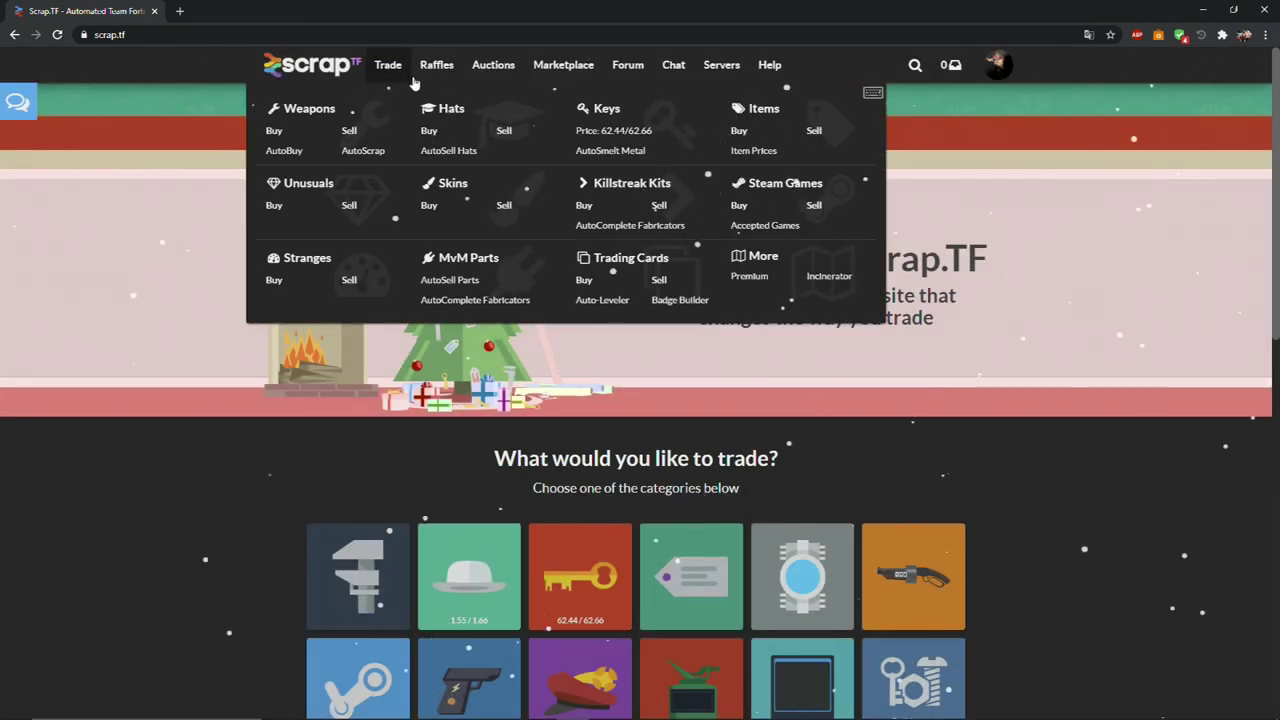
left_click(436, 129)
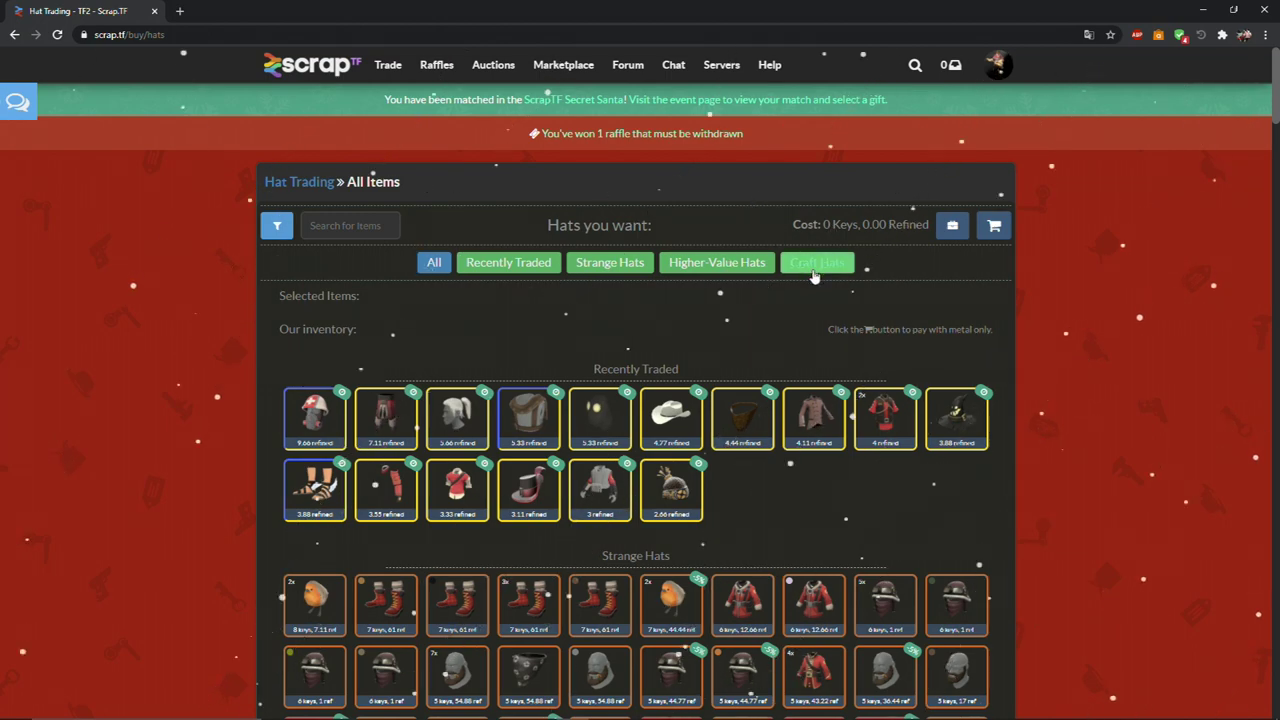
scroll(815, 277, "down", 15)
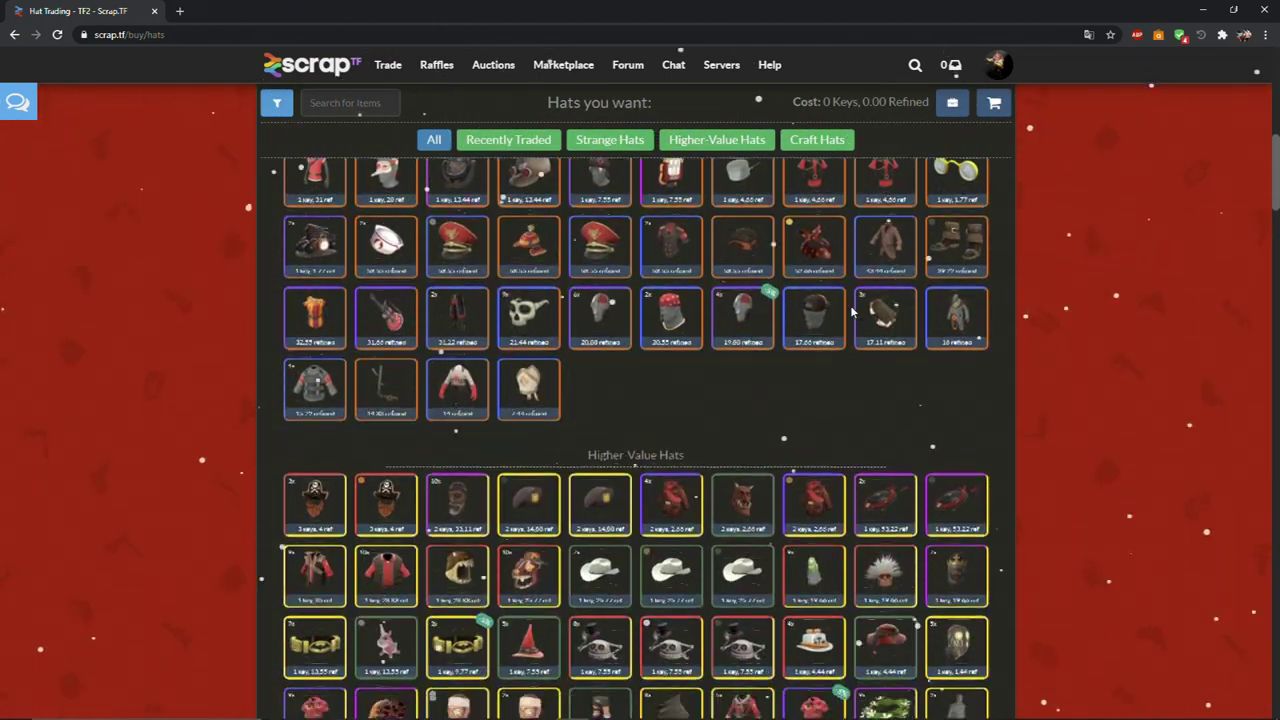
scroll(851, 313, "down", 10)
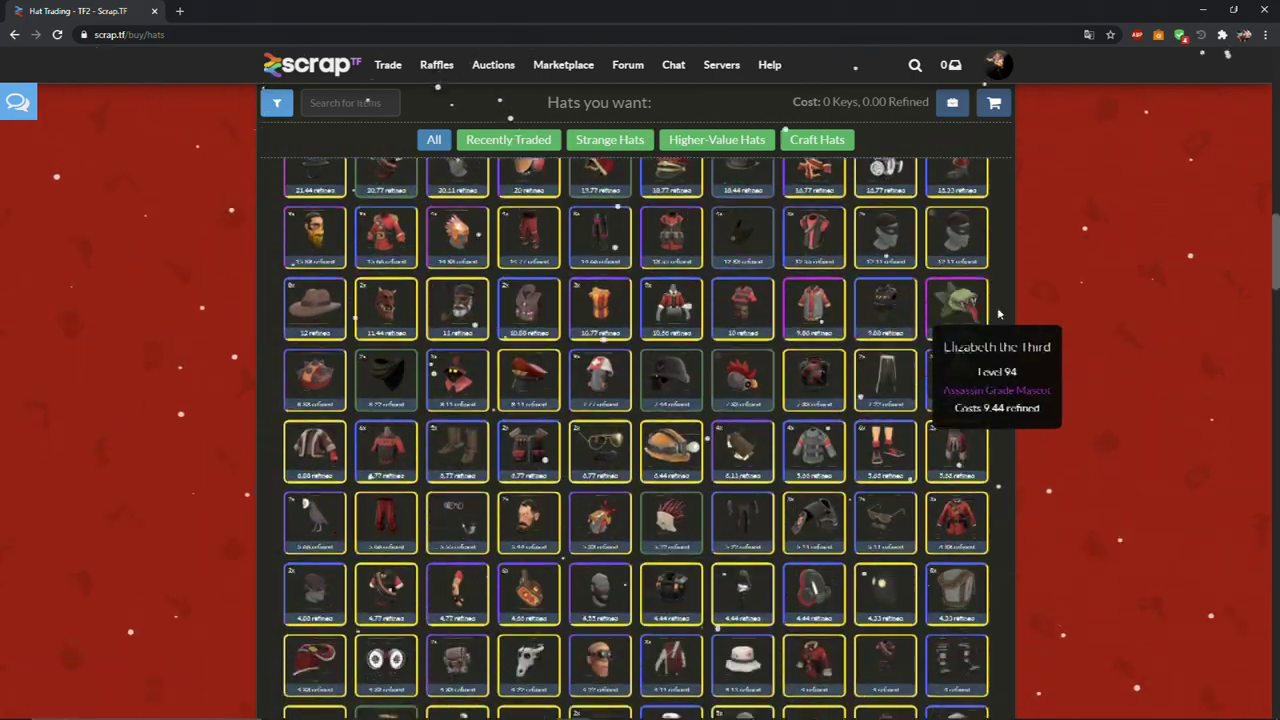
scroll(998, 314, "down", 8)
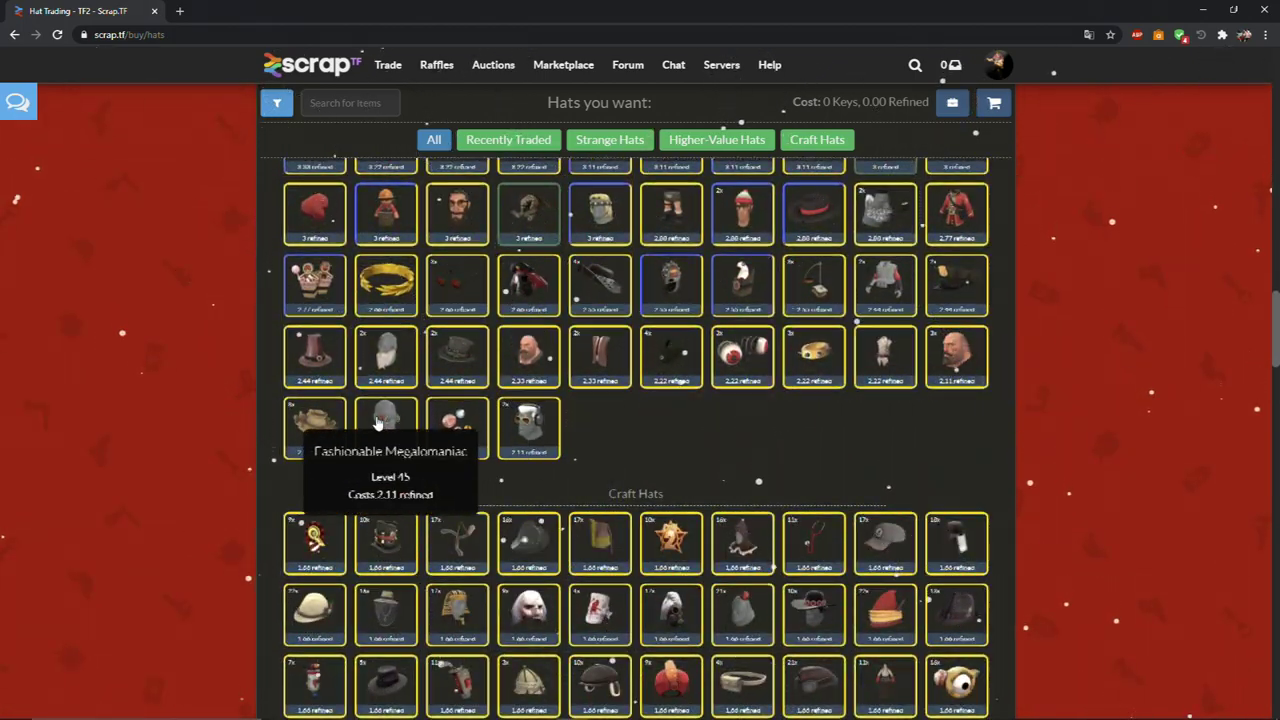
scroll(378, 423, "down", 10)
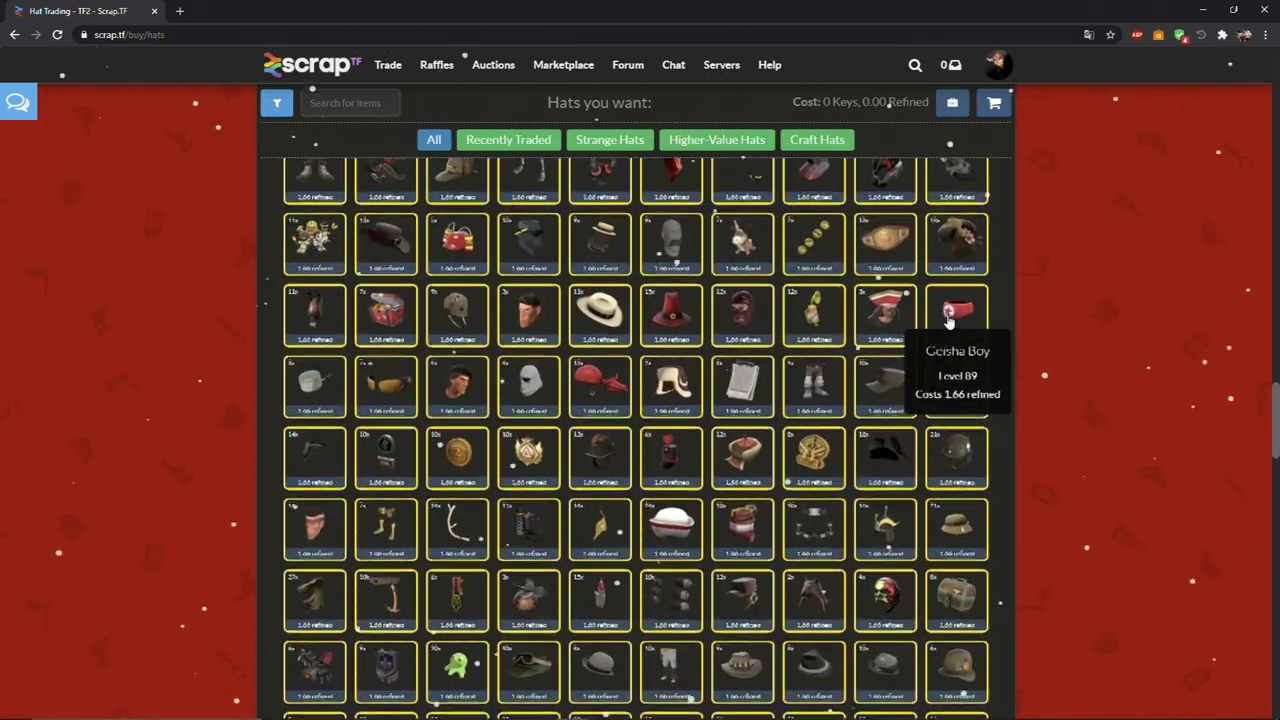
scroll(950, 318, "down", 10)
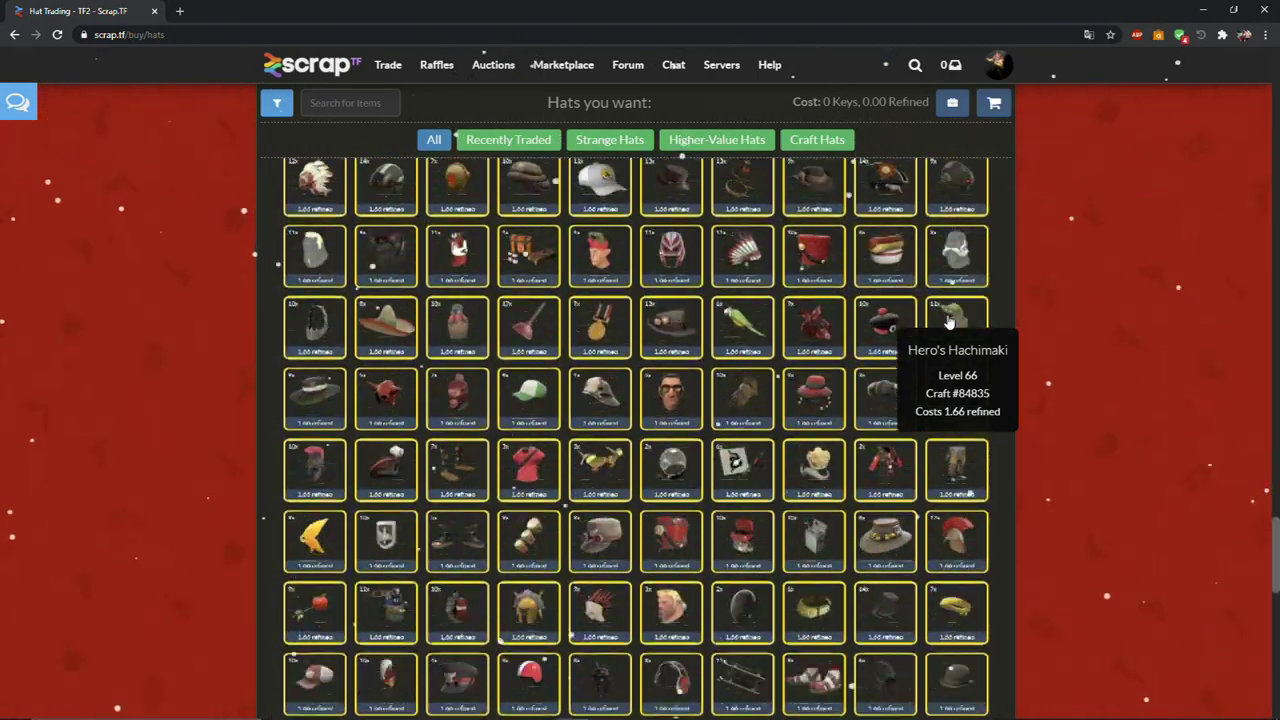
scroll(950, 318, "down", 10)
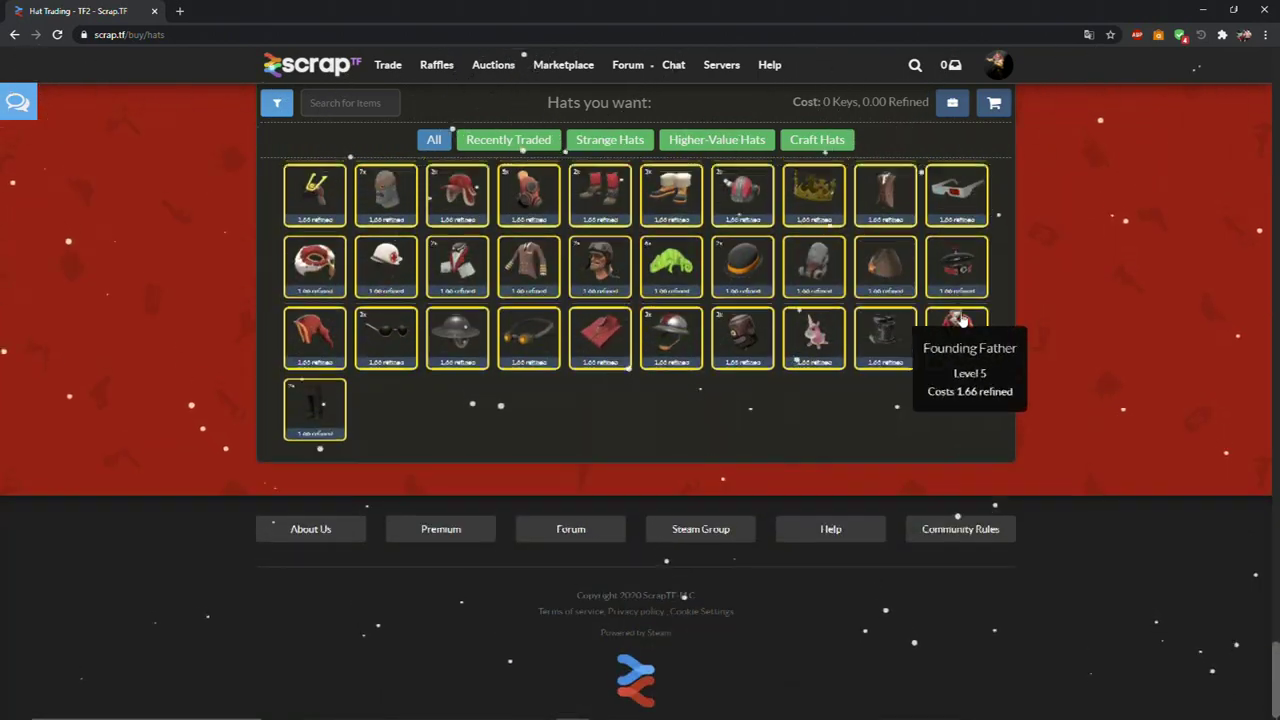
scroll(955, 300, "up", 1)
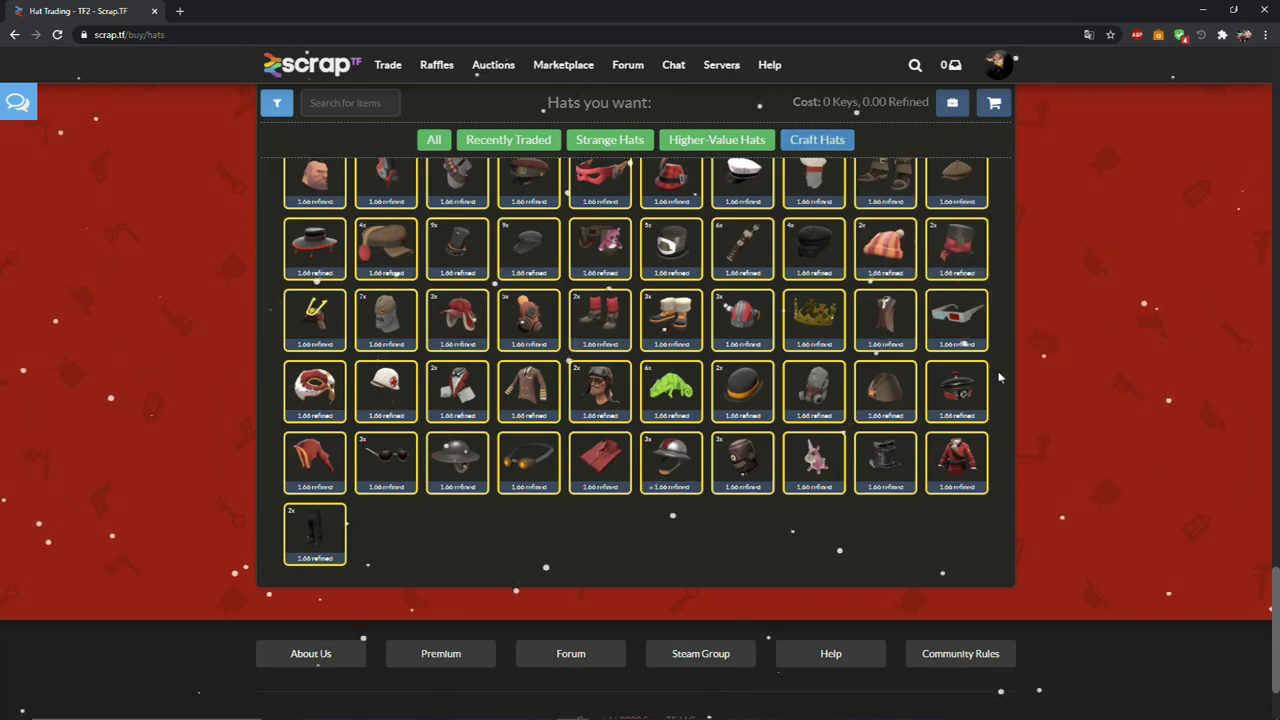
scroll(985, 450, "down", 5)
scroll(1015, 435, "up", 15)
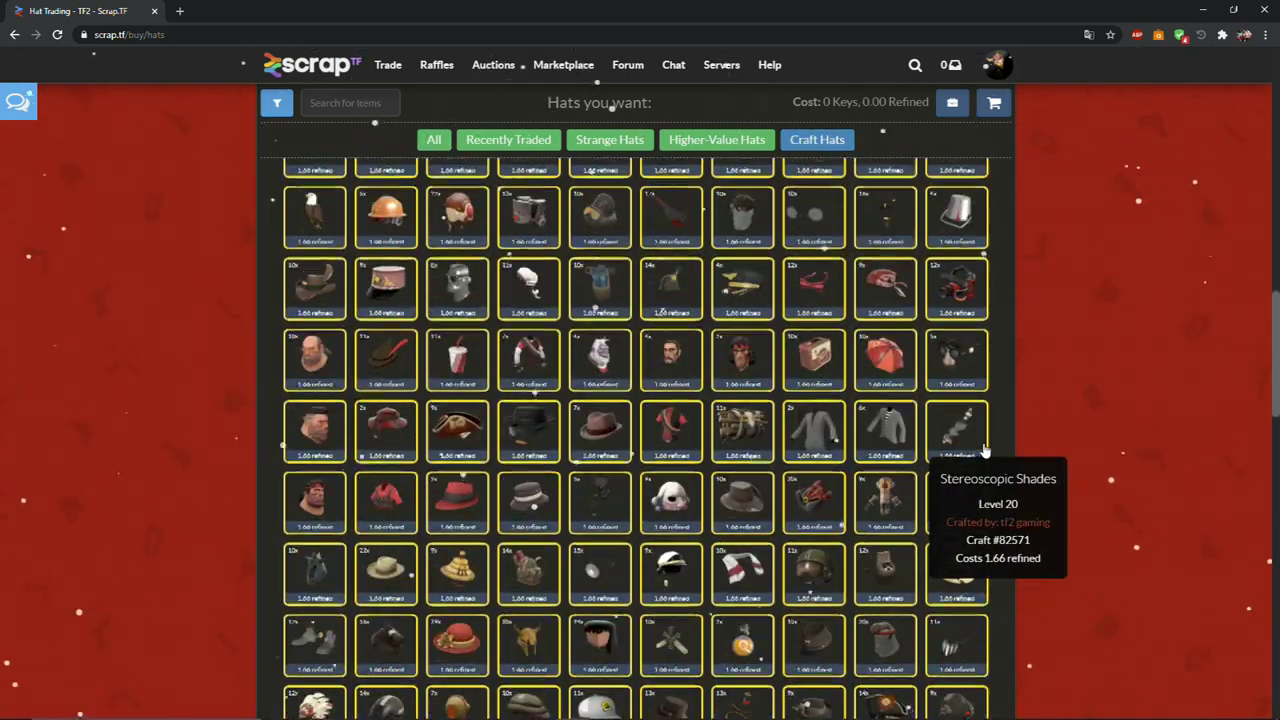
scroll(1027, 433, "up", 1)
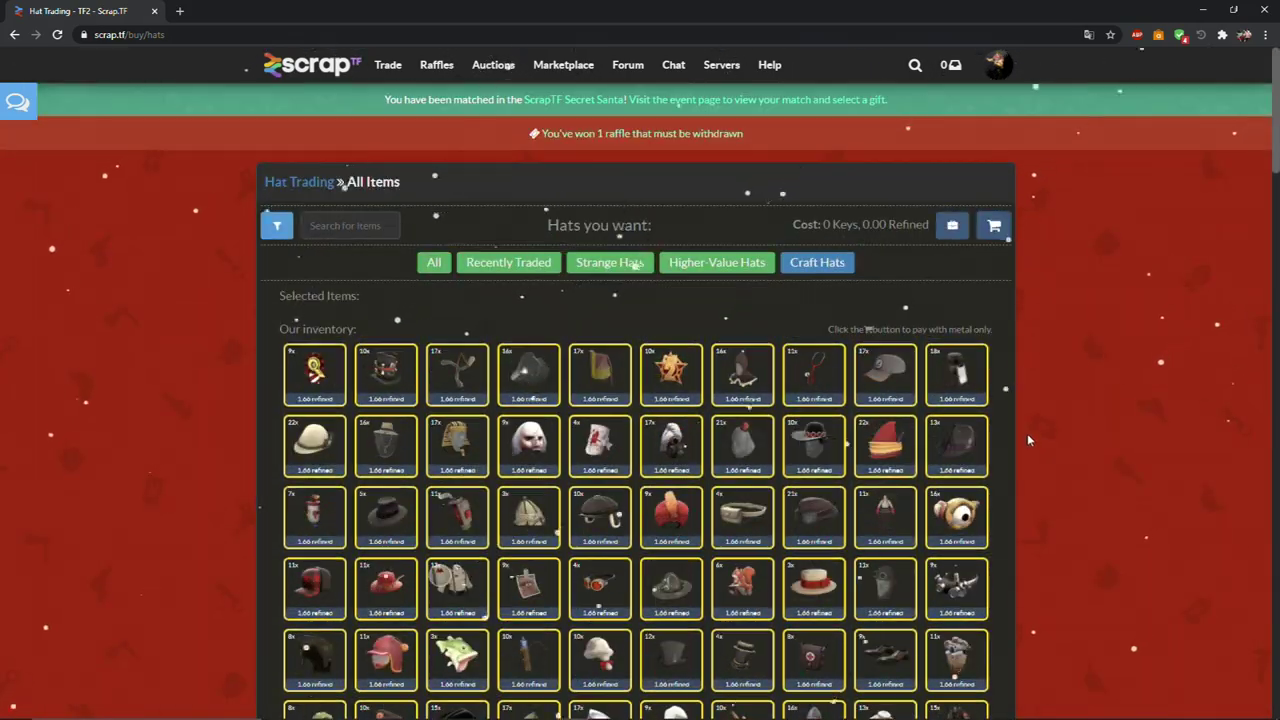
scroll(1025, 386, "down", 1)
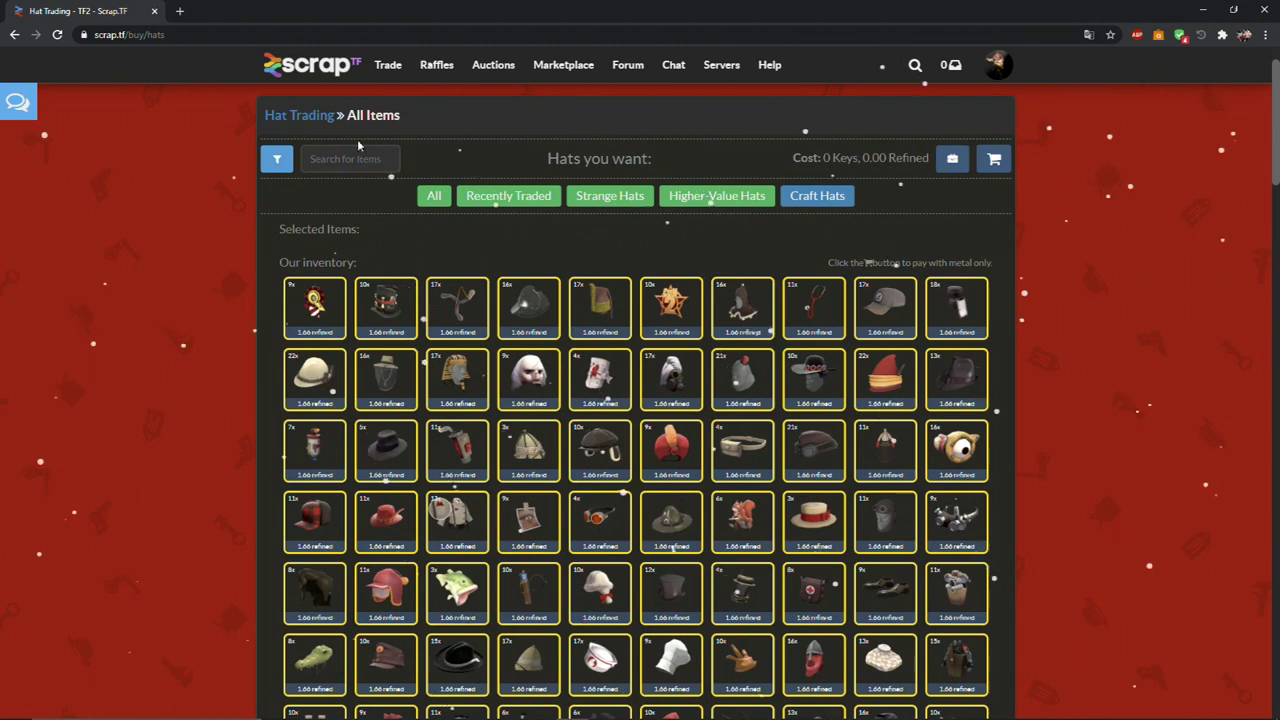
- Filter hats to Pyro, add the Flamboyant Flamenco, and pay 1.66 refined with keys and metal
left_click(273, 161)
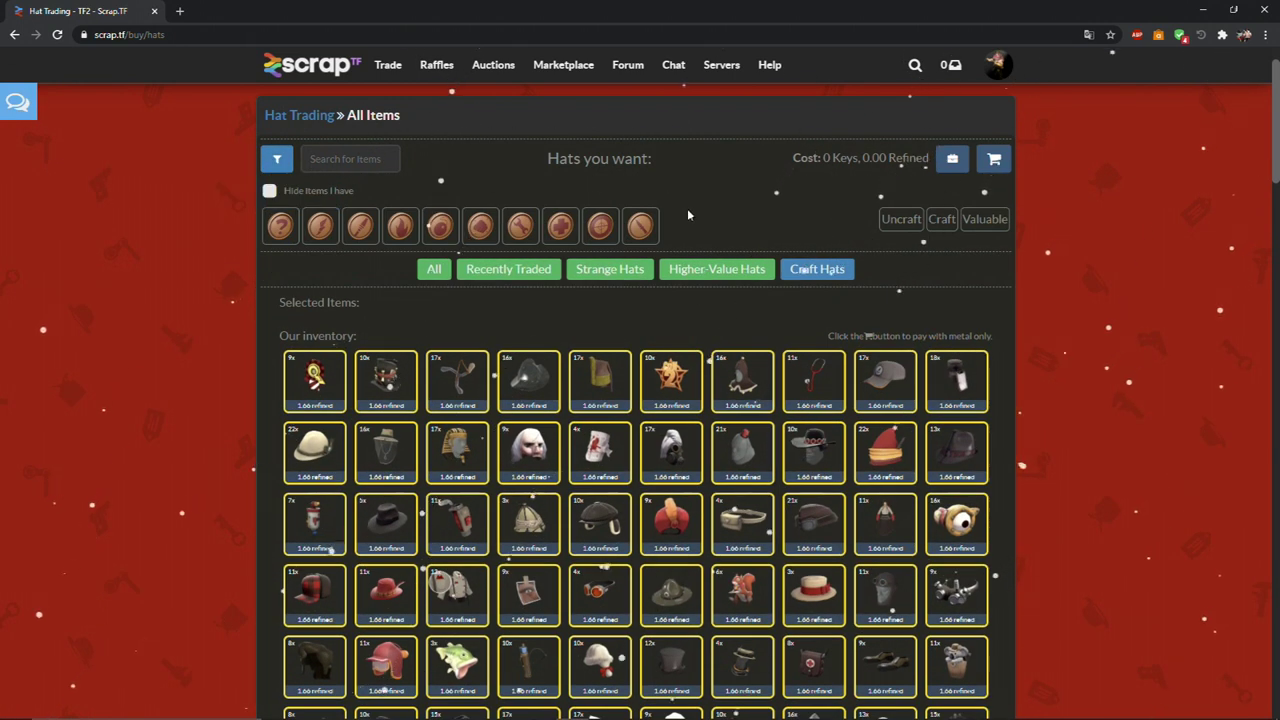
left_click(403, 226)
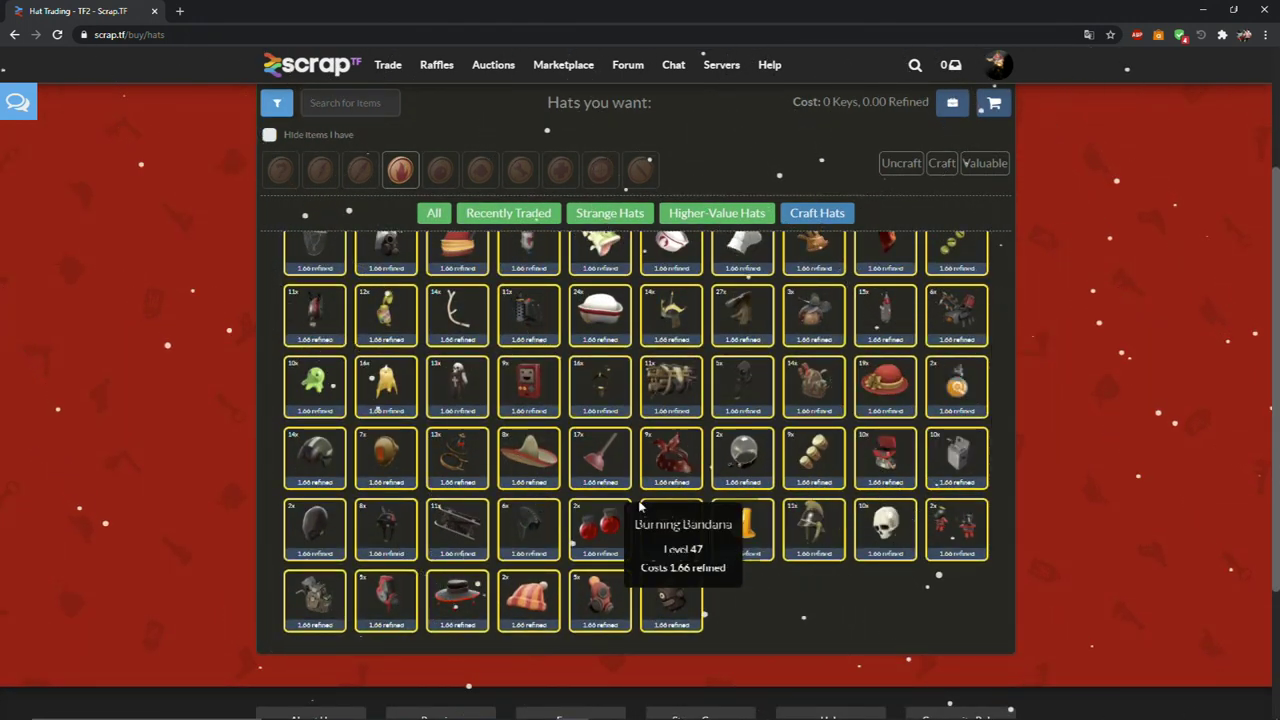
left_click(463, 609)
scroll(989, 438, "up", 2)
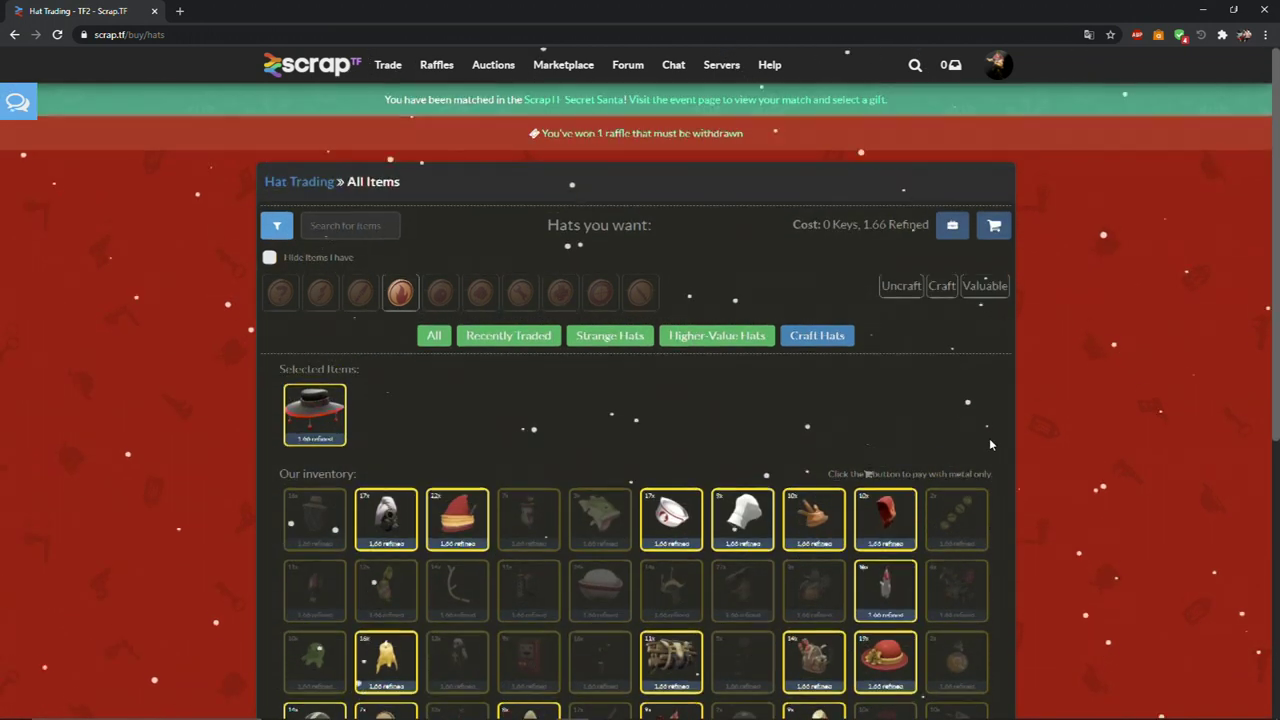
left_click(993, 227)
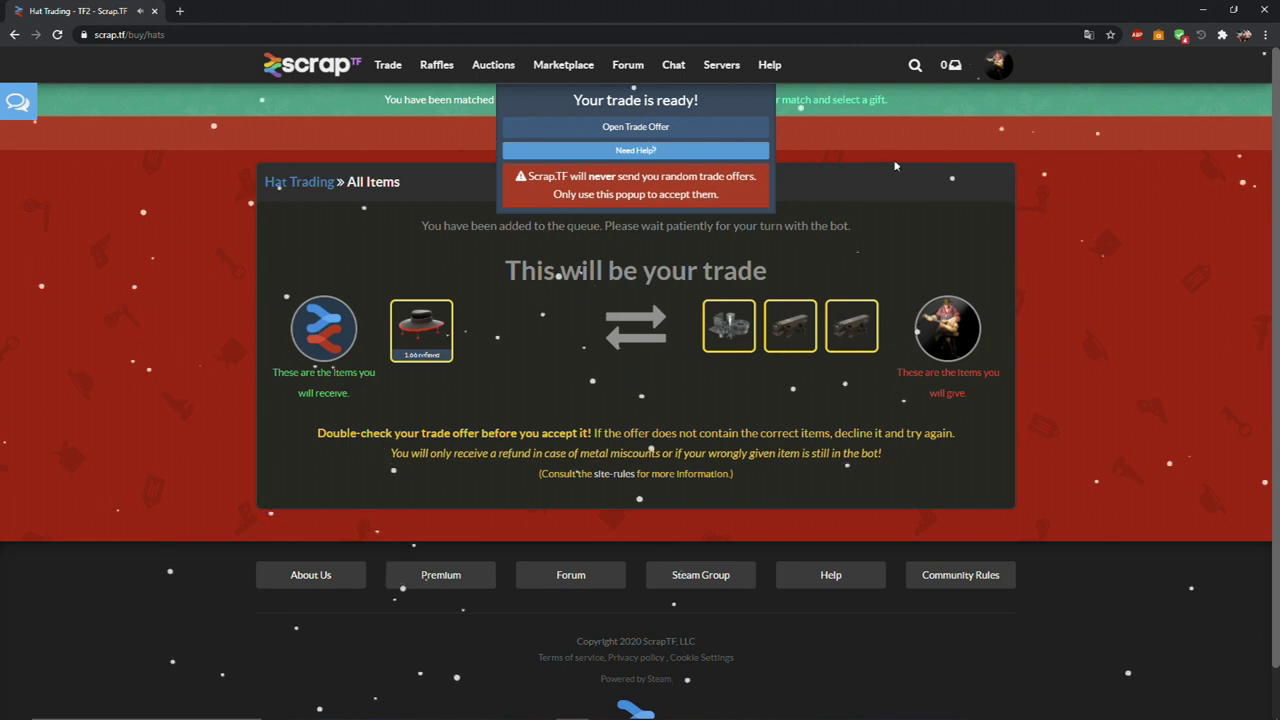
- Open the Flamboyant Flamenco trade offer, tick 'Potvrdit obsah obchodu', and trust the bot
left_click(740, 127)
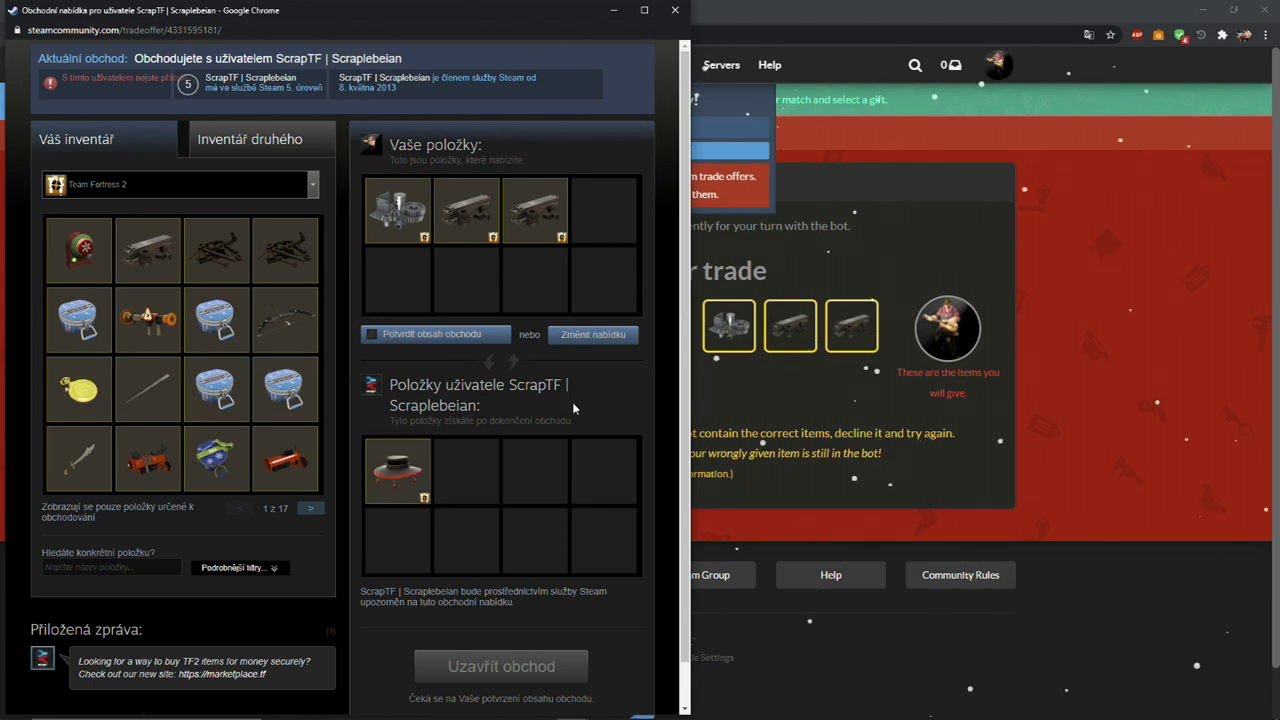
mouse_move(402, 484)
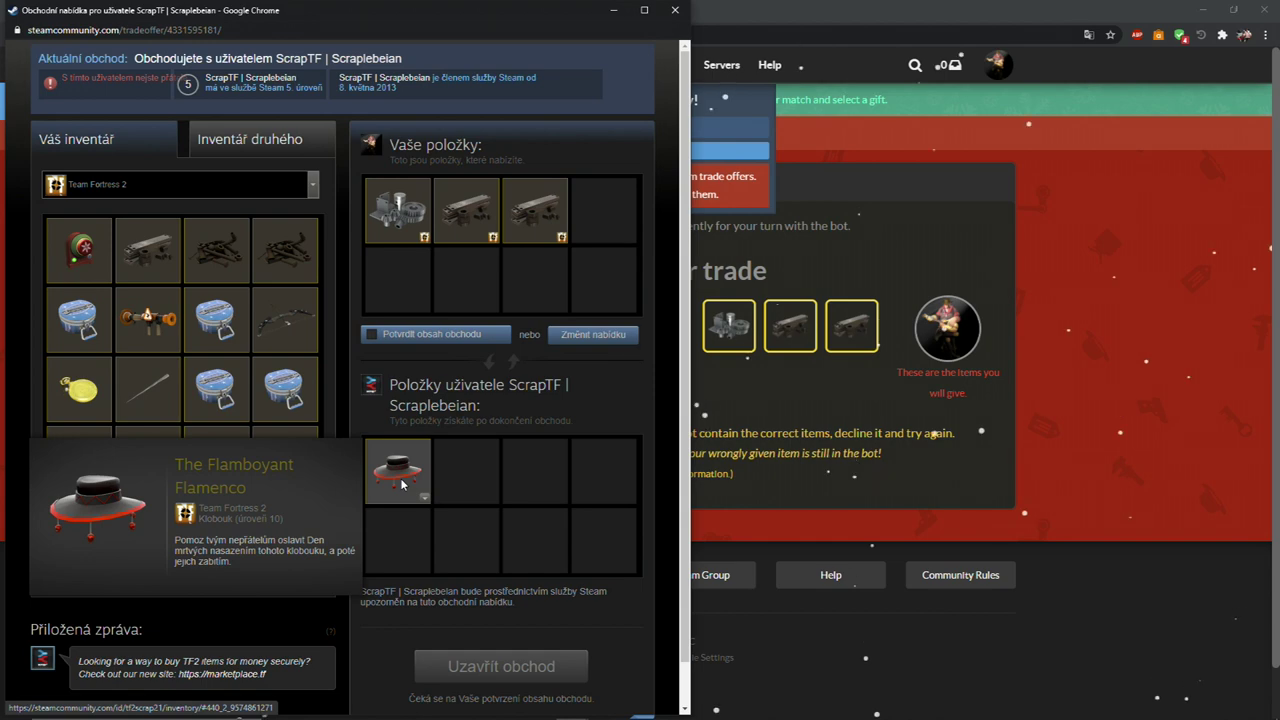
left_click(404, 335)
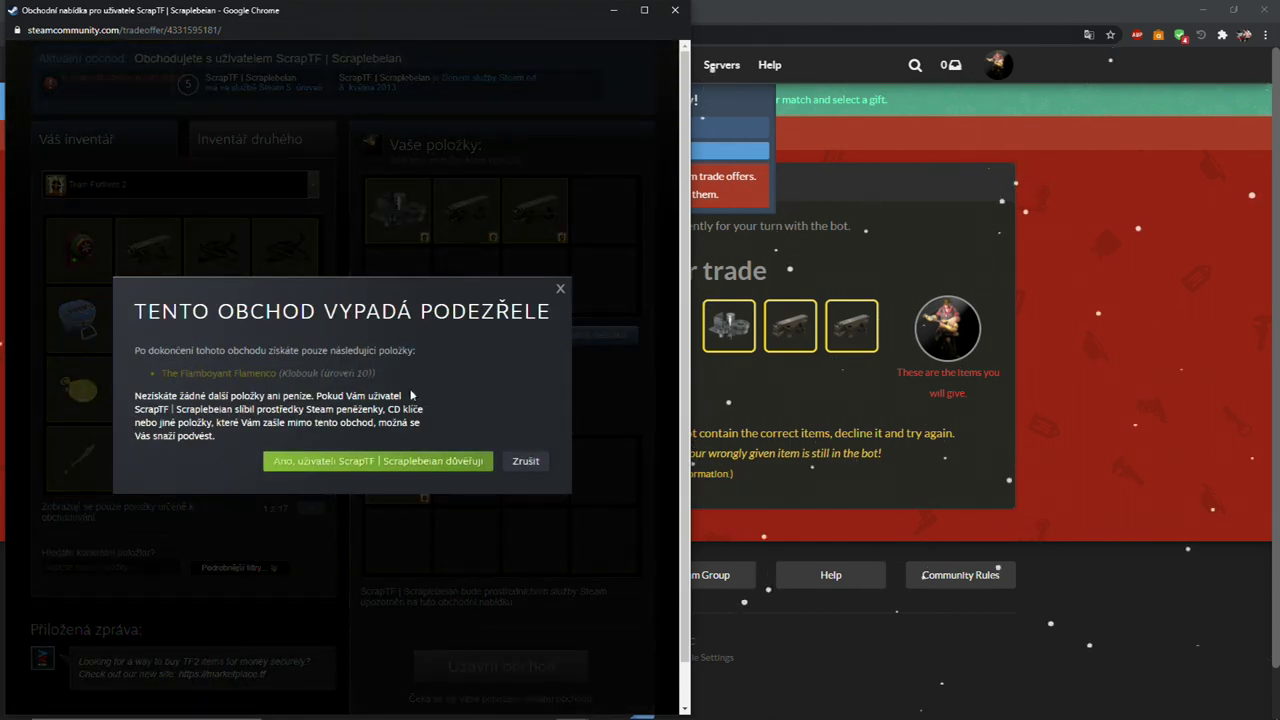
left_click(416, 460)
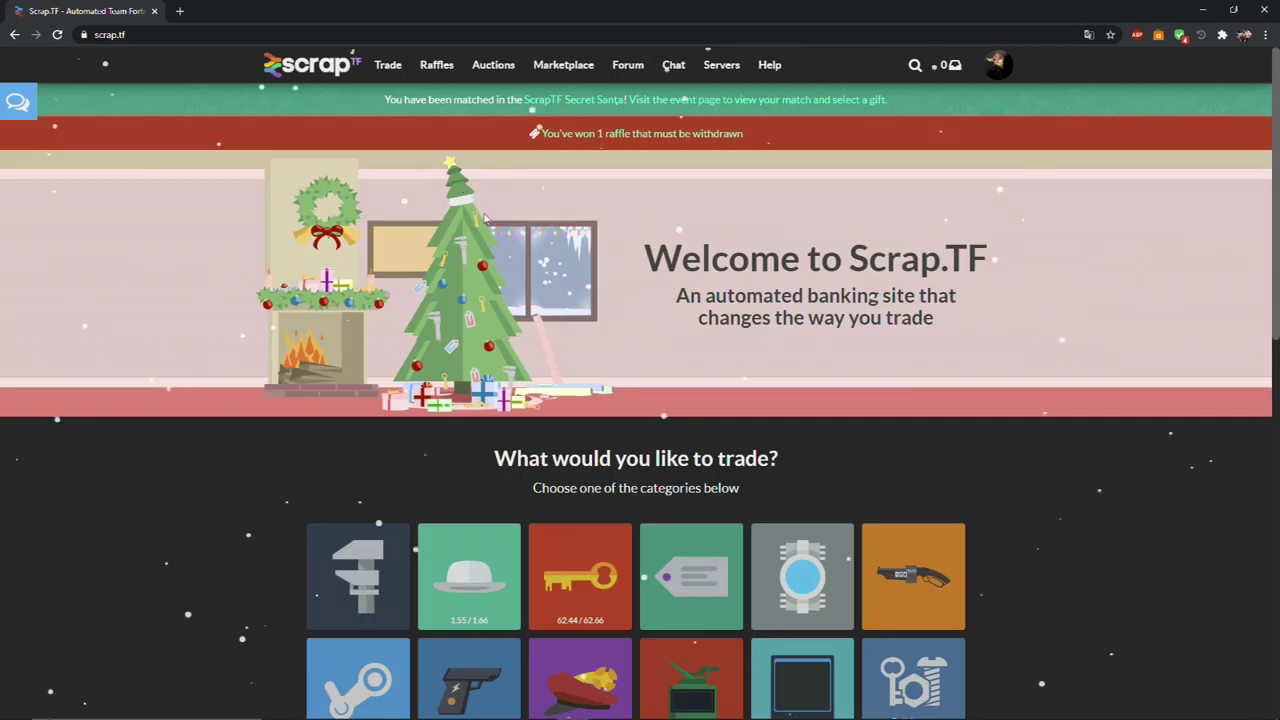
- Go to Raffles > Megaraffle and click Enter Megaraffle
mouse_move(446, 66)
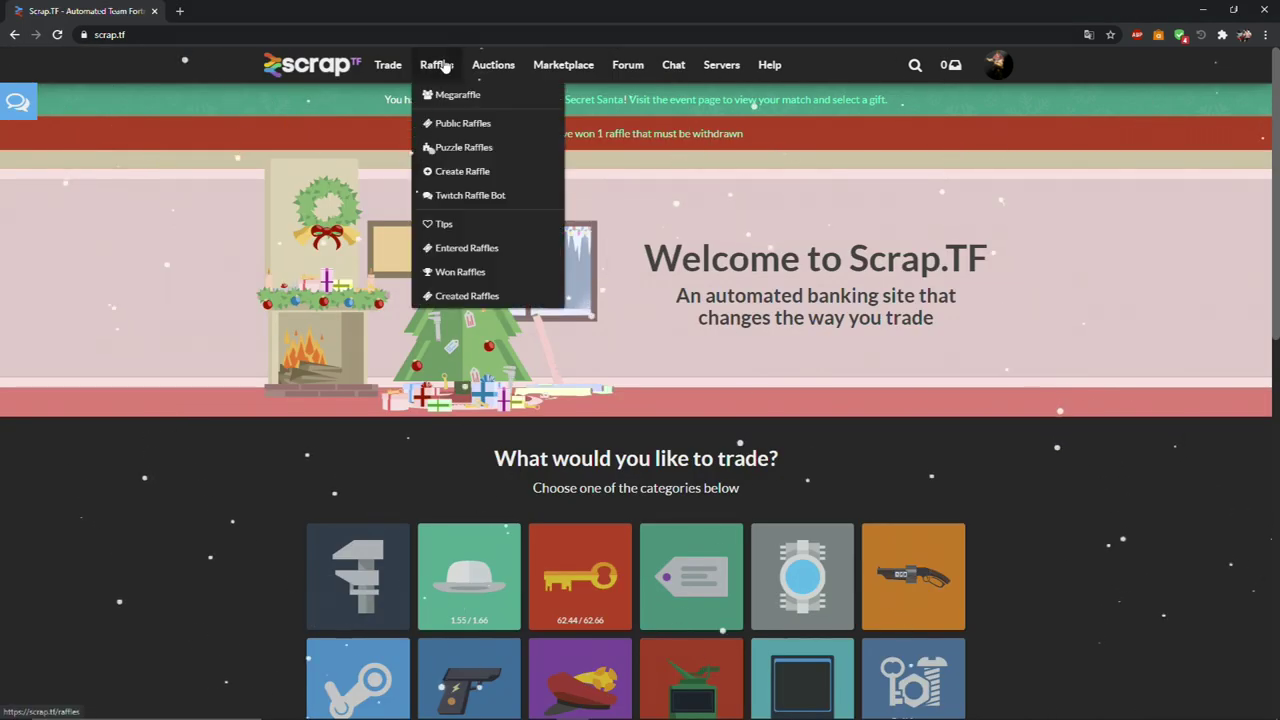
left_click(489, 96)
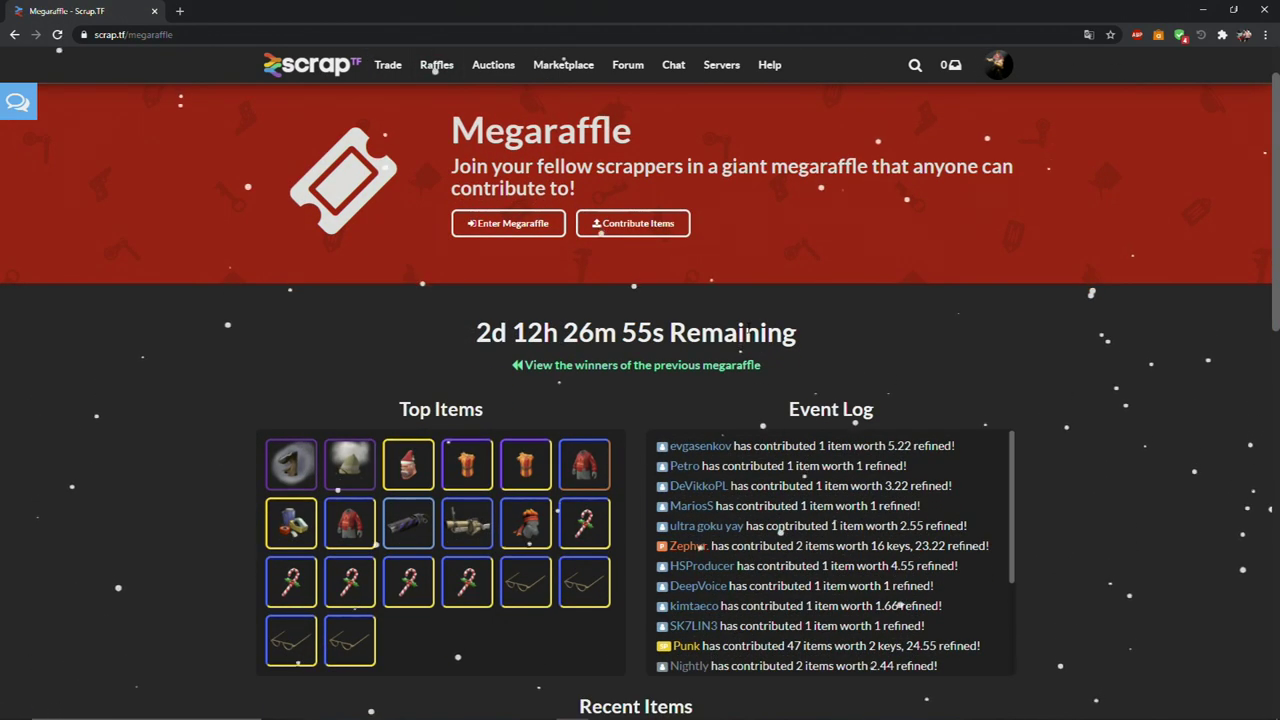
scroll(359, 349, "down", 2)
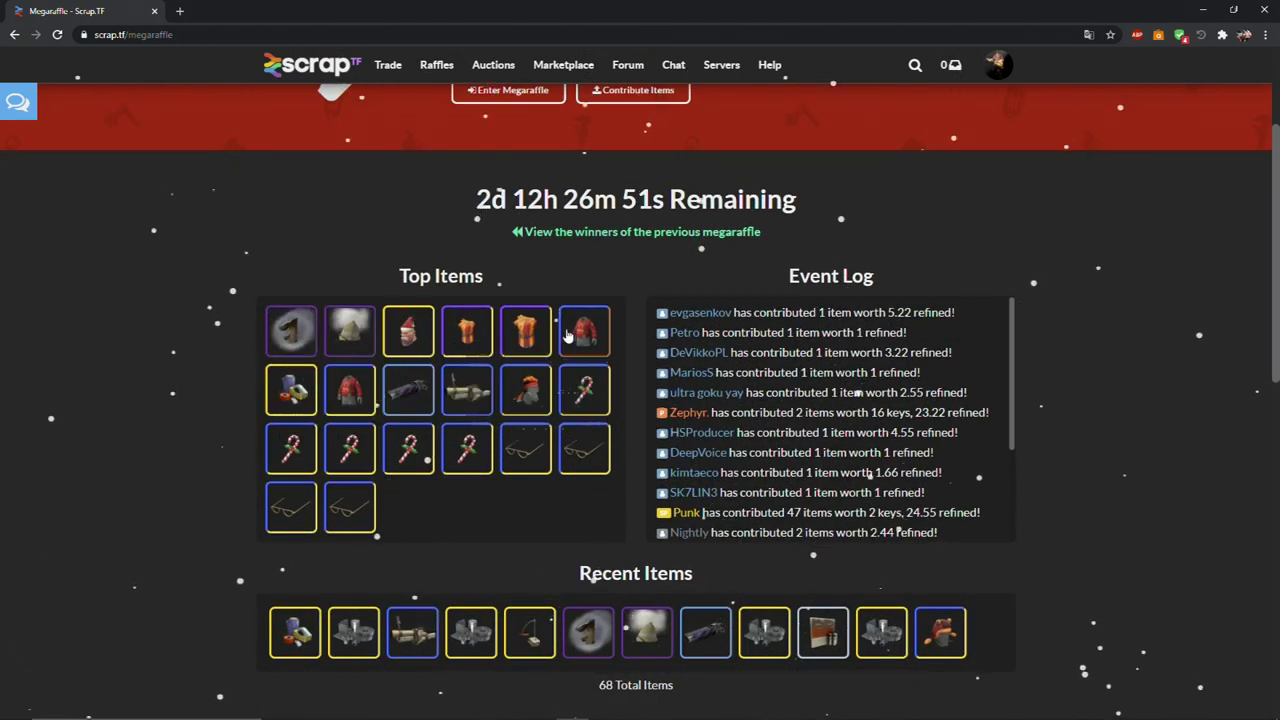
scroll(515, 340, "up", 3)
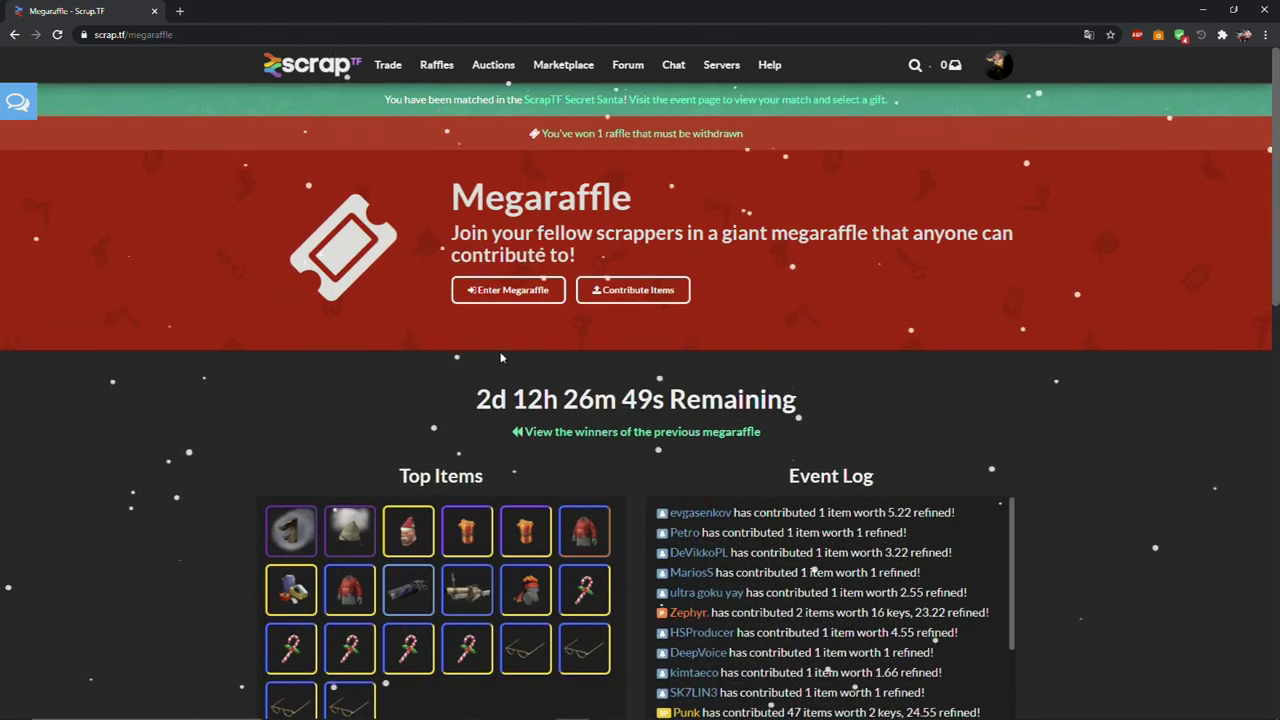
left_click(505, 290)
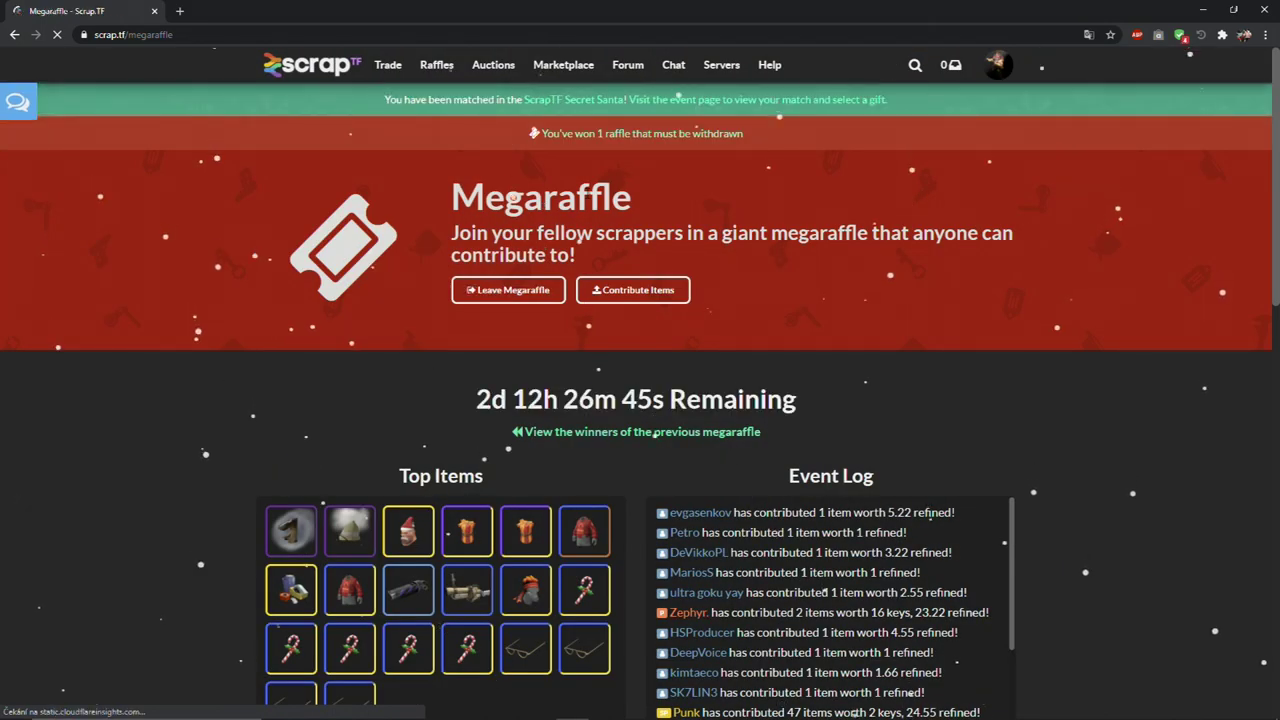
- Check the Megaraffle's remaining time, then switch to Raffles > Public Raffles
scroll(560, 280, "down", 3)
scroll(560, 280, "up", 3)
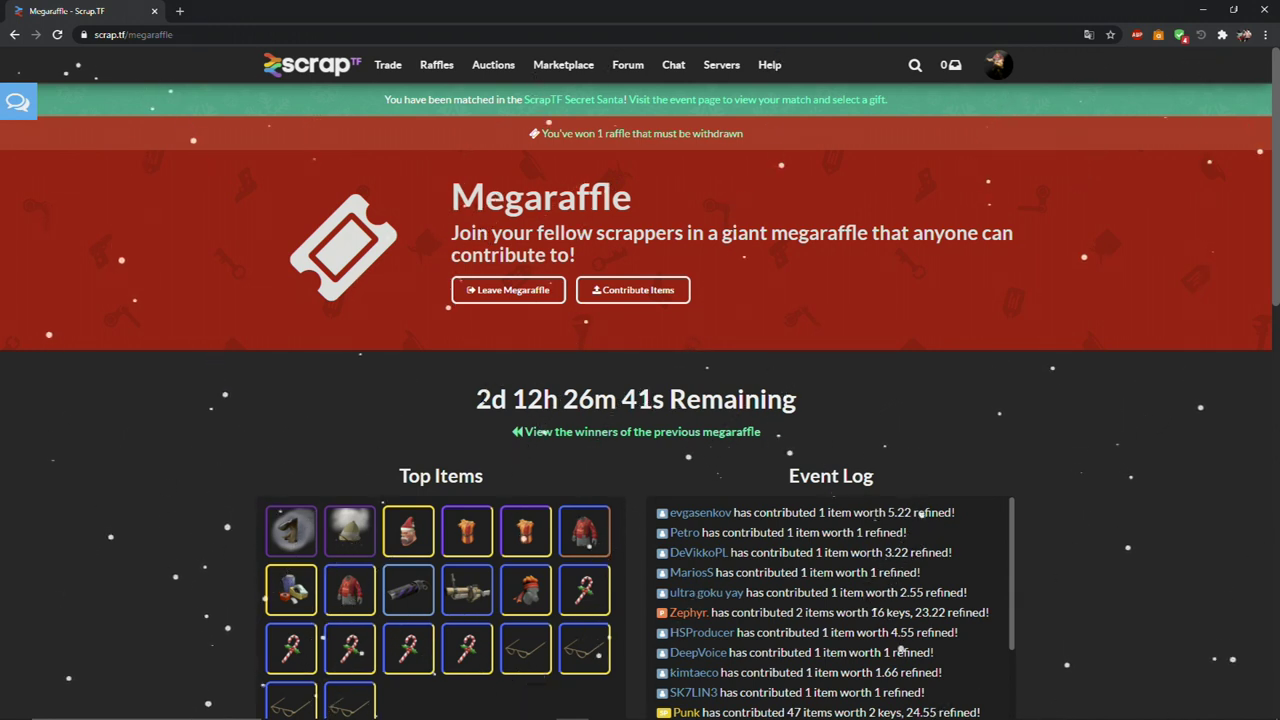
left_click_drag(477, 399, 664, 400)
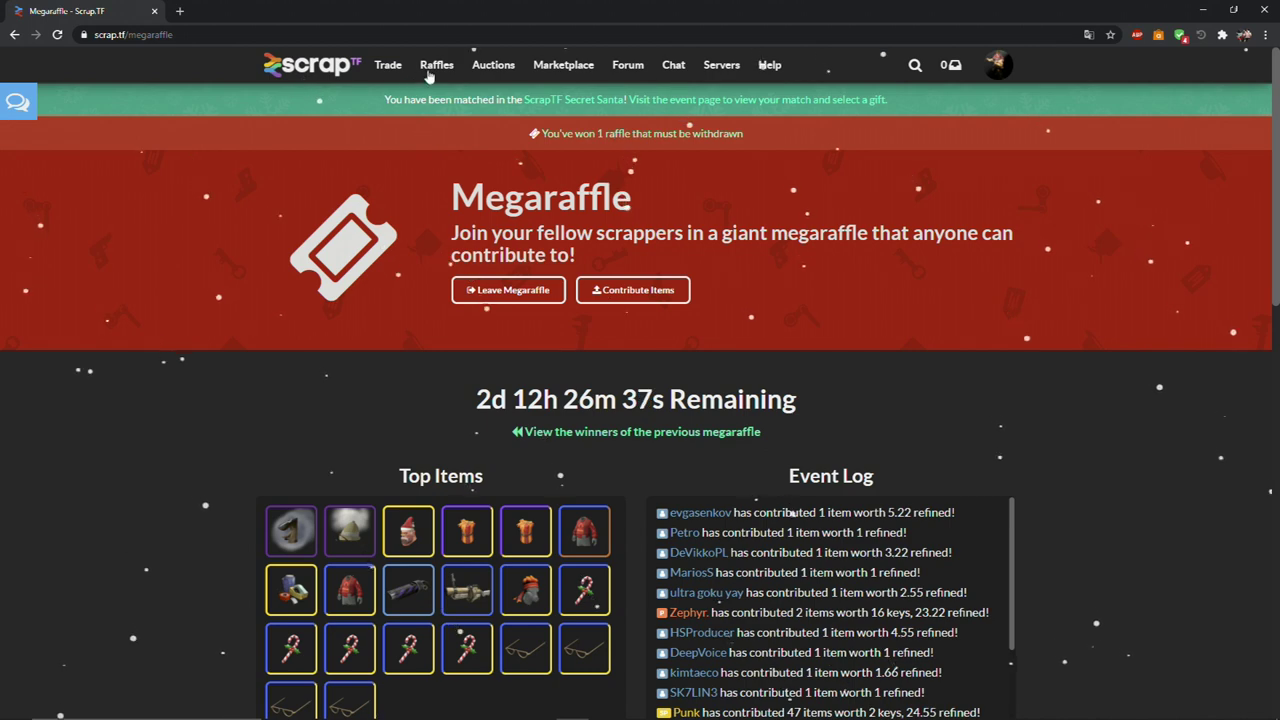
mouse_move(437, 64)
left_click(451, 123)
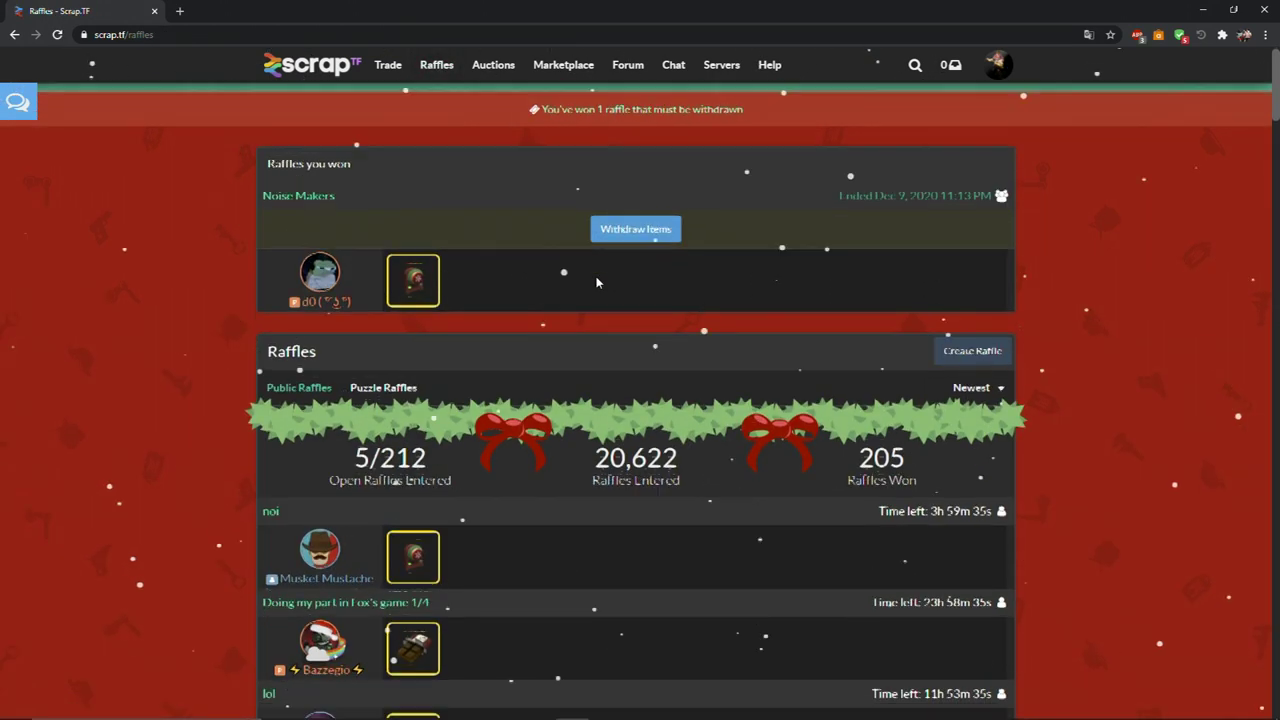
scroll(597, 276, "down", 3)
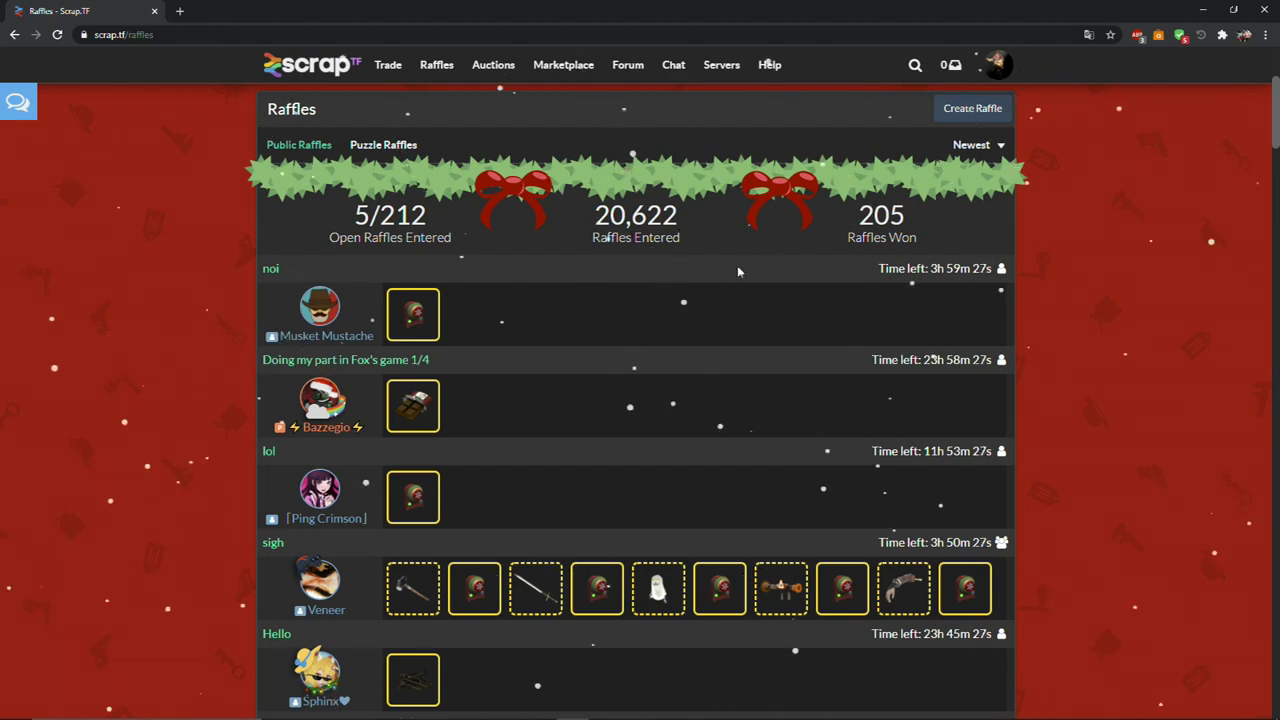
scroll(678, 328, "down", 6)
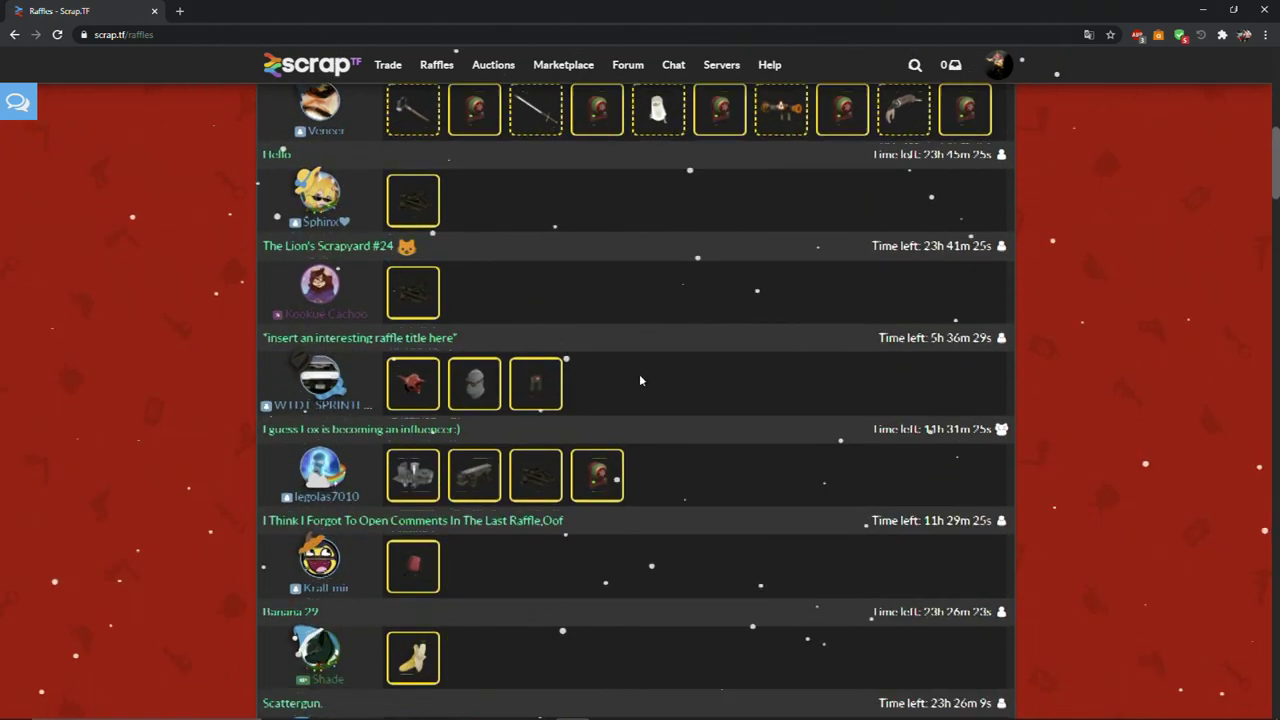
scroll(635, 361, "down", 6)
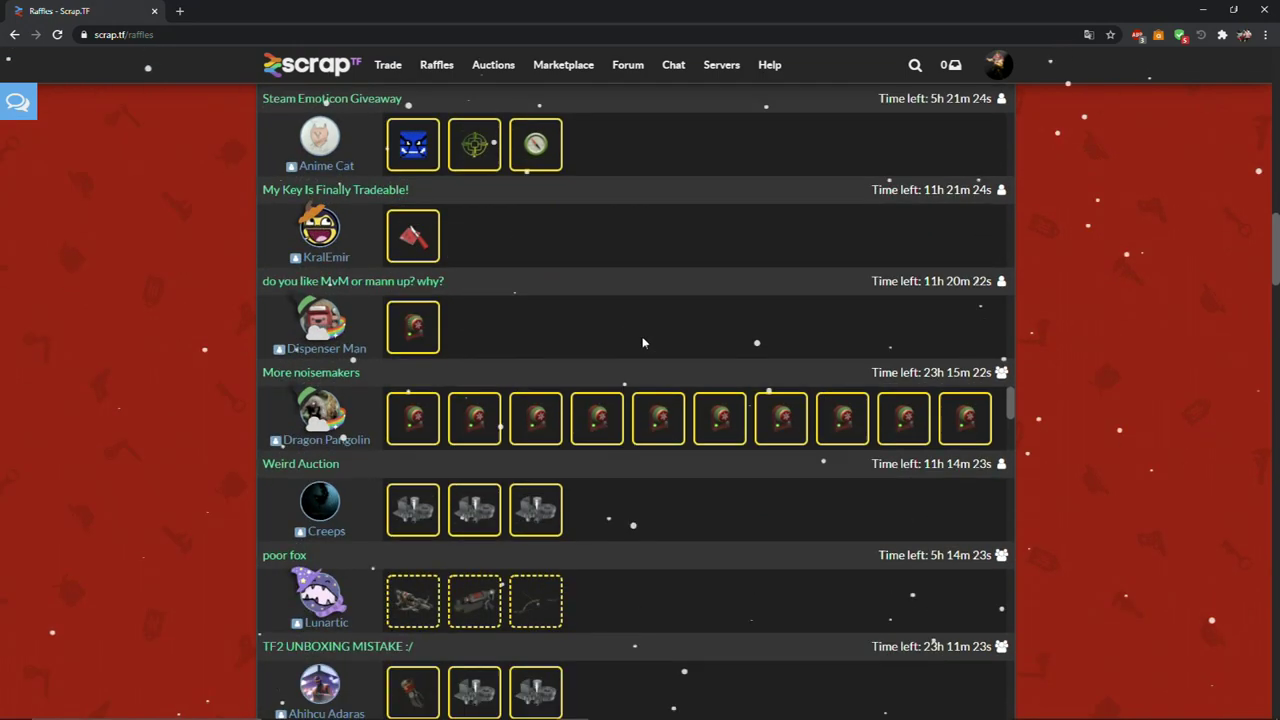
scroll(738, 420, "down", 7)
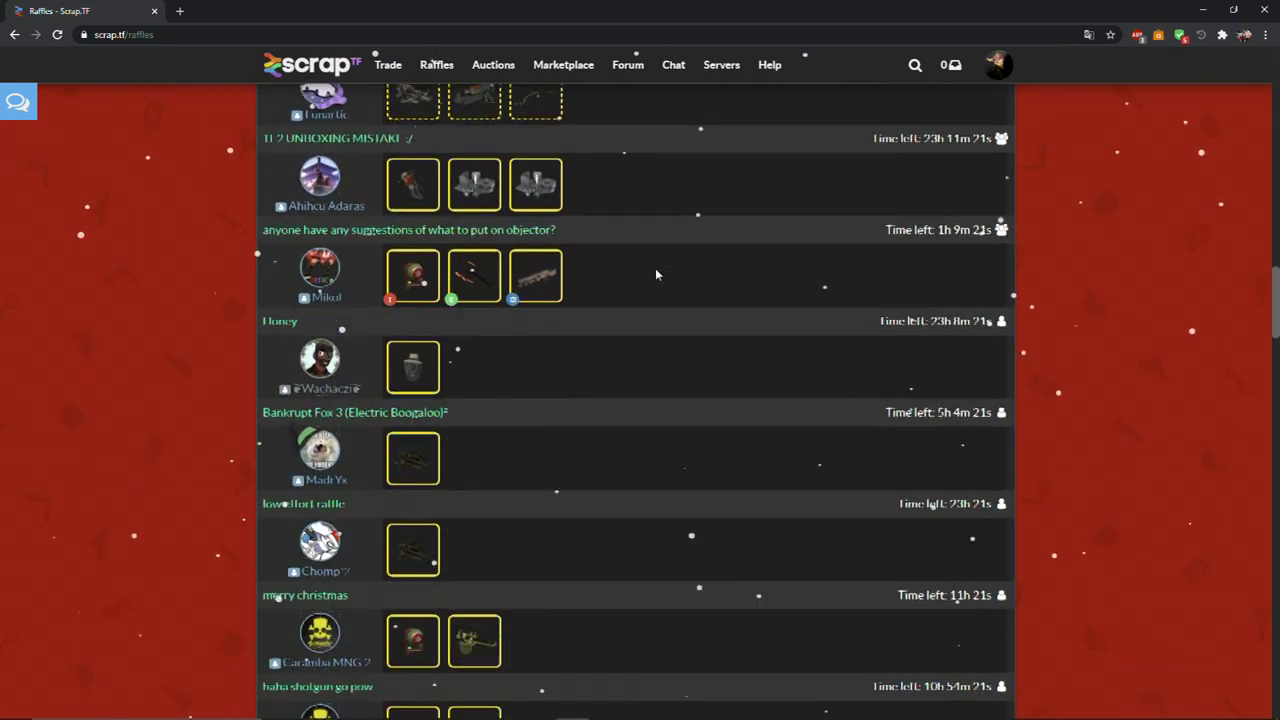
scroll(690, 296, "down", 5)
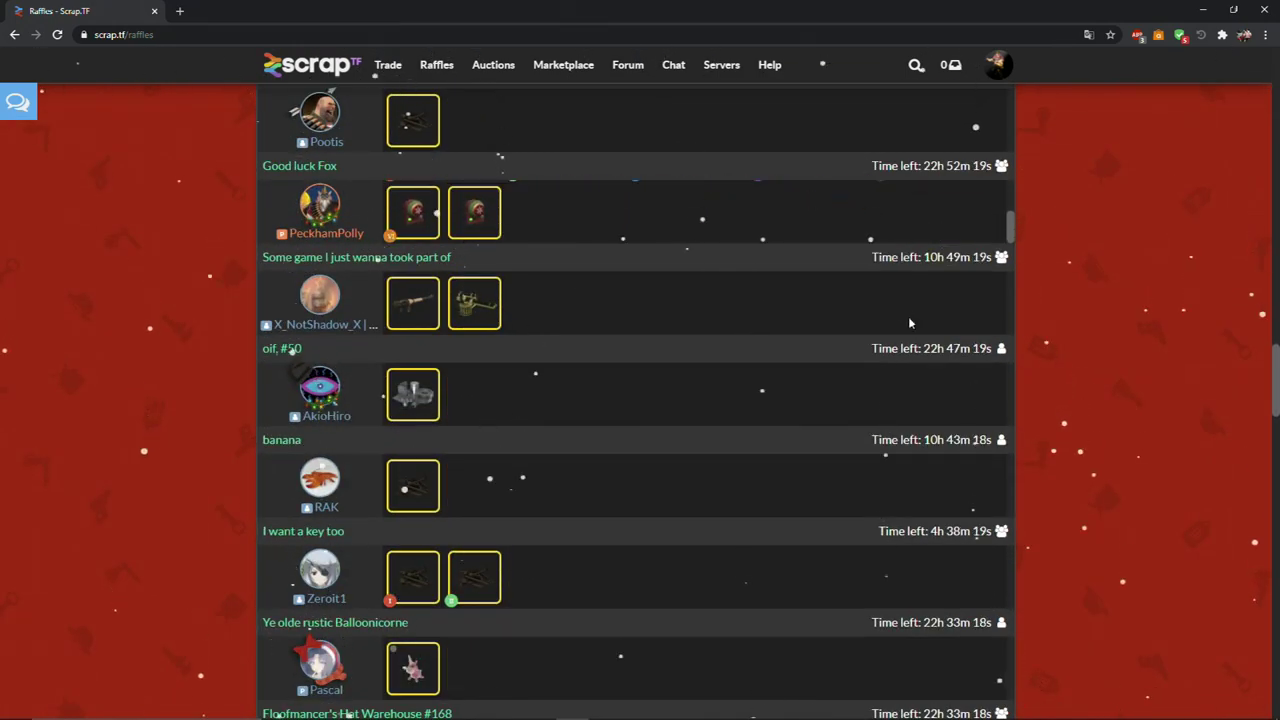
scroll(760, 327, "down", 5)
scroll(760, 327, "down", 9)
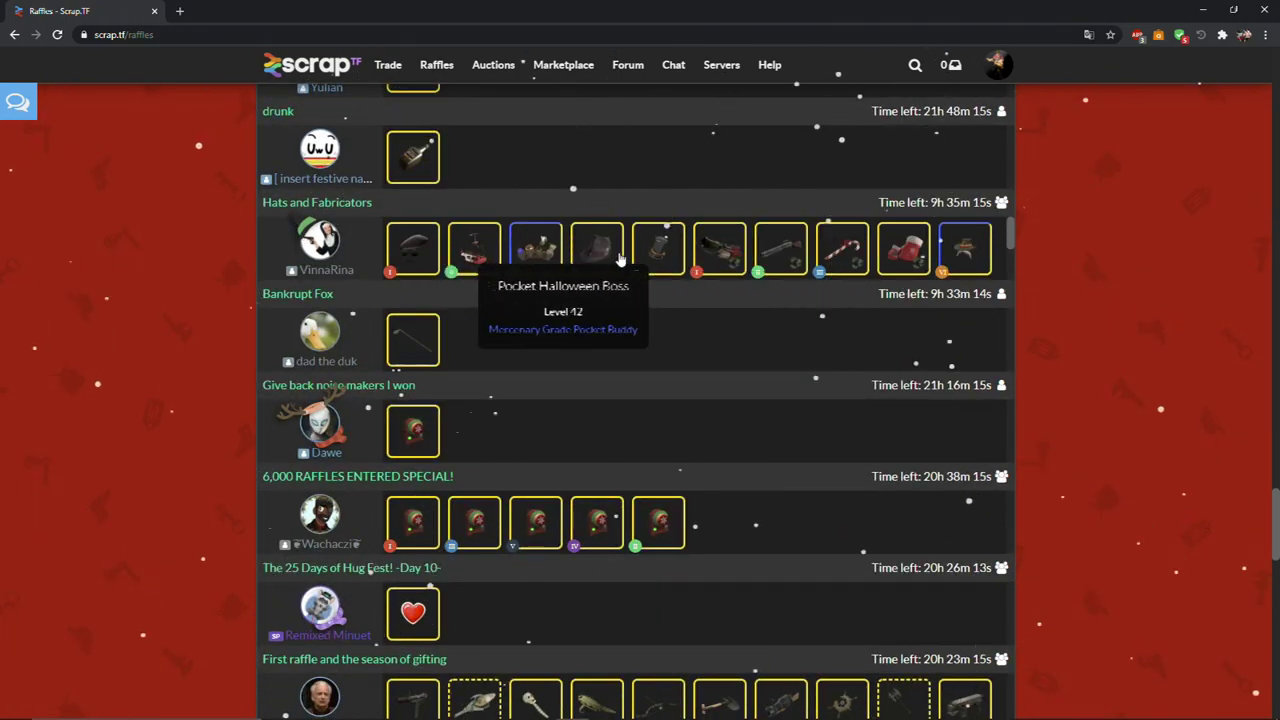
scroll(945, 272, "down", 9)
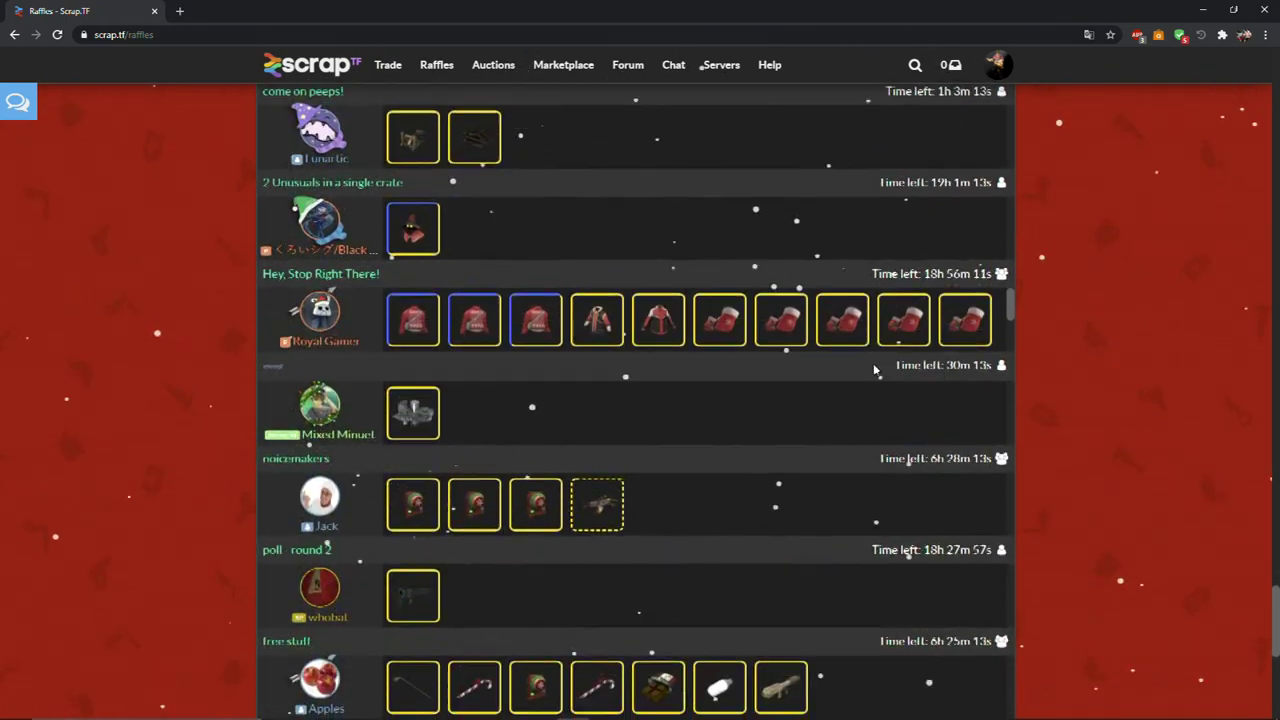
scroll(712, 358, "down", 9)
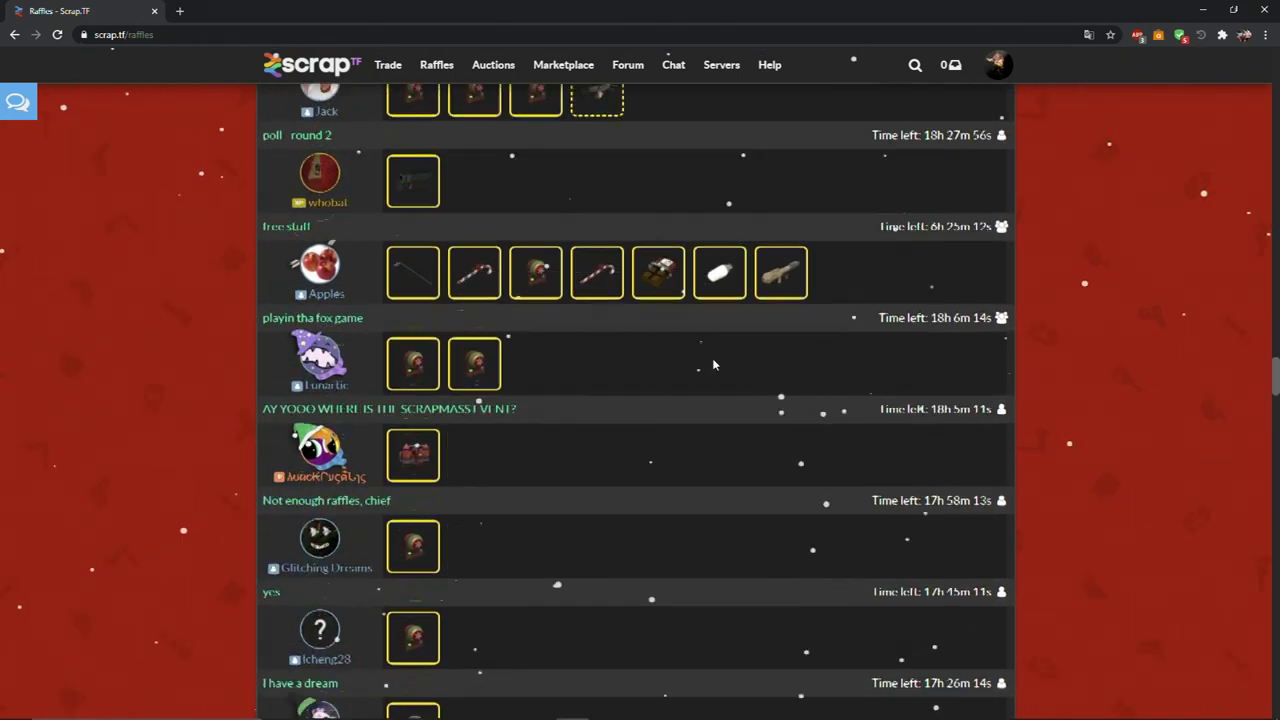
scroll(718, 358, "down", 15)
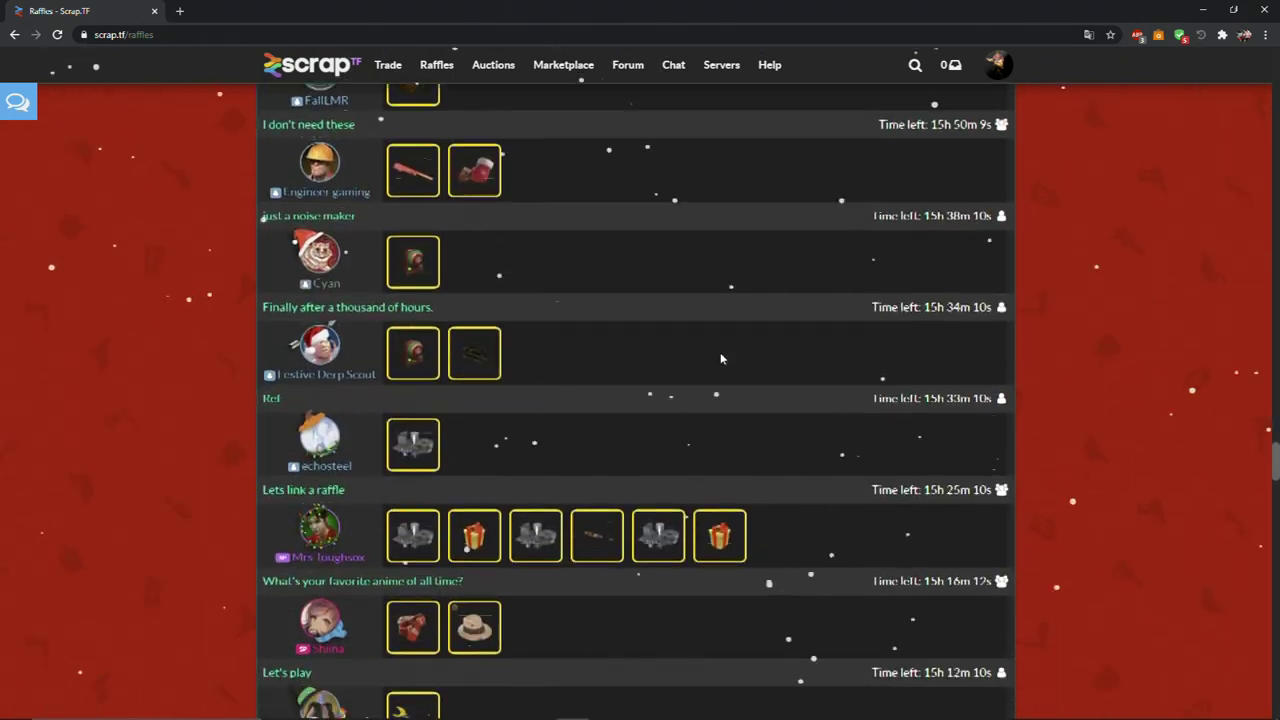
scroll(726, 350, "down", 15)
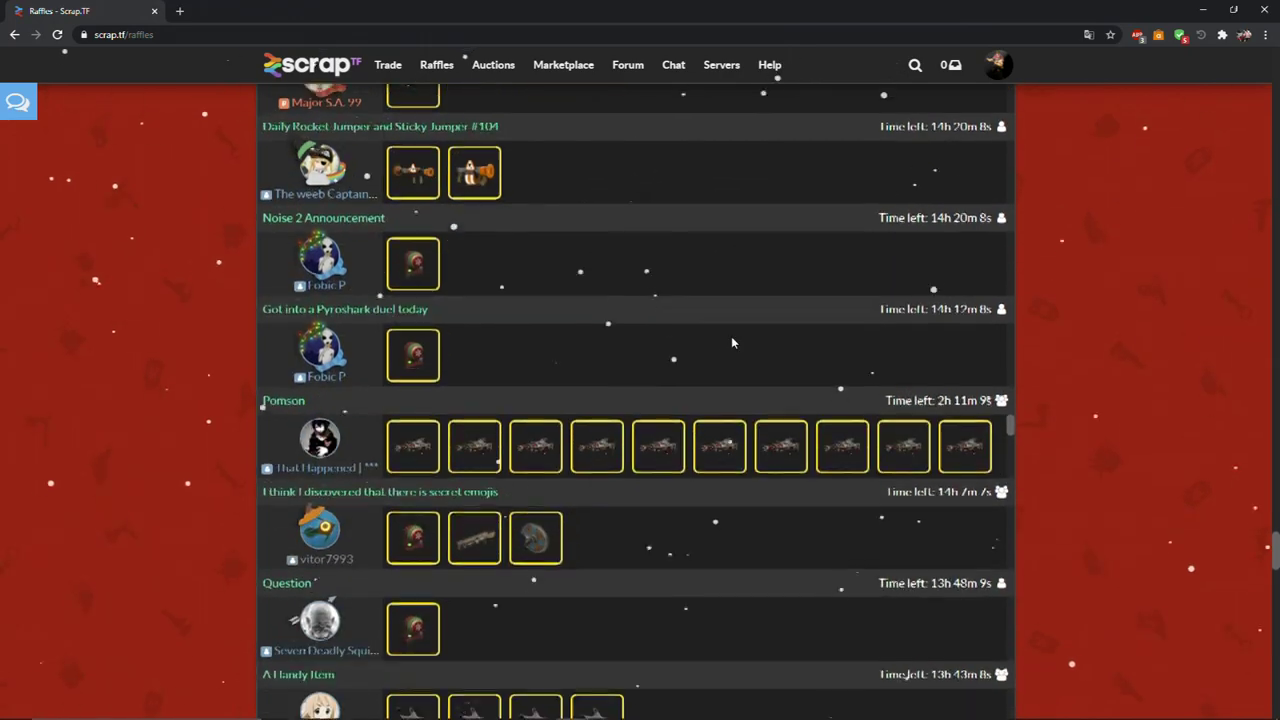
scroll(733, 339, "down", 15)
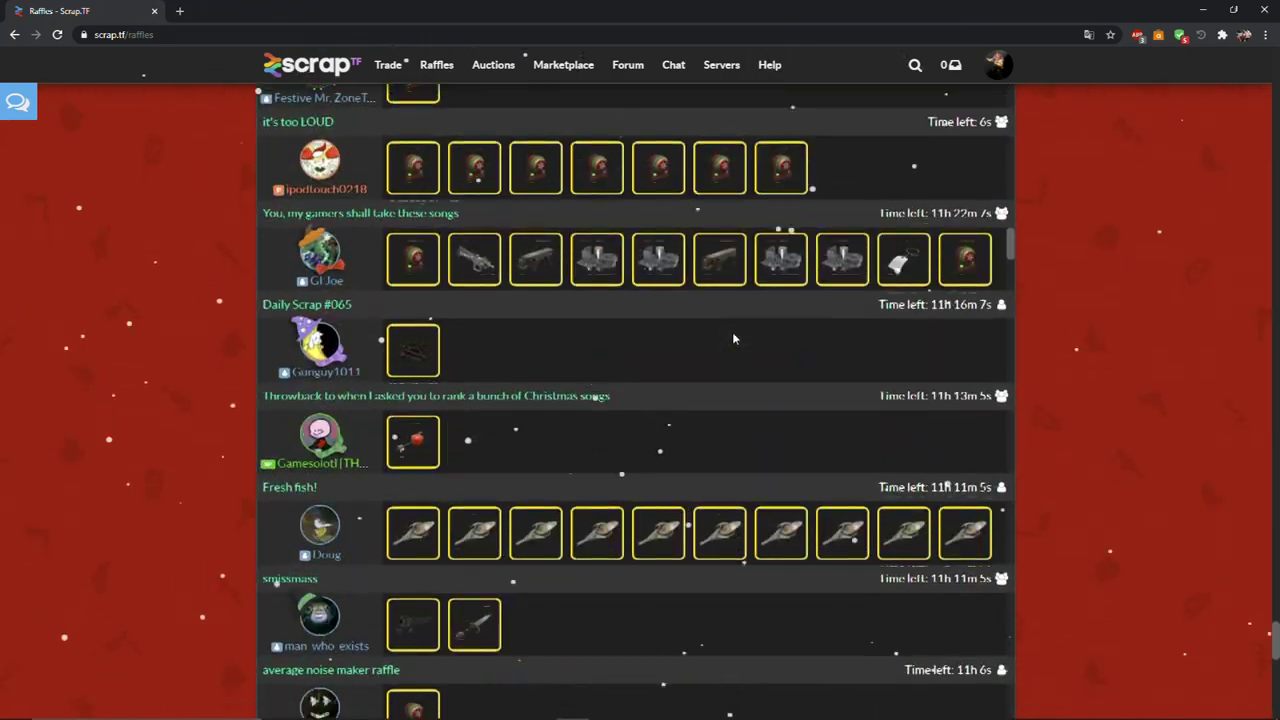
scroll(733, 339, "down", 15)
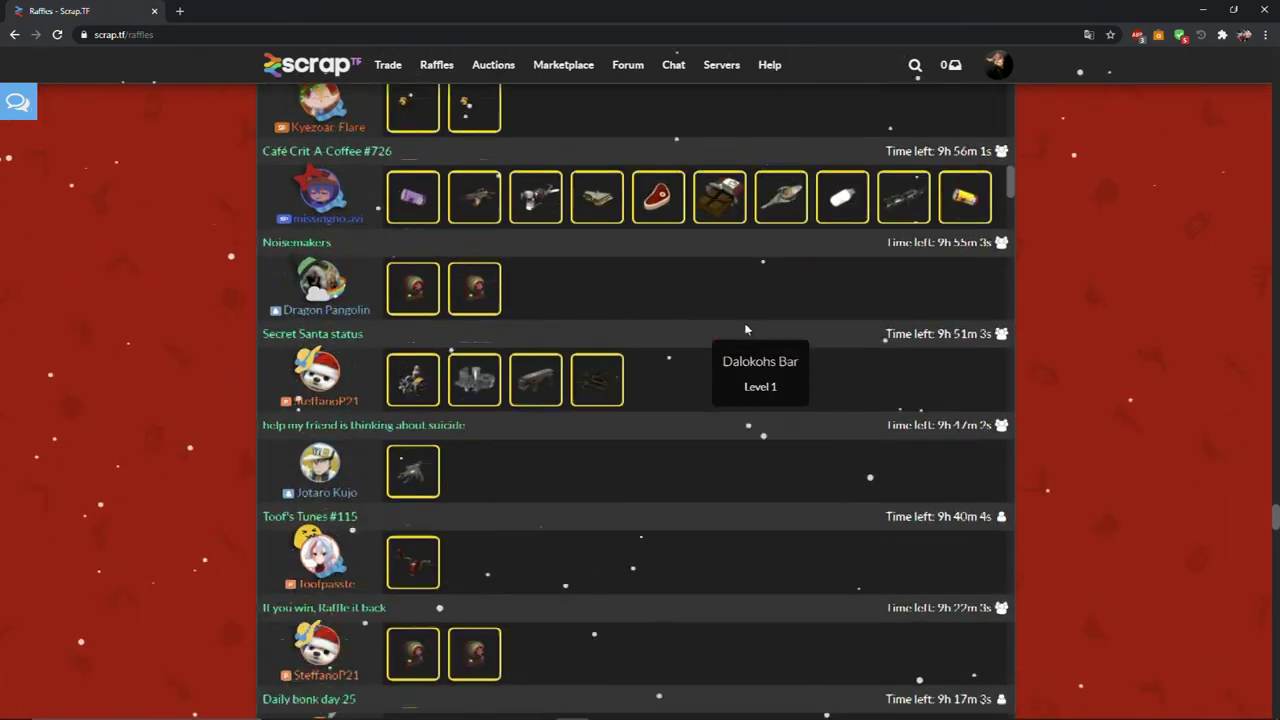
scroll(745, 330, "down", 15)
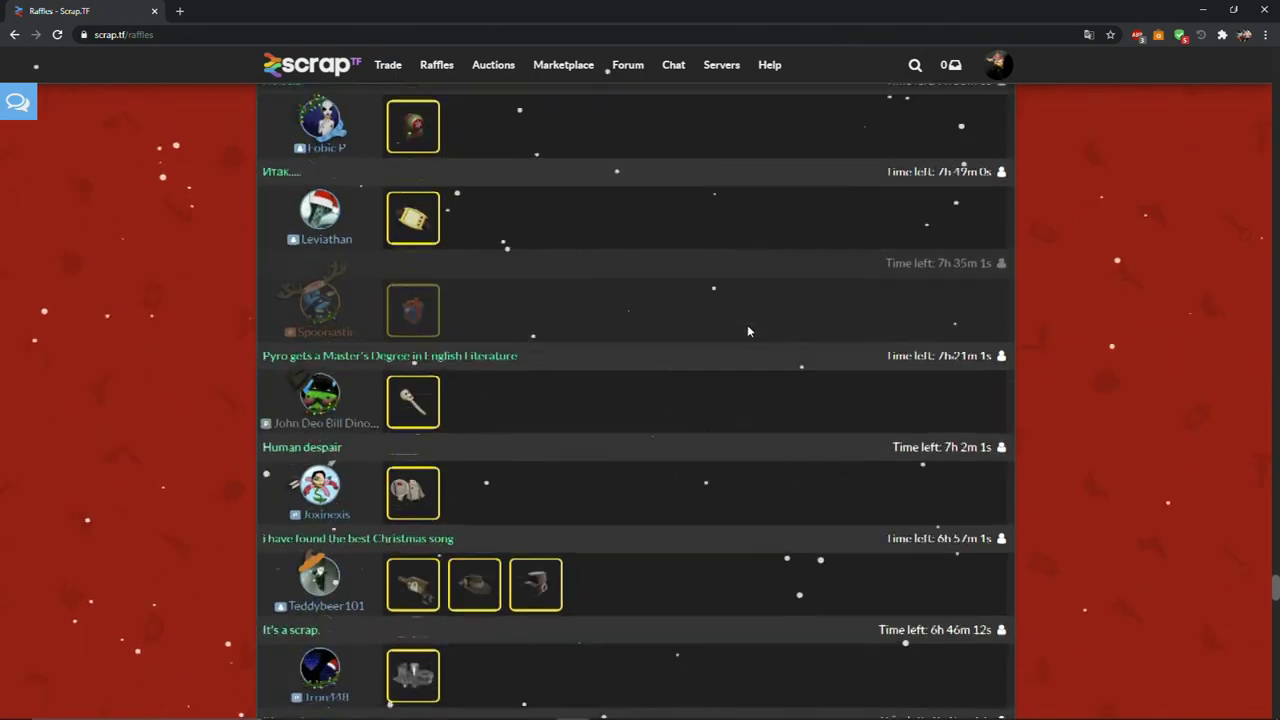
scroll(747, 331, "down", 15)
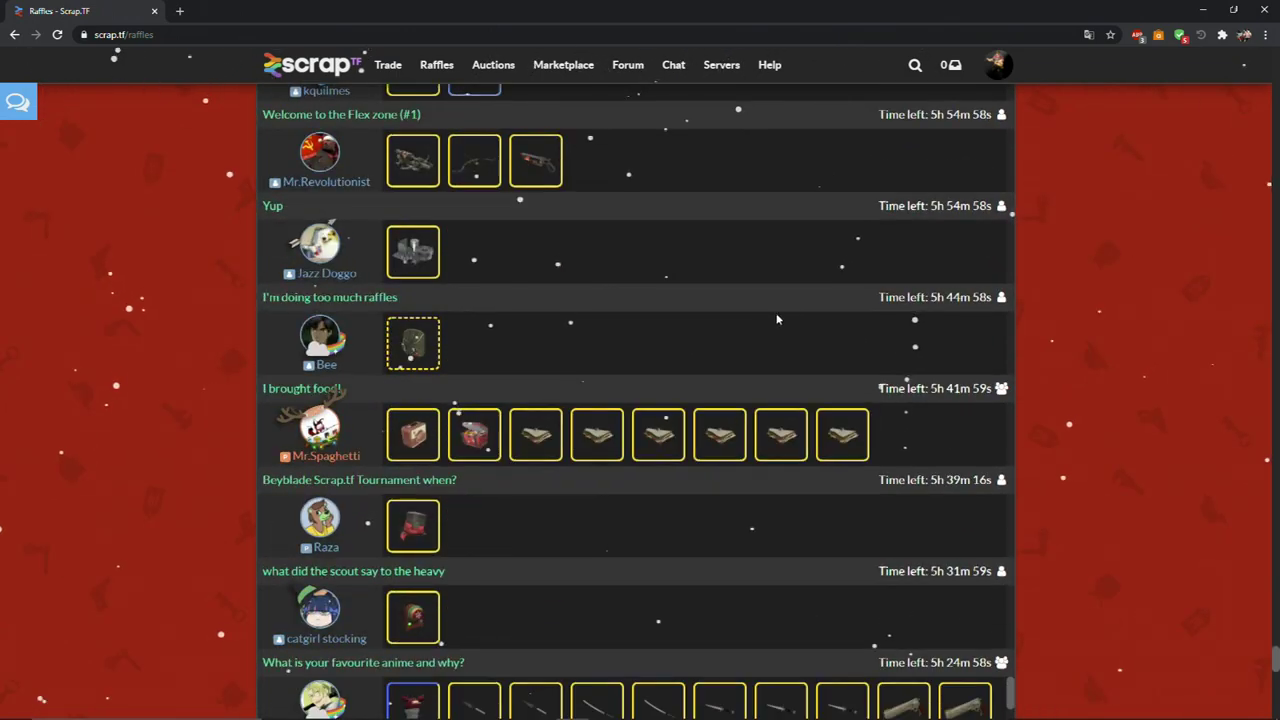
scroll(830, 330, "down", 15)
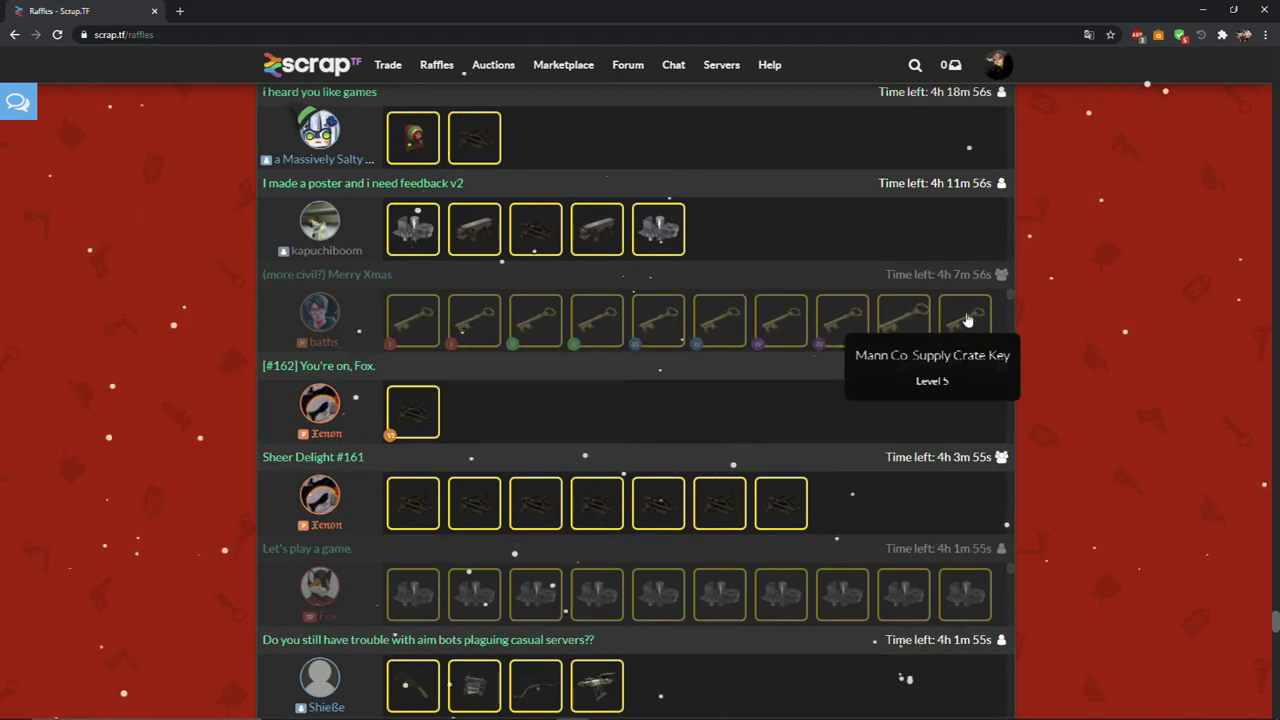
scroll(1051, 440, "up", 20)
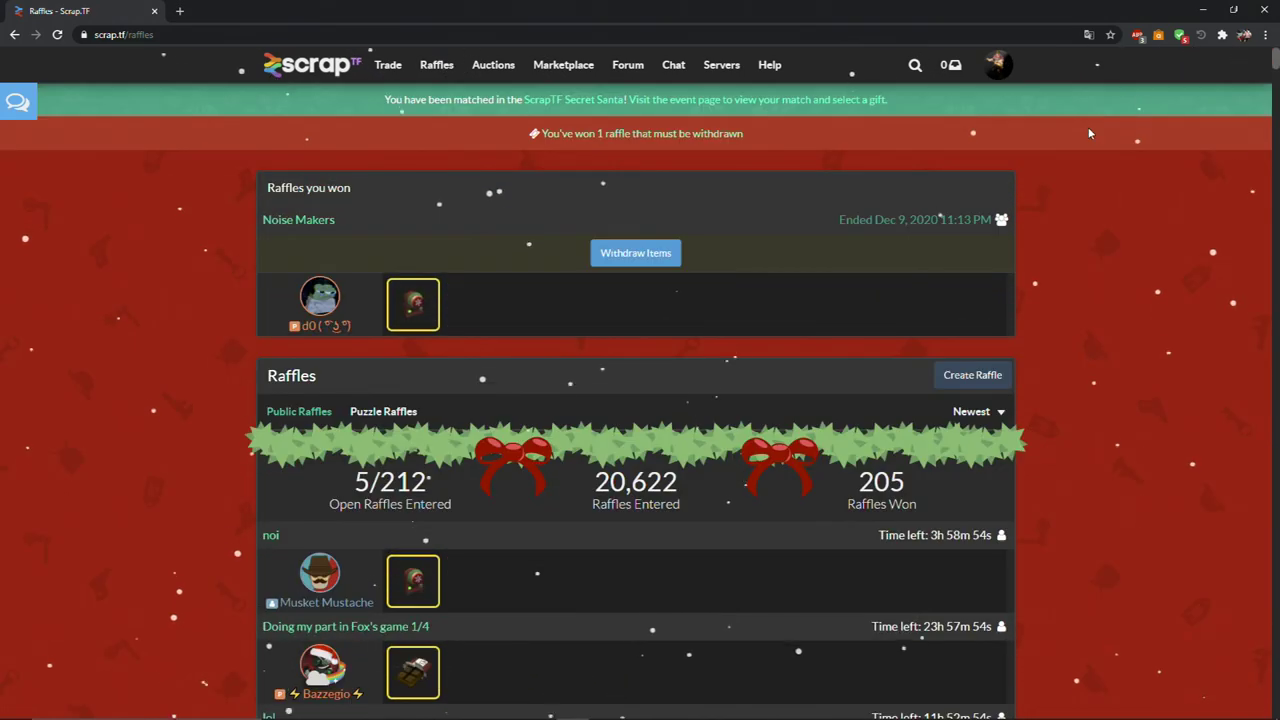
scroll(1071, 314, "down", 1)
scroll(1065, 310, "up", 1)
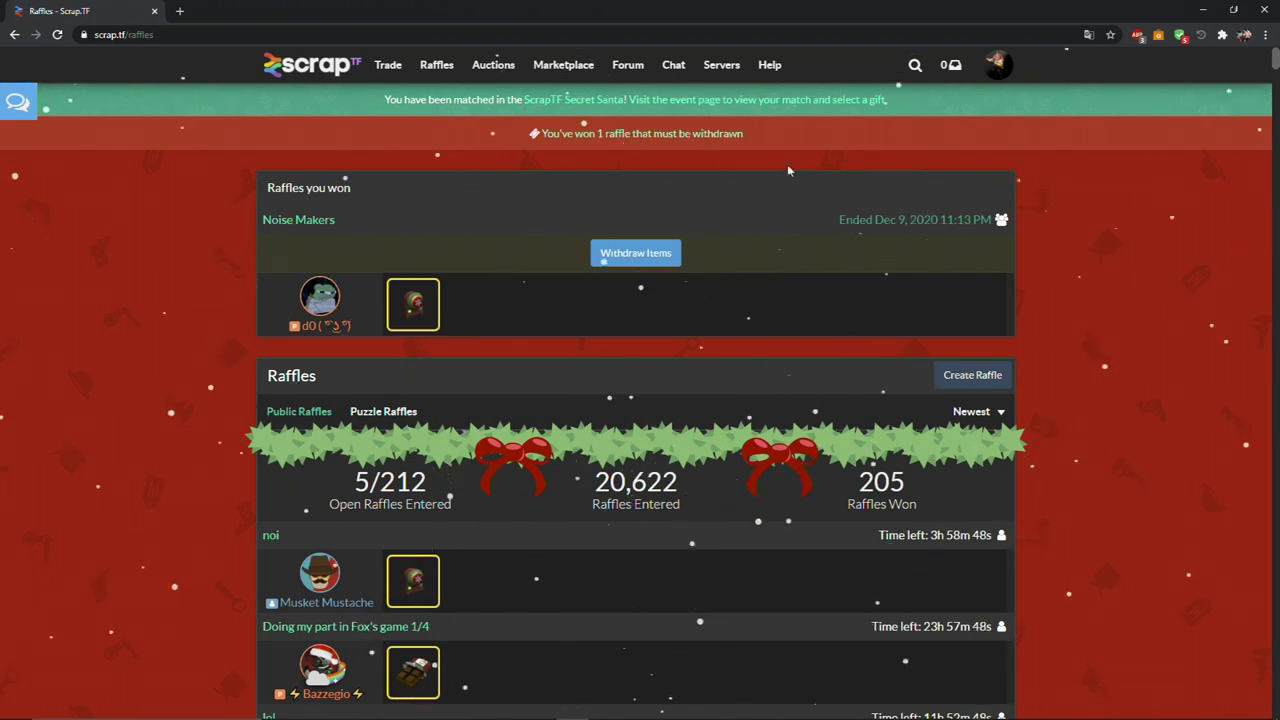
- Glance at notifications, withdraw the won Noise Makers raffle item, and open its trade offer
left_click(958, 65)
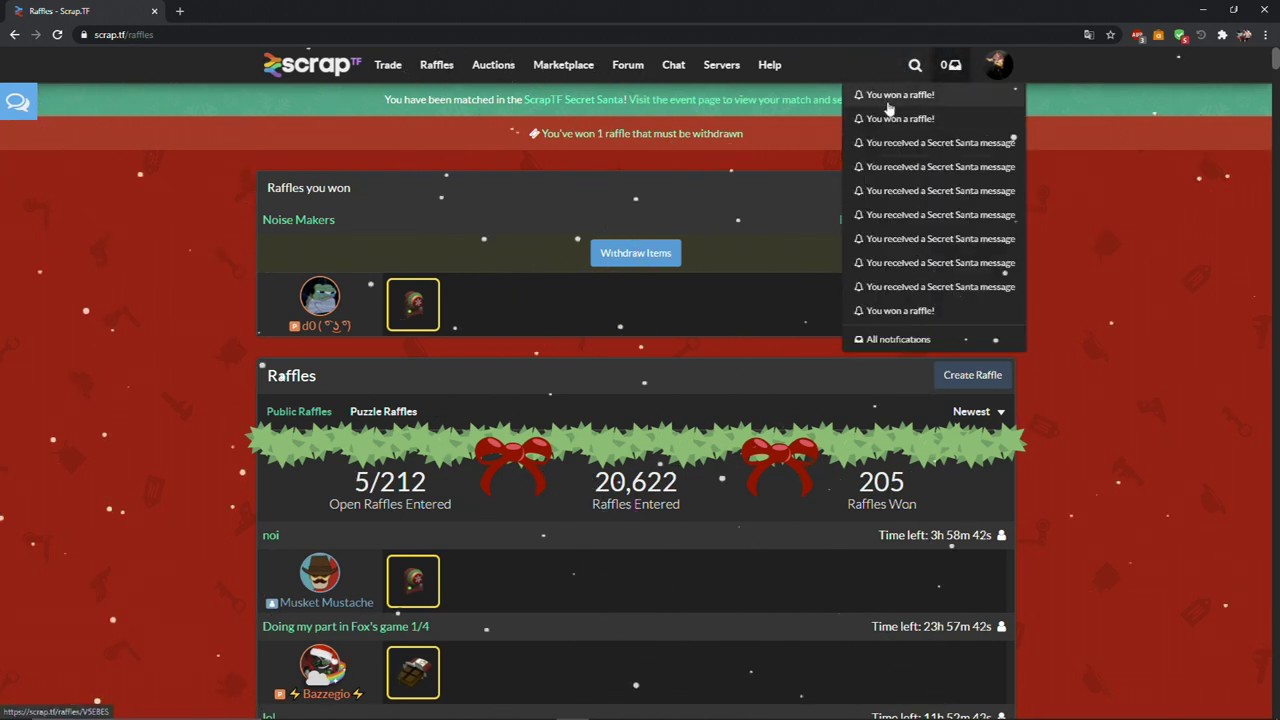
left_click(950, 68)
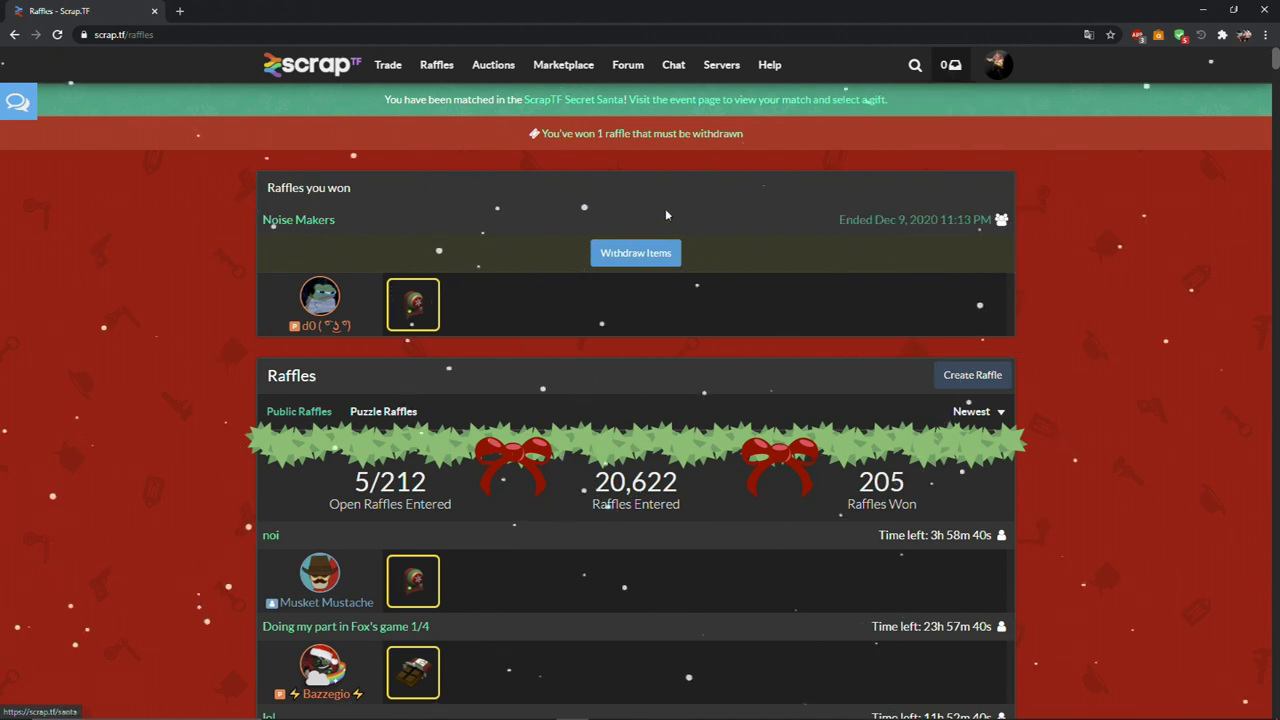
left_click(634, 262)
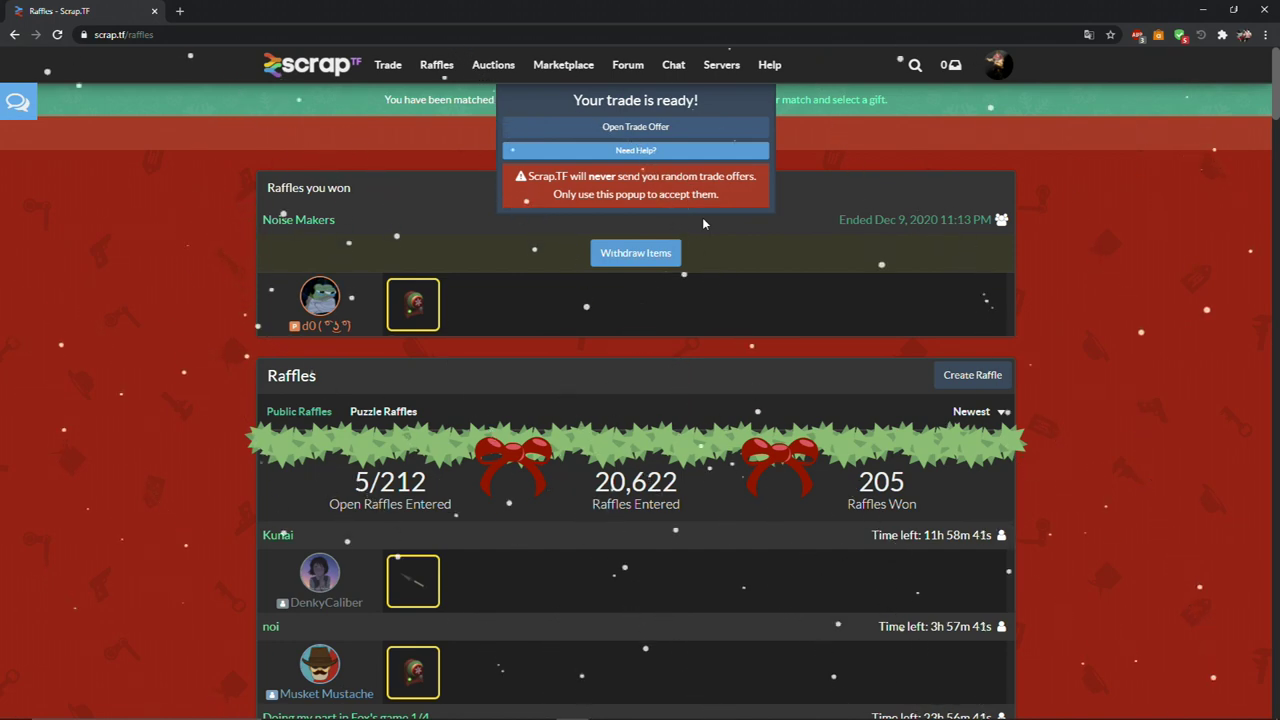
left_click(707, 130)
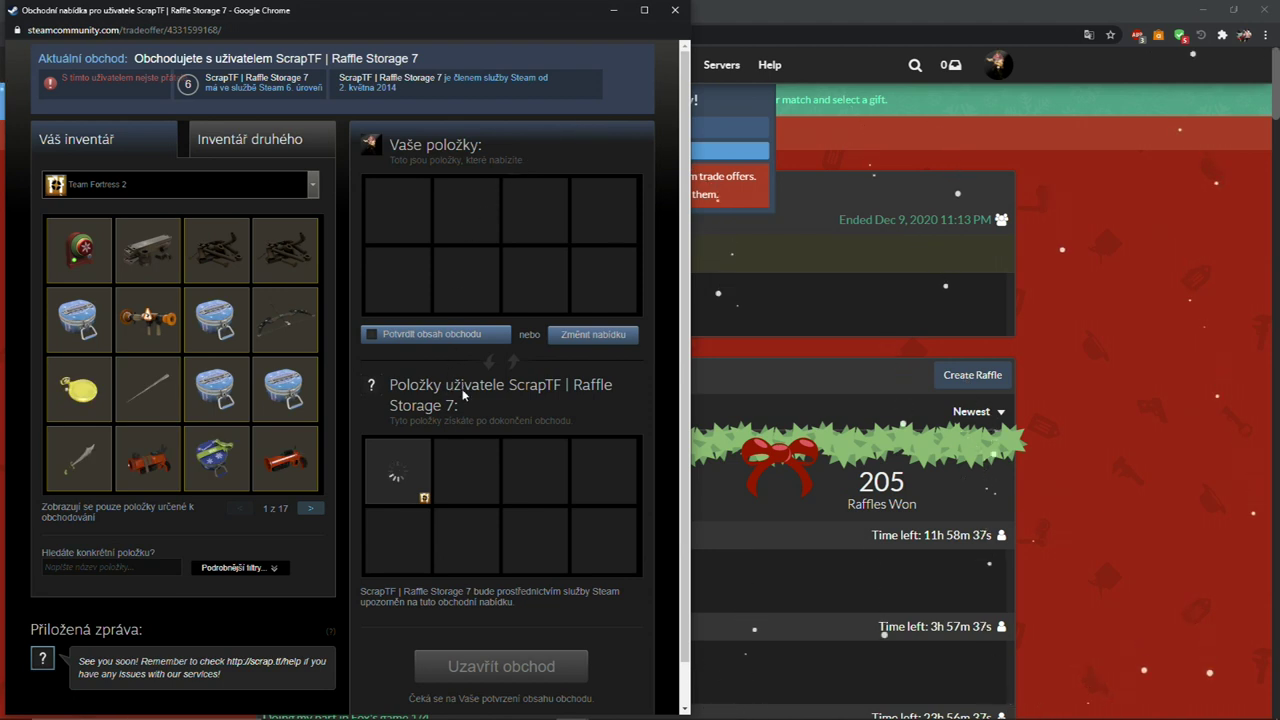
- Confirm and complete the Raffle Storage 7 trade, then close the receipt and Trade Success message
left_click(404, 345)
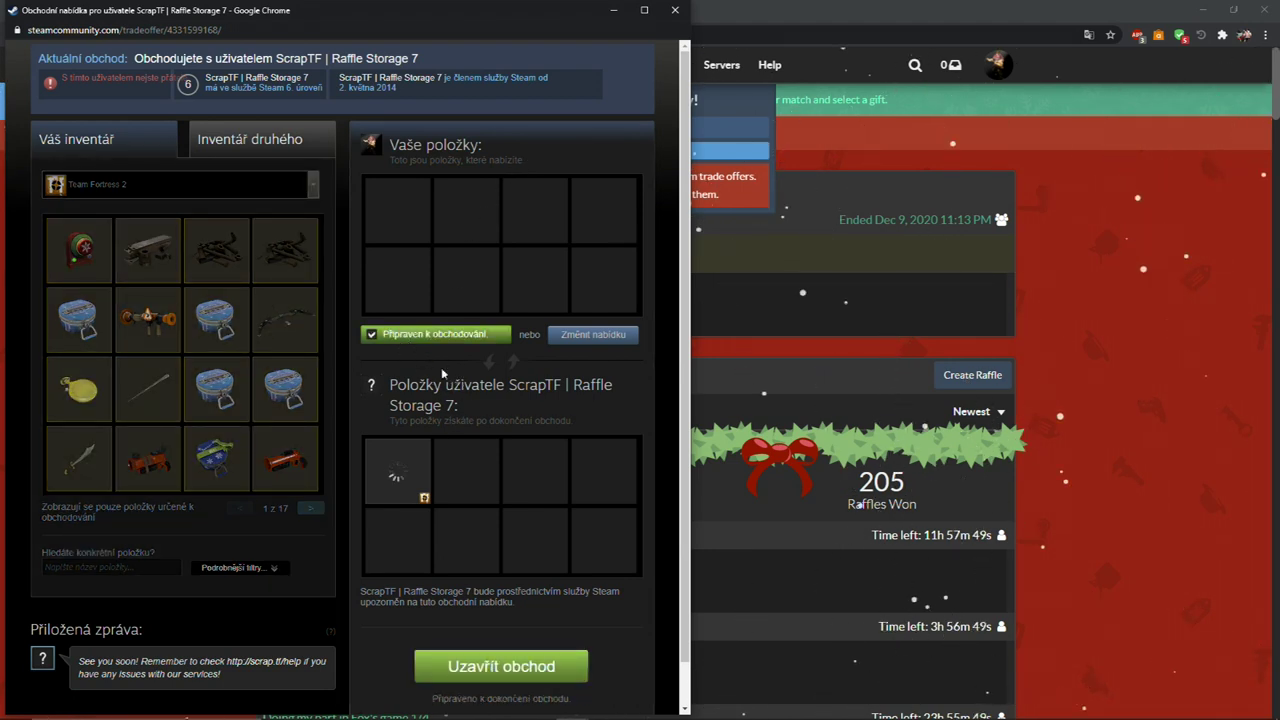
left_click(494, 666)
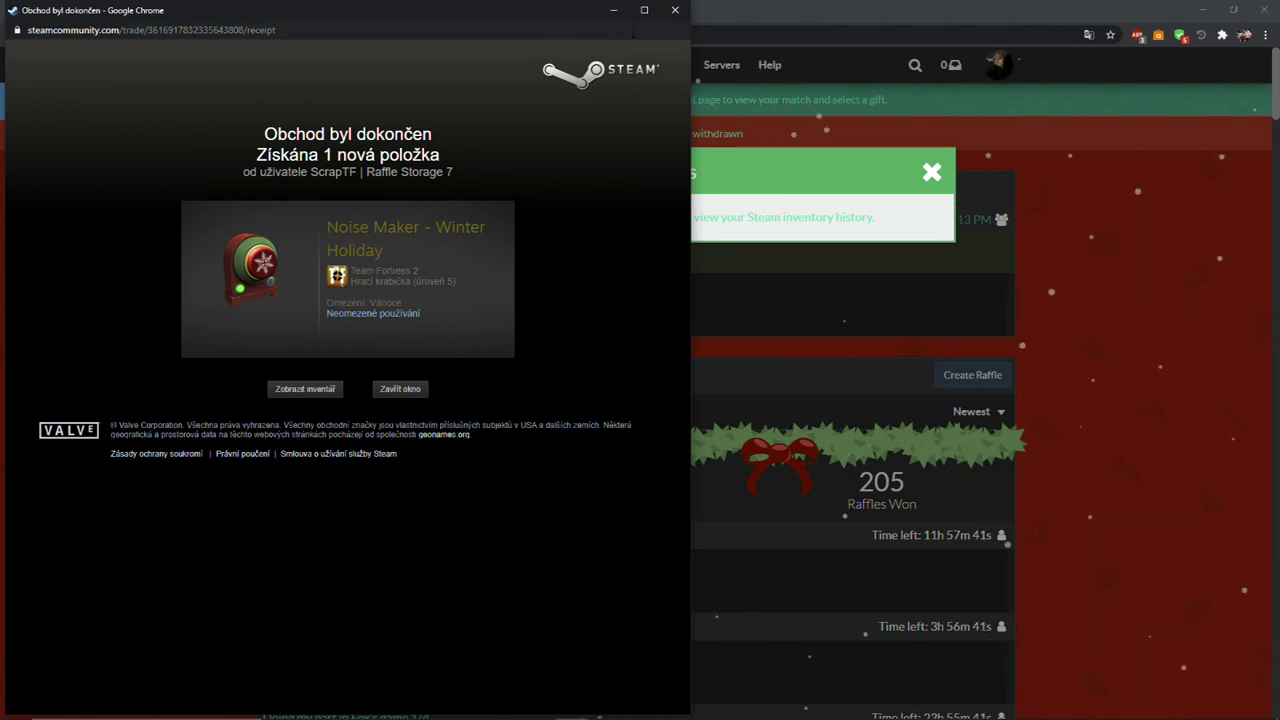
left_click(675, 10)
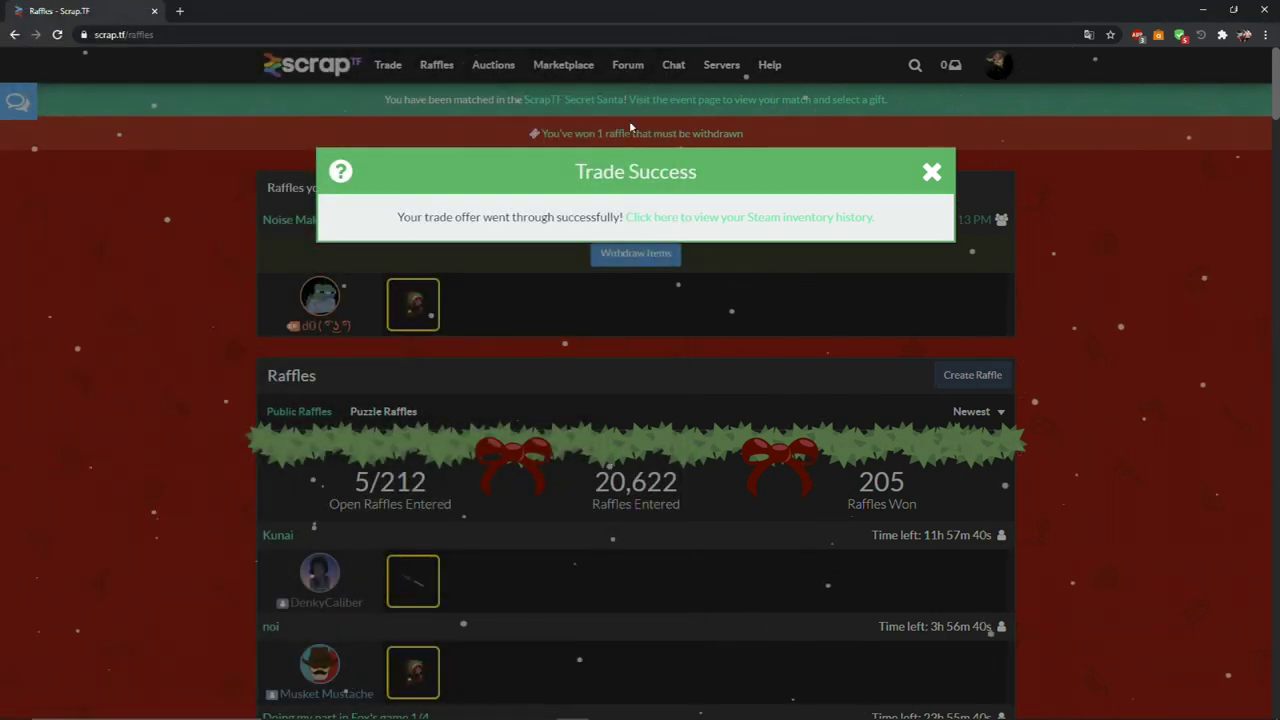
left_click(931, 170)
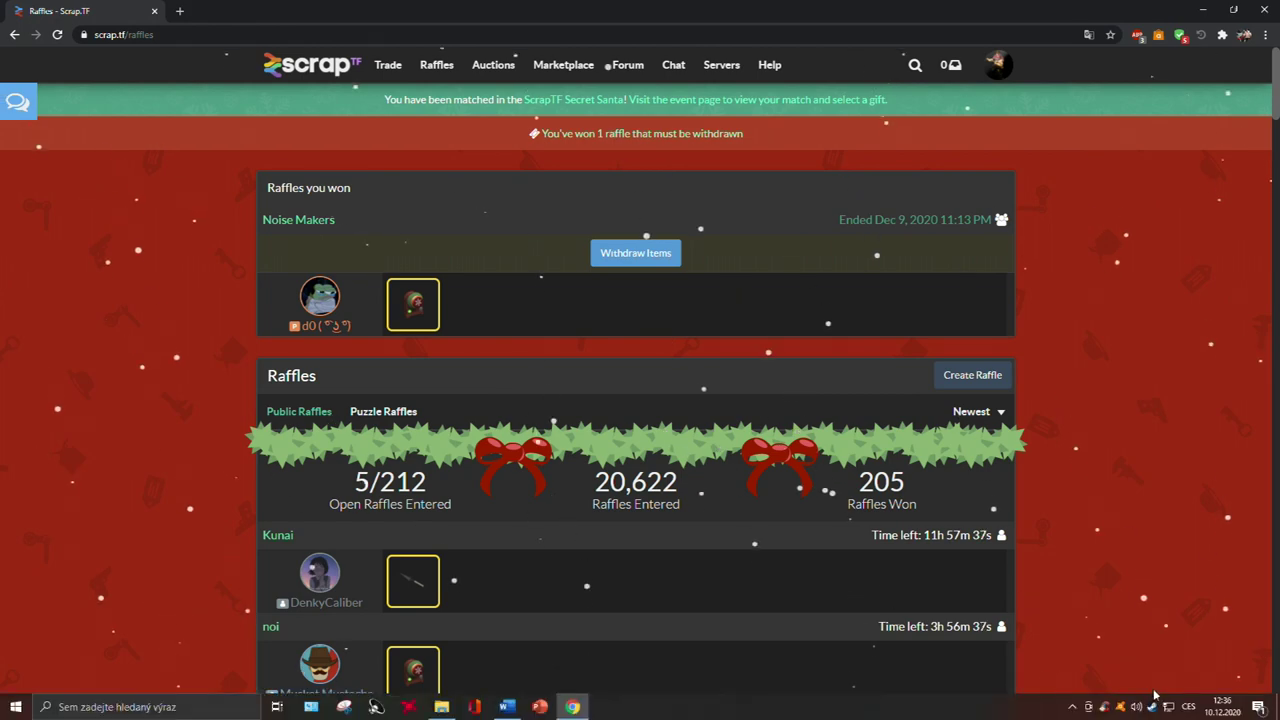
- Bring up Steam, check notifications, and open the Team Fortress 2 inventory to find the Noise Maker - Winter Holiday
left_click(1156, 706)
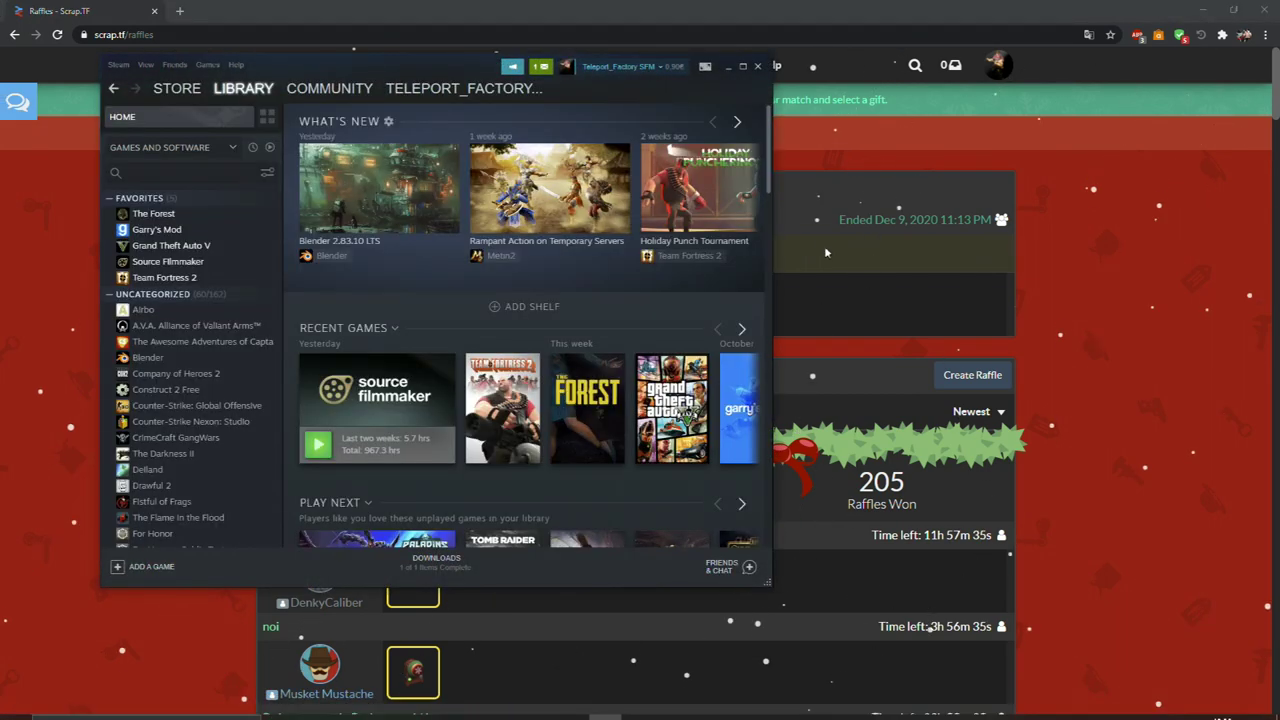
left_click(543, 68)
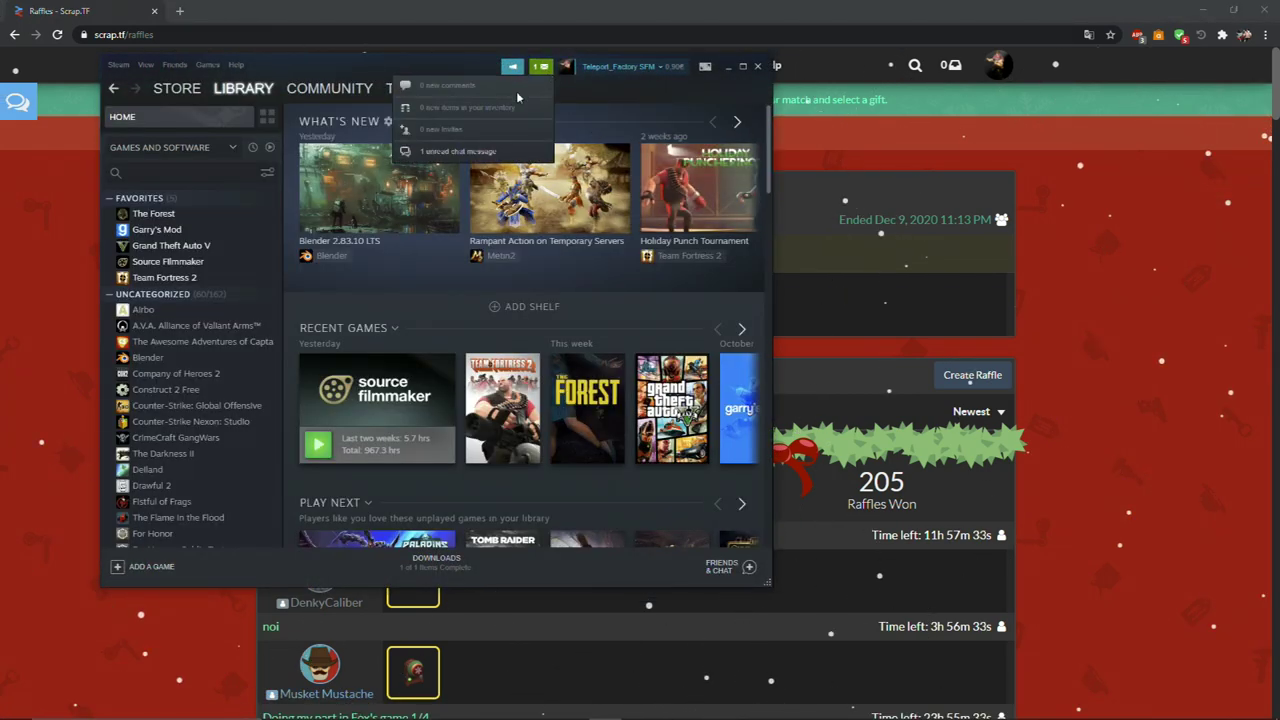
left_click(443, 90)
mouse_move(424, 121)
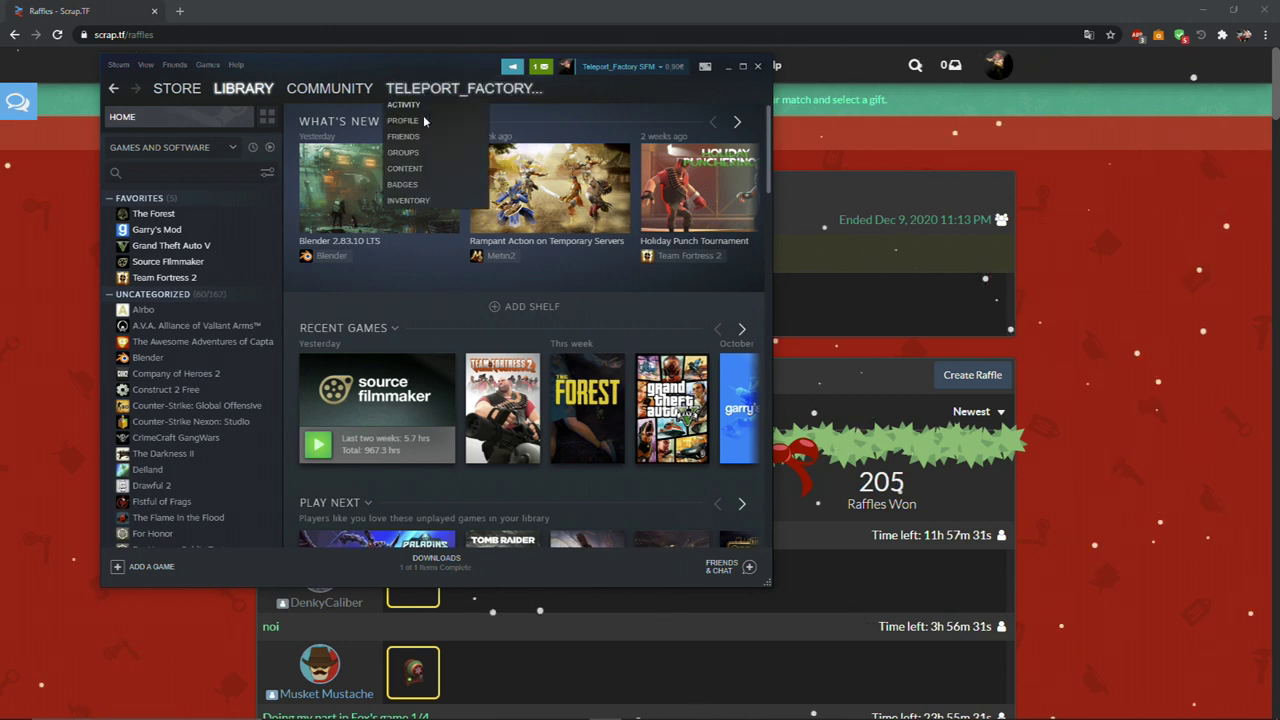
left_click(424, 202)
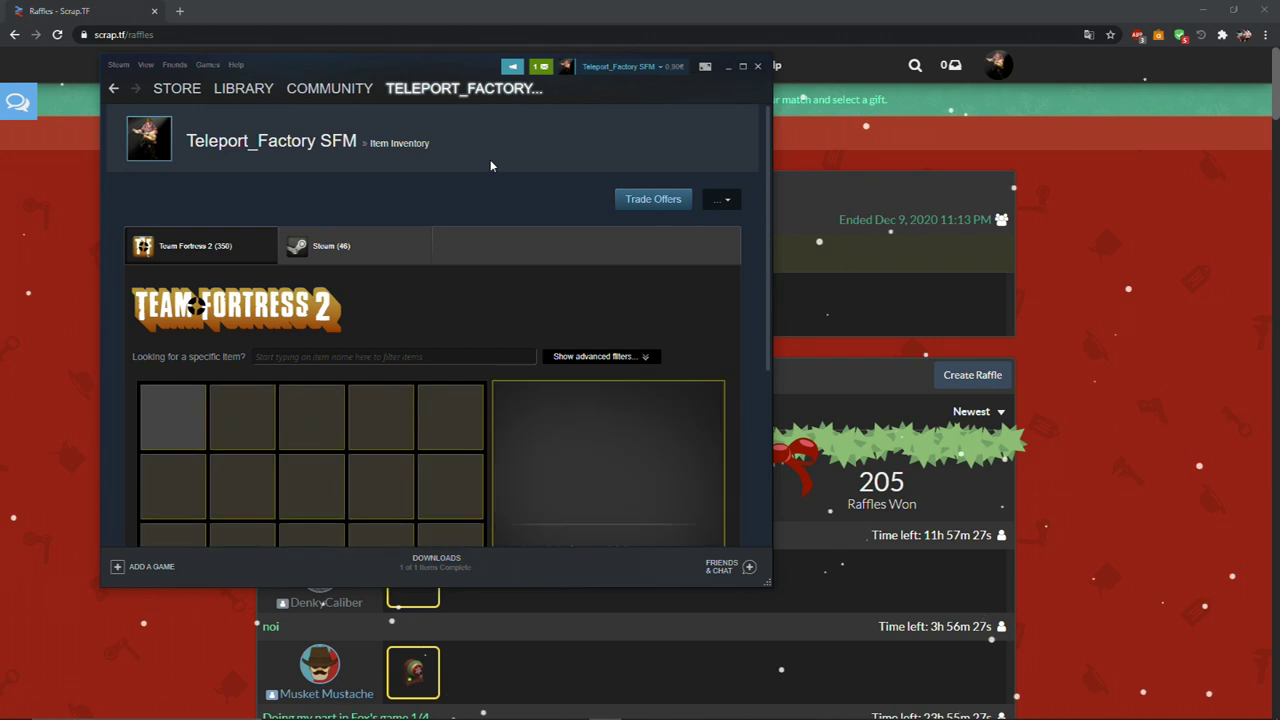
scroll(490, 165, "down", 3)
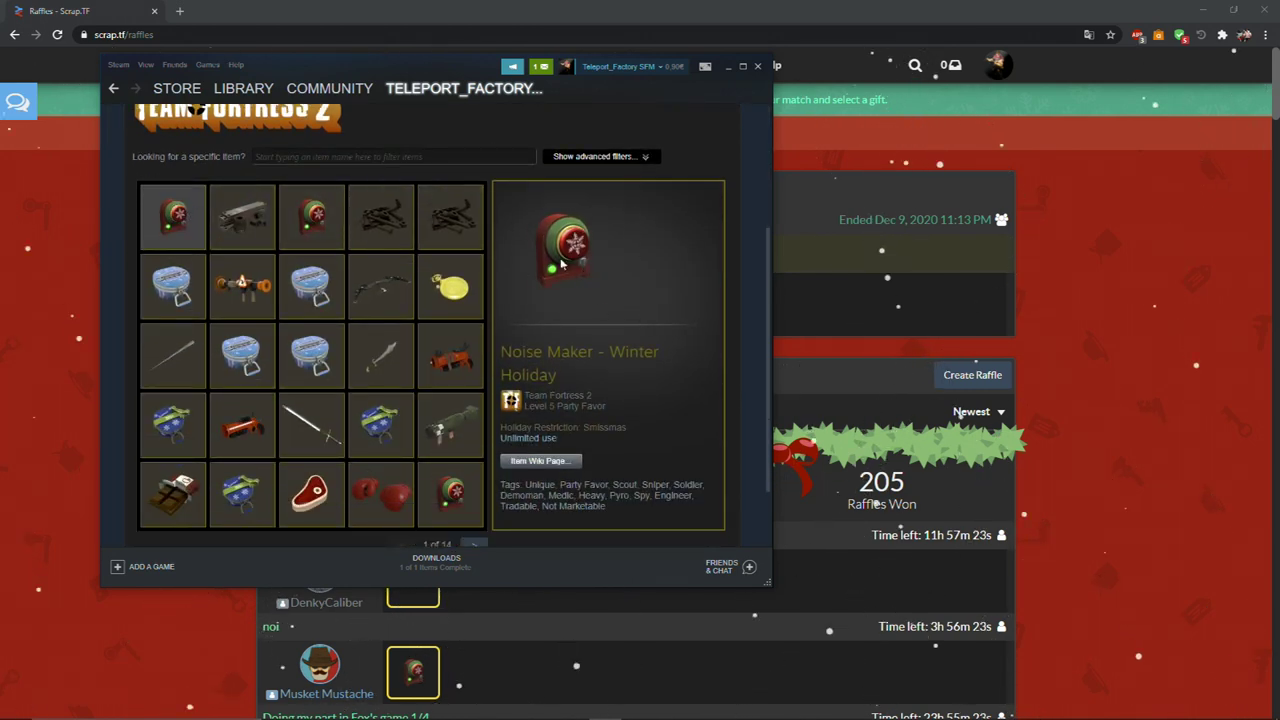
mouse_move(497, 73)
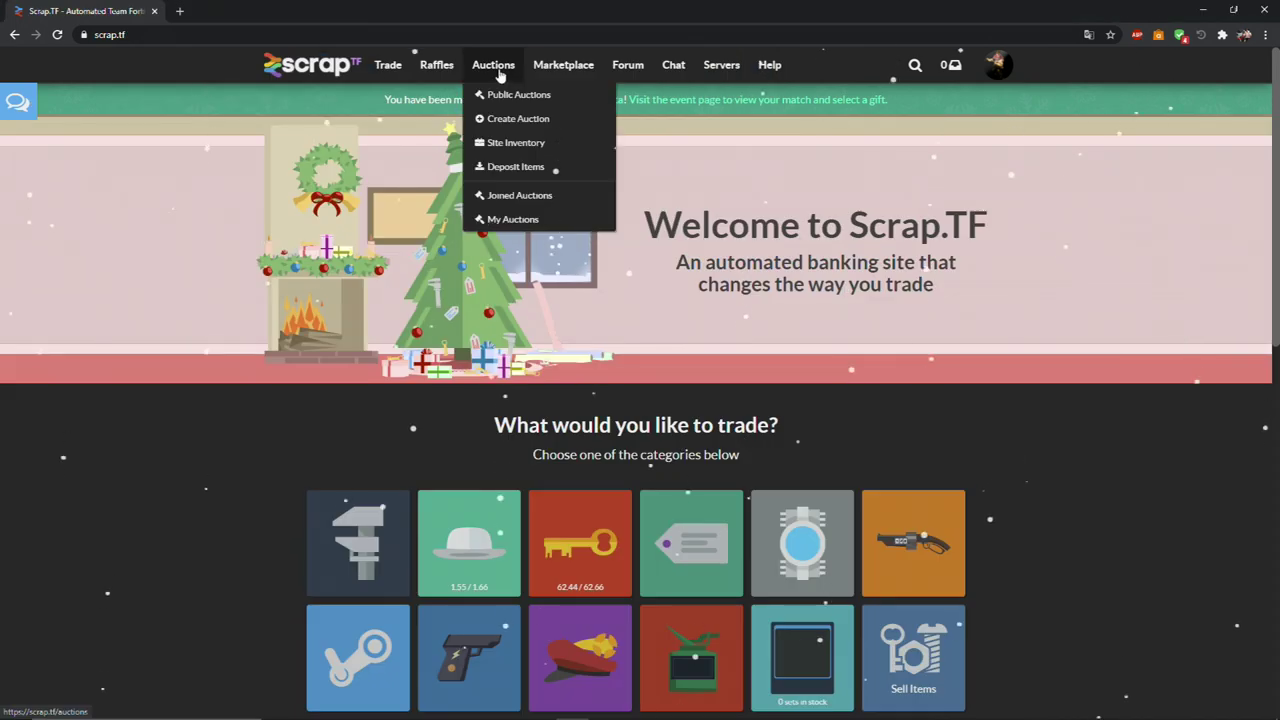
- Open Scrap.TF's public auctions list and browse through the listings
left_click(509, 100)
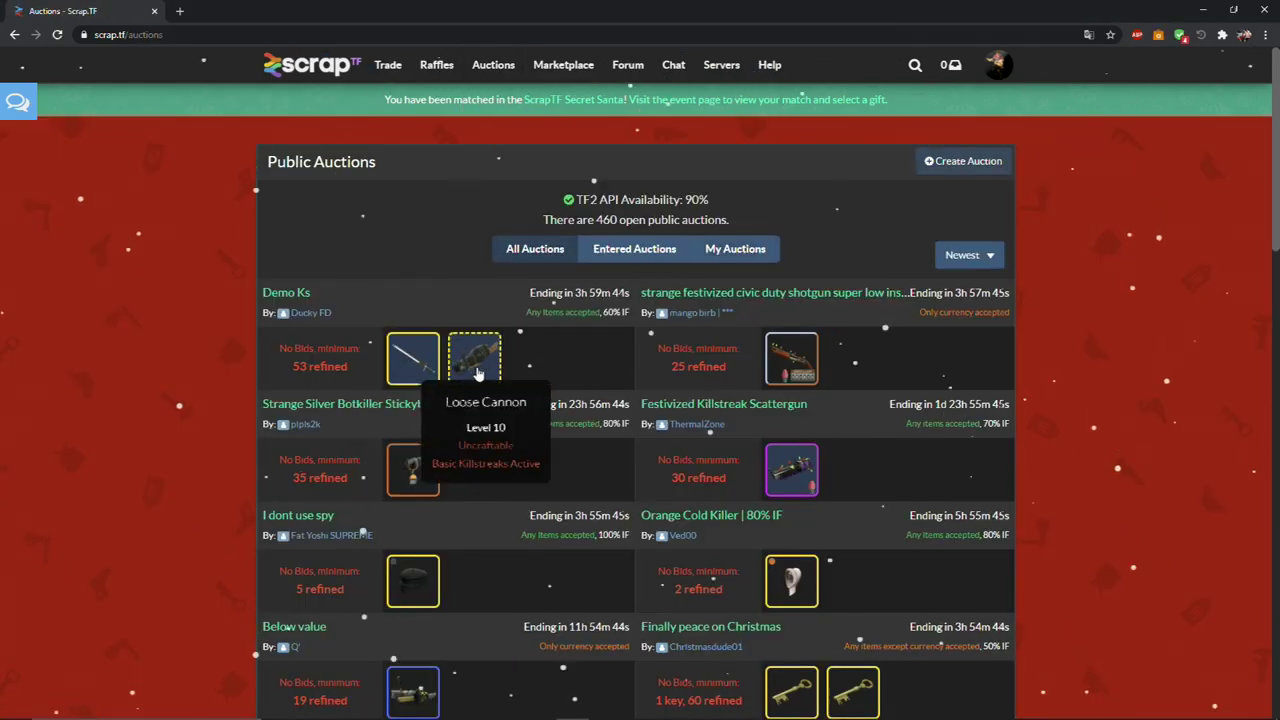
scroll(619, 326, "down", 3)
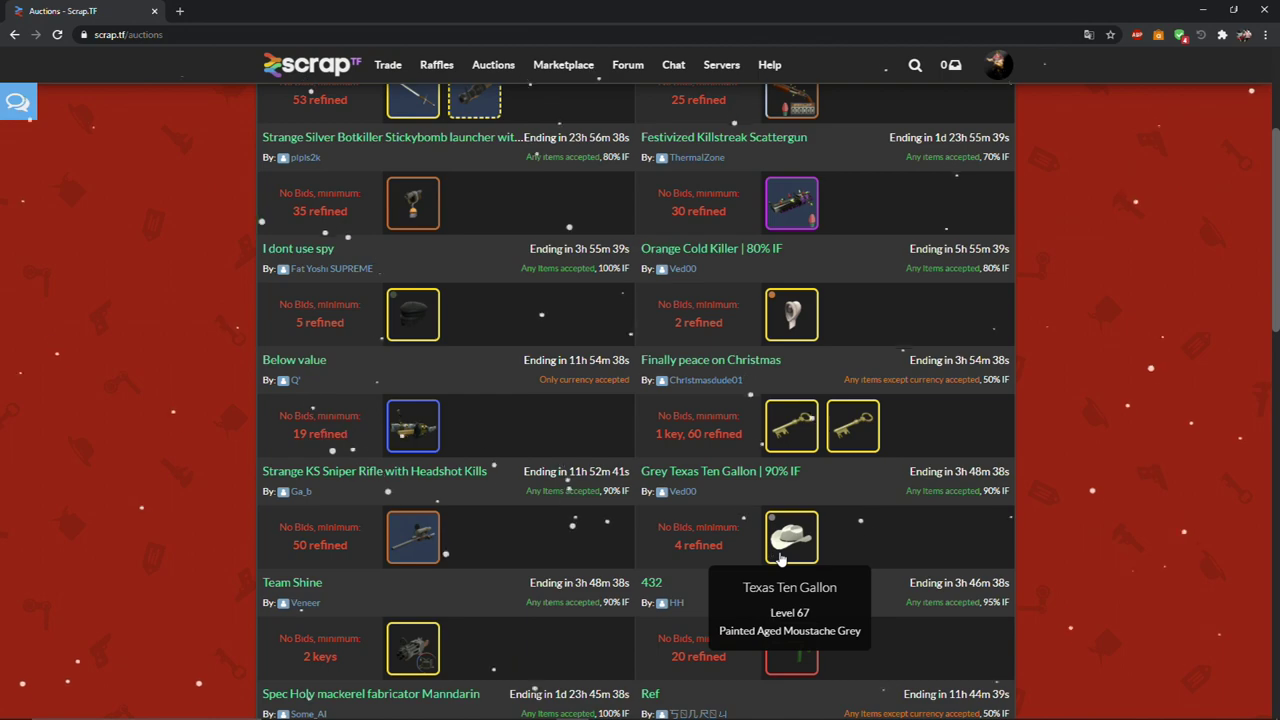
scroll(619, 511, "down", 1)
scroll(619, 511, "down", 3)
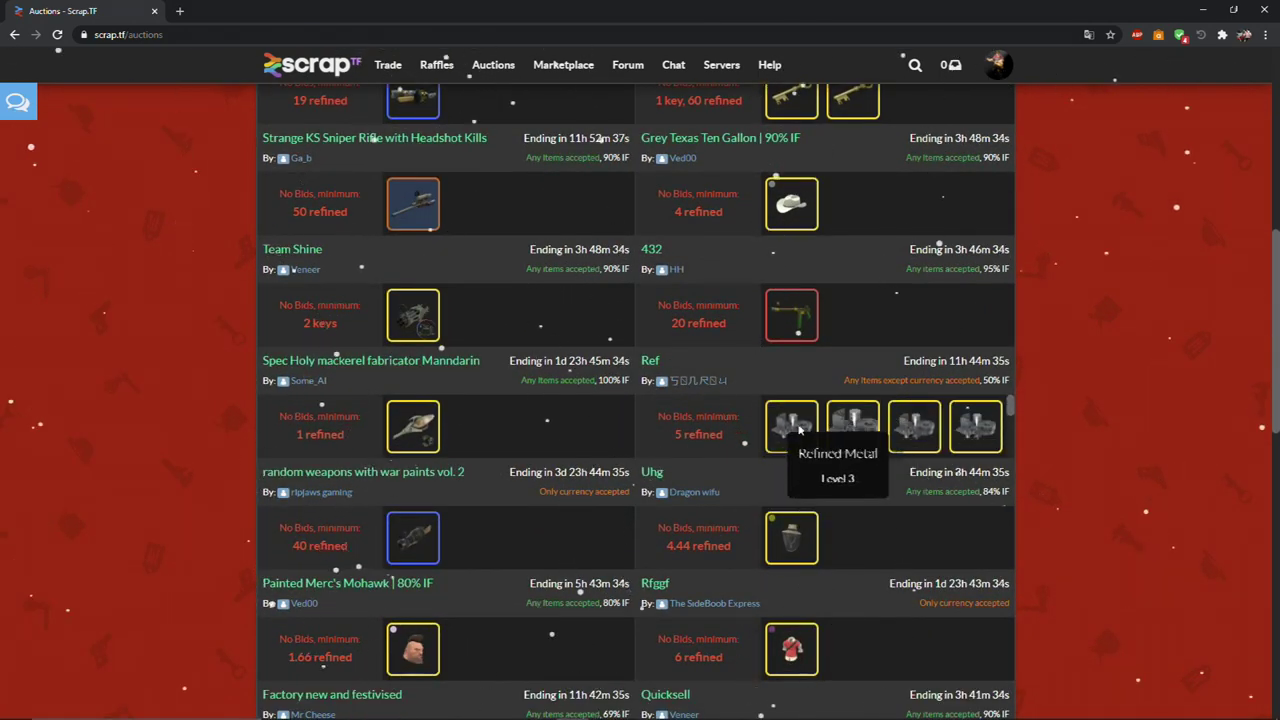
scroll(636, 418, "down", 2)
scroll(636, 418, "down", 3)
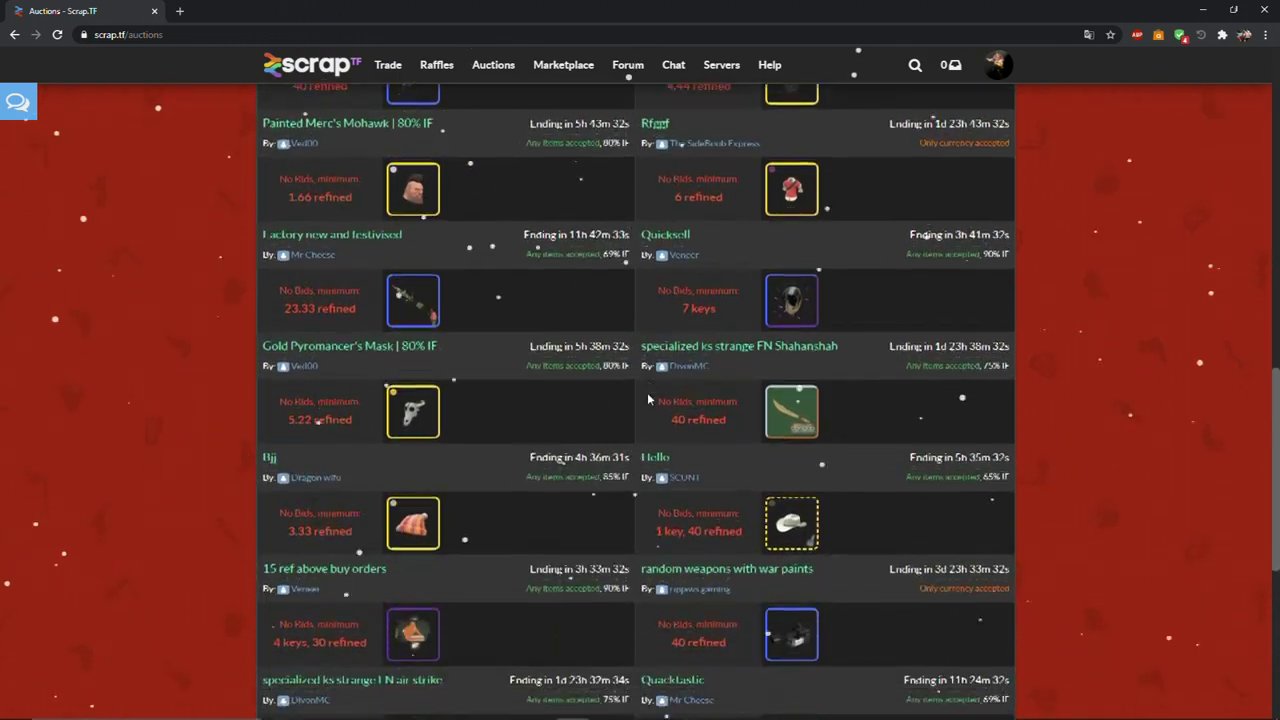
scroll(648, 395, "down", 2)
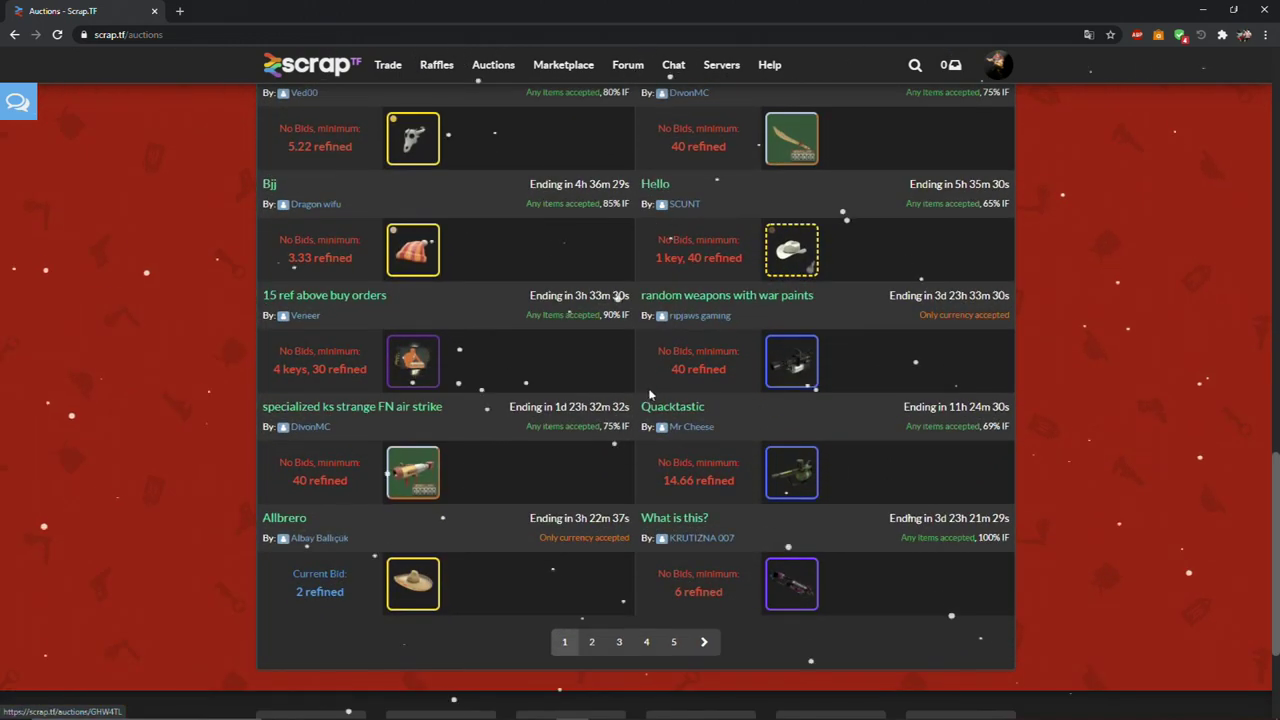
scroll(1018, 240, "up", 10)
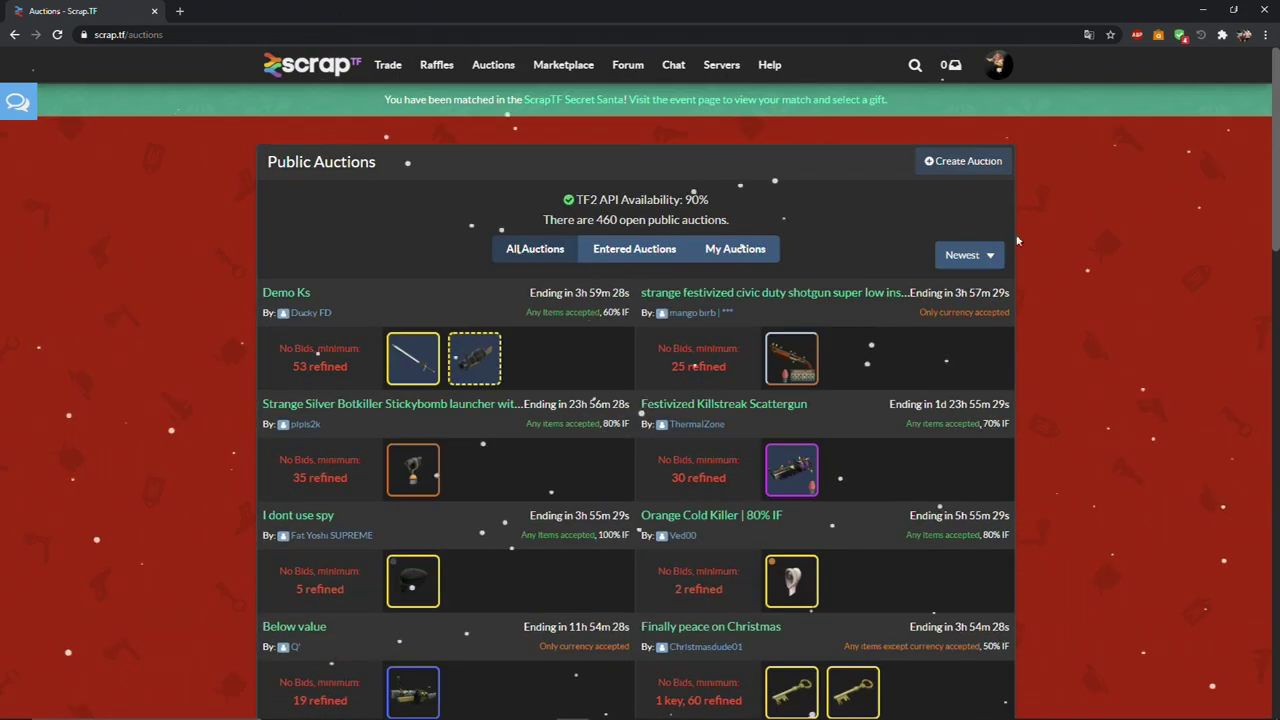
- Sort the auctions by time left and open the 'Buy this.' auction
left_click(958, 258)
left_click(912, 306)
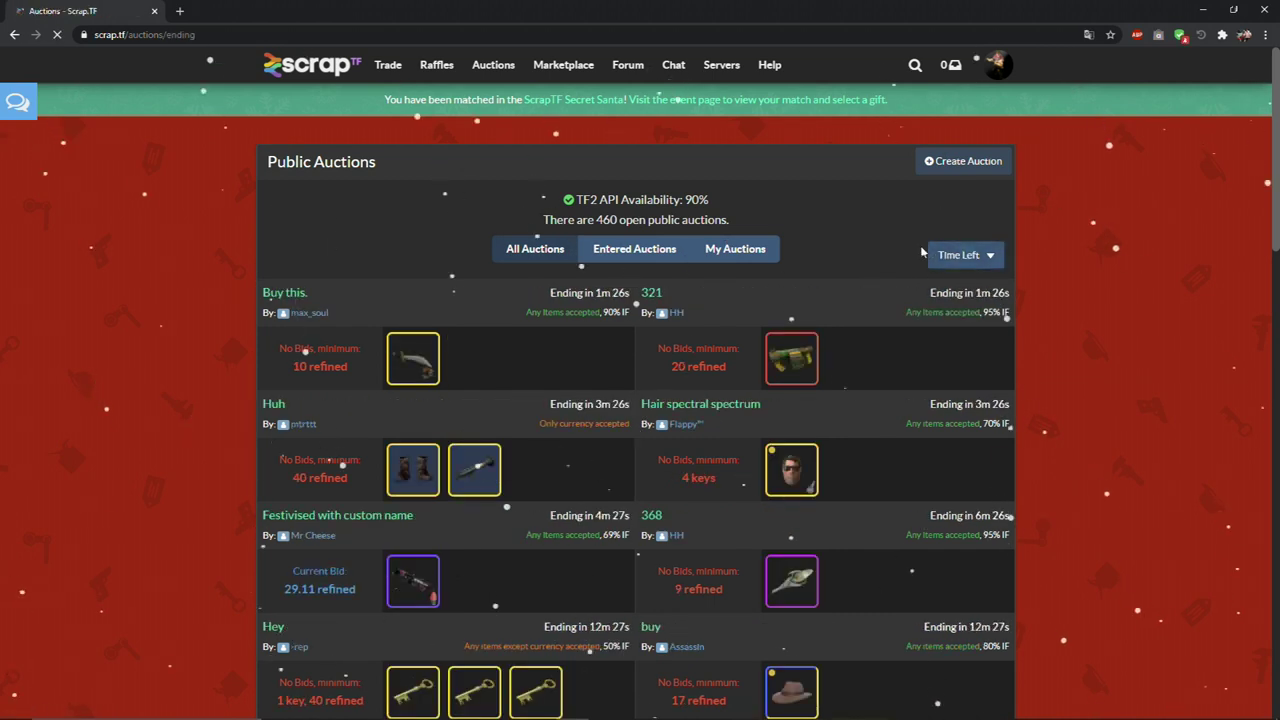
mouse_move(418, 377)
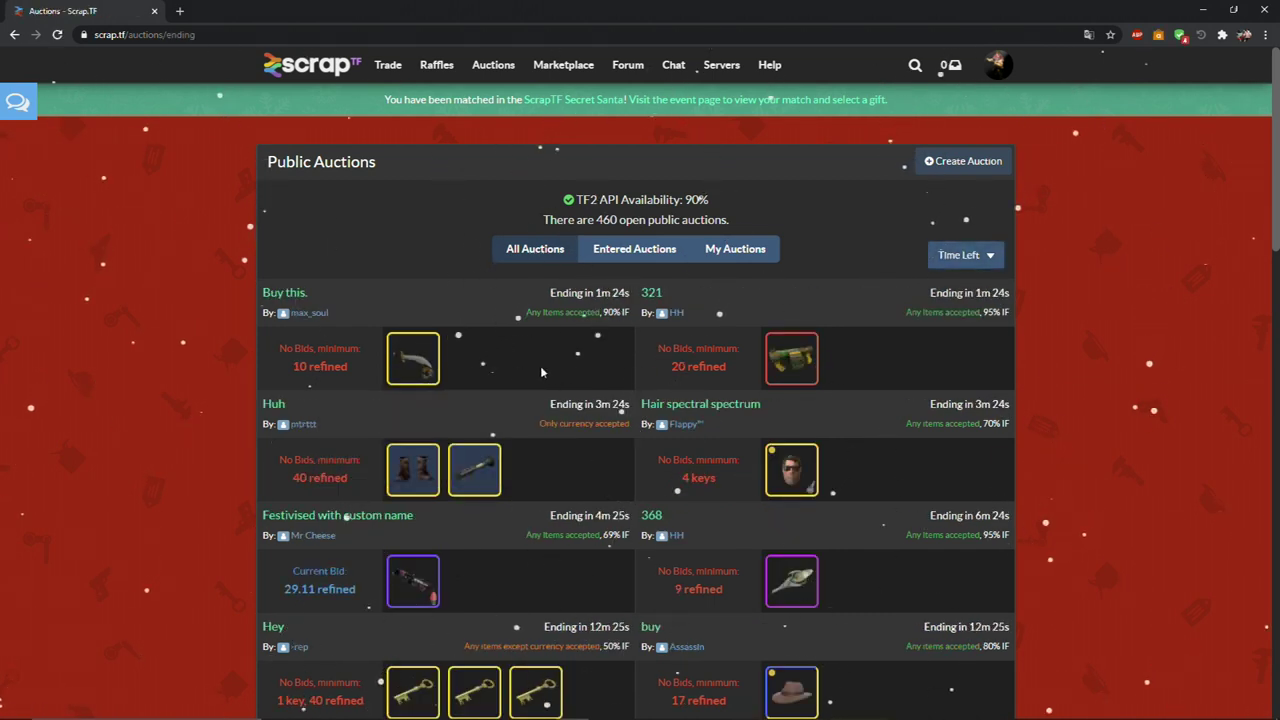
mouse_move(787, 375)
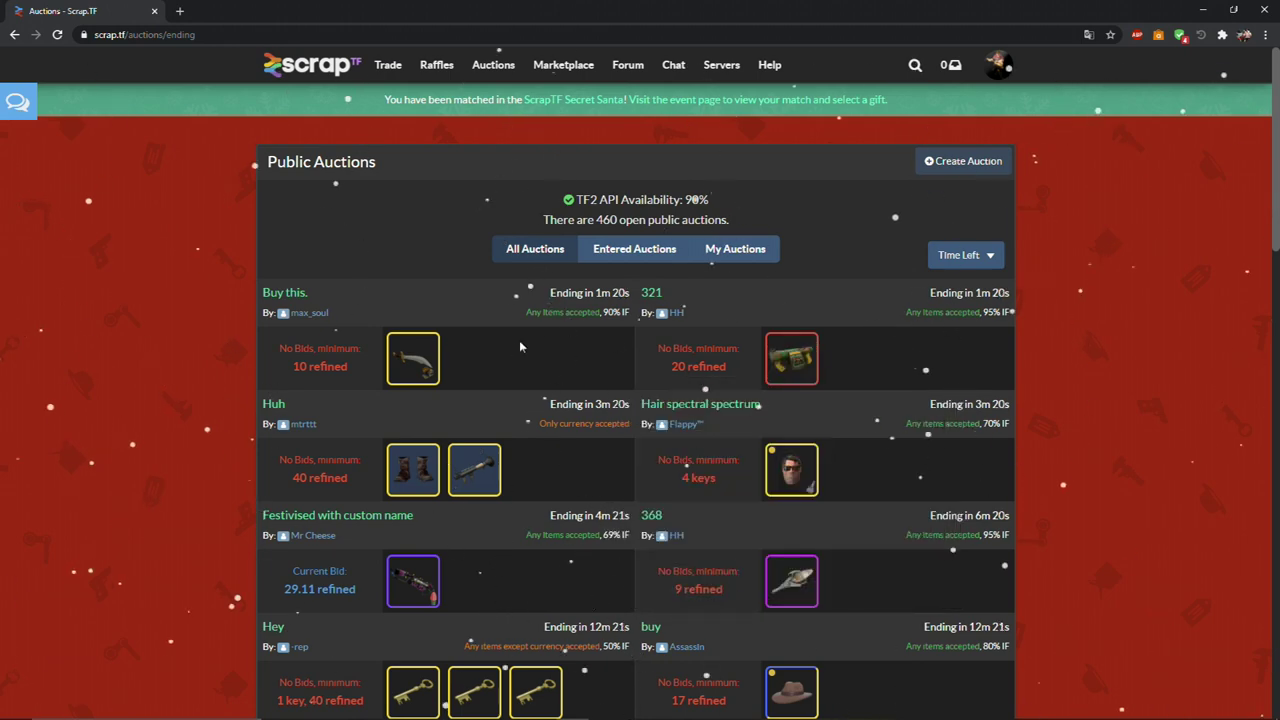
left_click(413, 360)
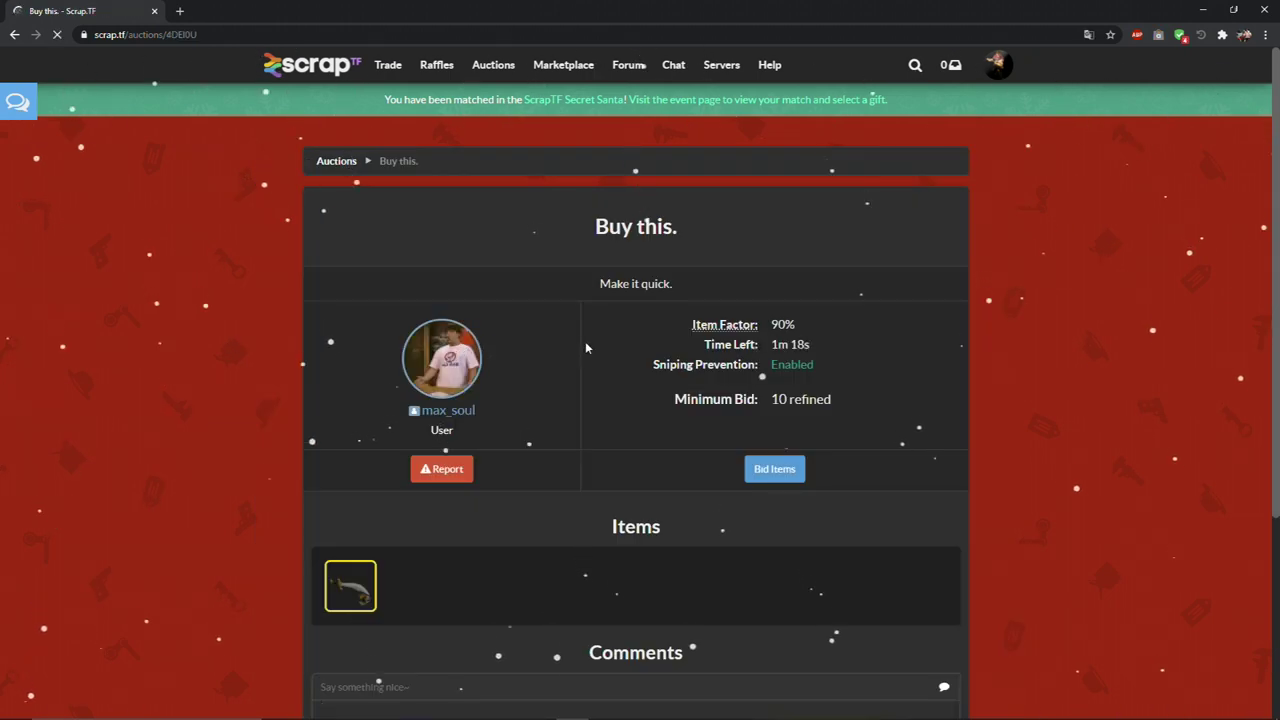
- Start a bid on the 'Buy this.' auction so the backpack items load
scroll(586, 347, "down", 1)
scroll(620, 330, "down", 2)
left_click(773, 200)
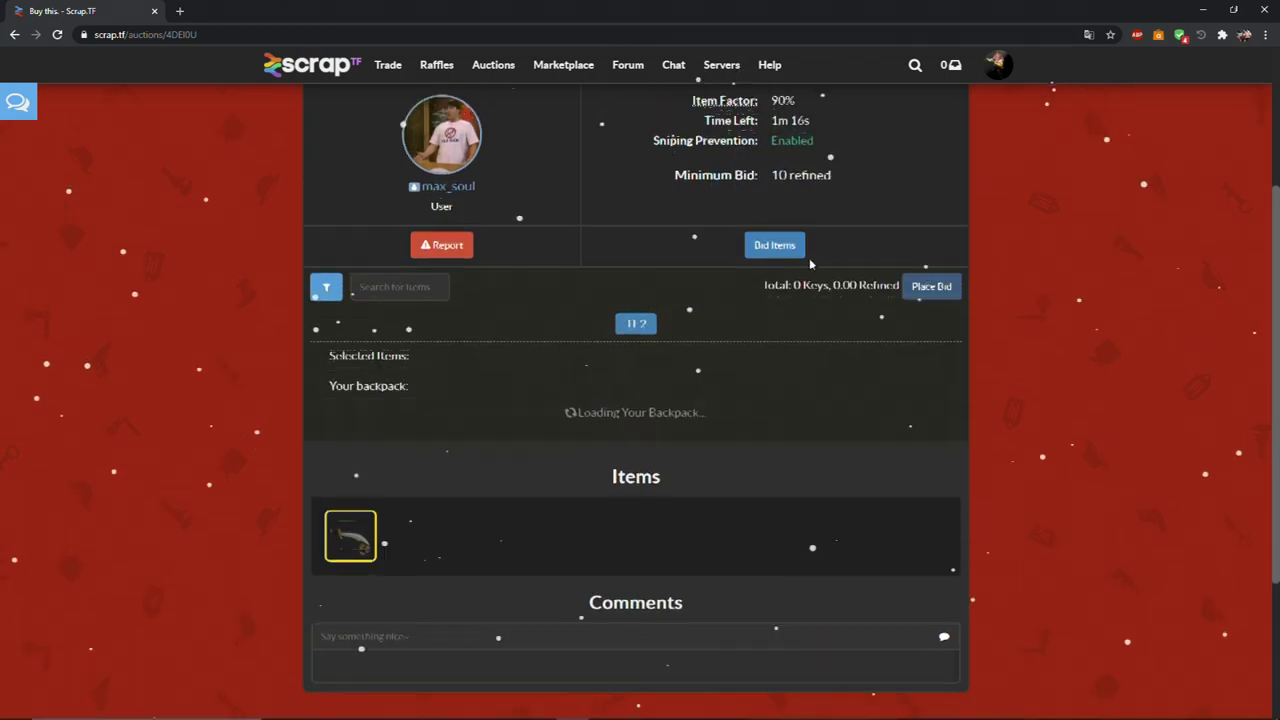
scroll(765, 290, "down", 3)
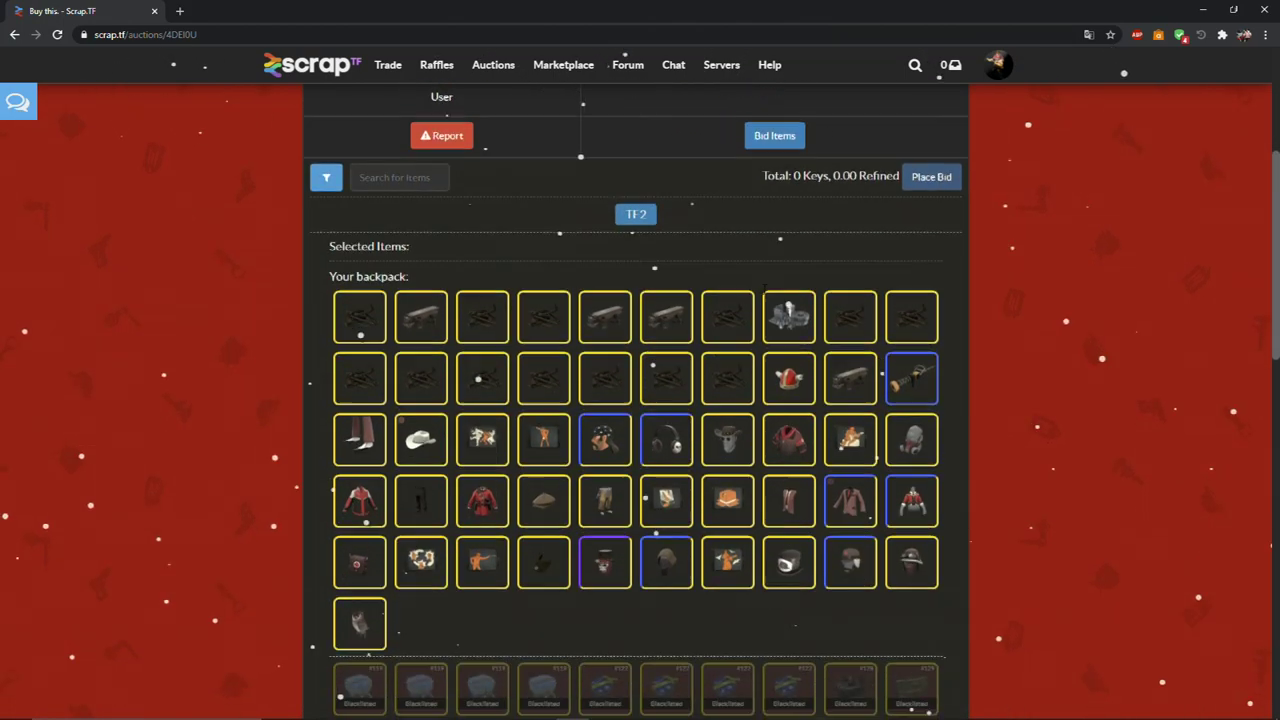
scroll(765, 293, "down", 10)
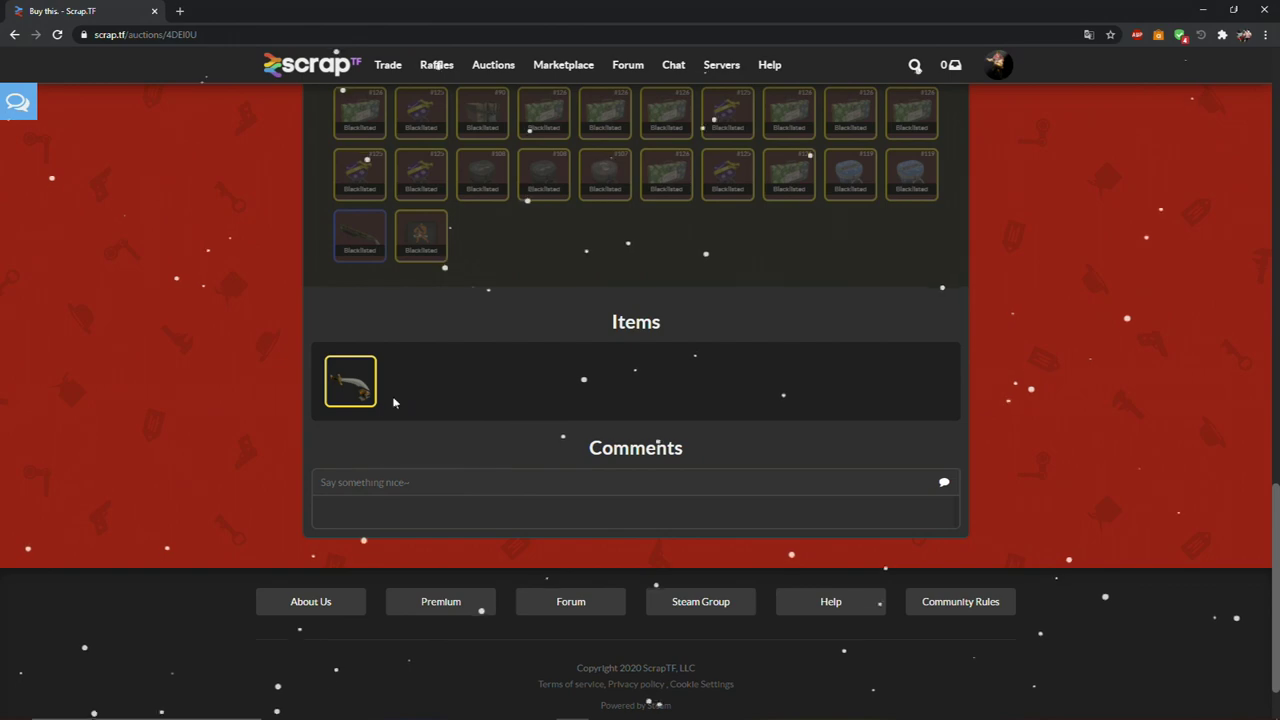
mouse_move(348, 395)
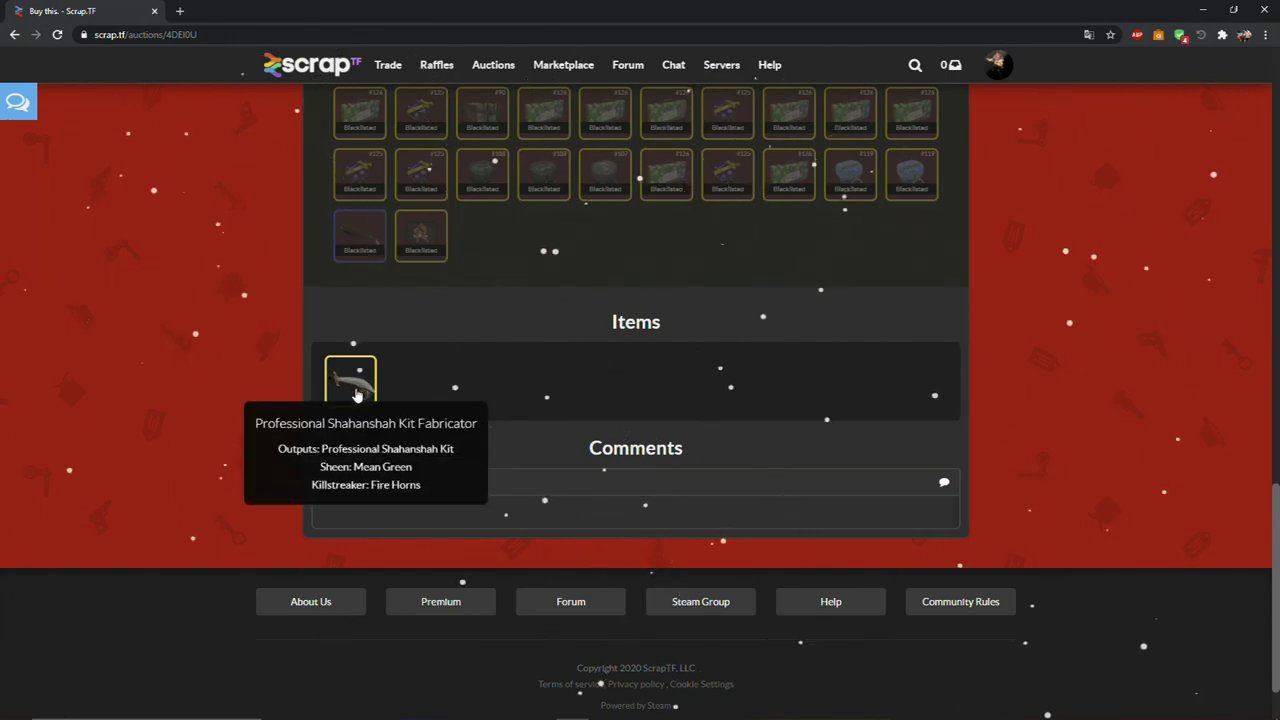
scroll(750, 480, "up", 12)
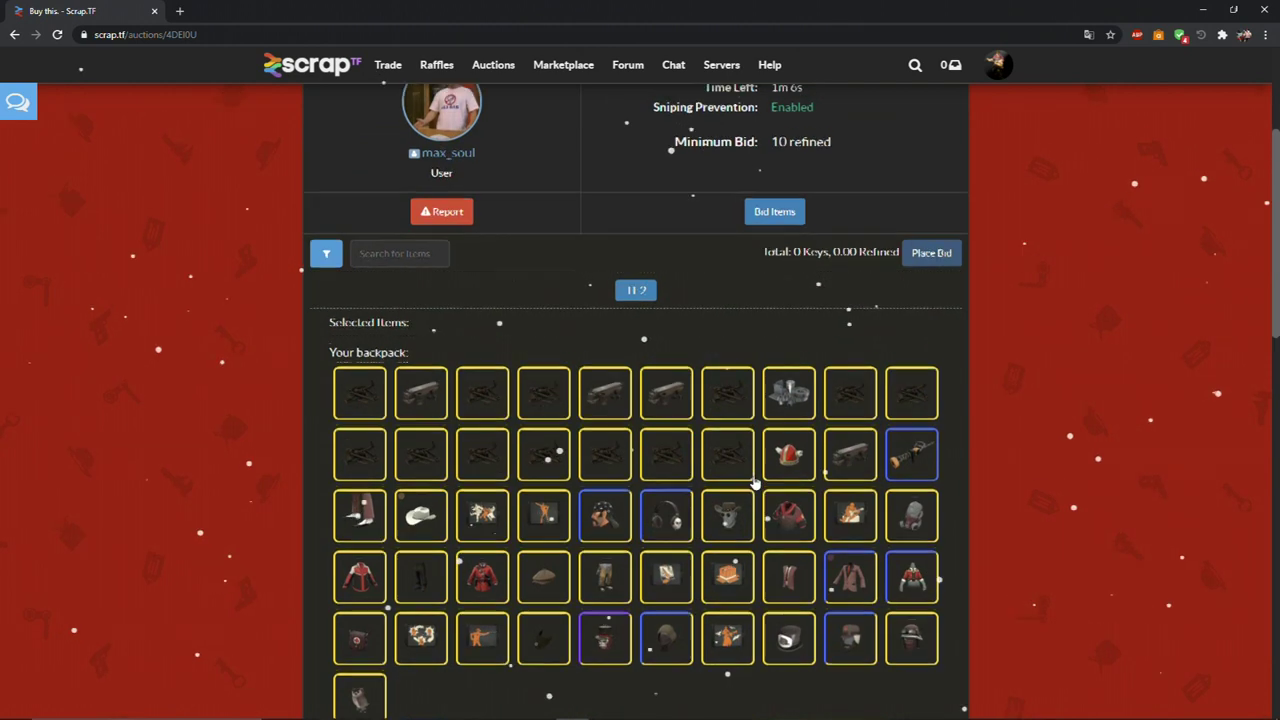
scroll(750, 430, "up", 2)
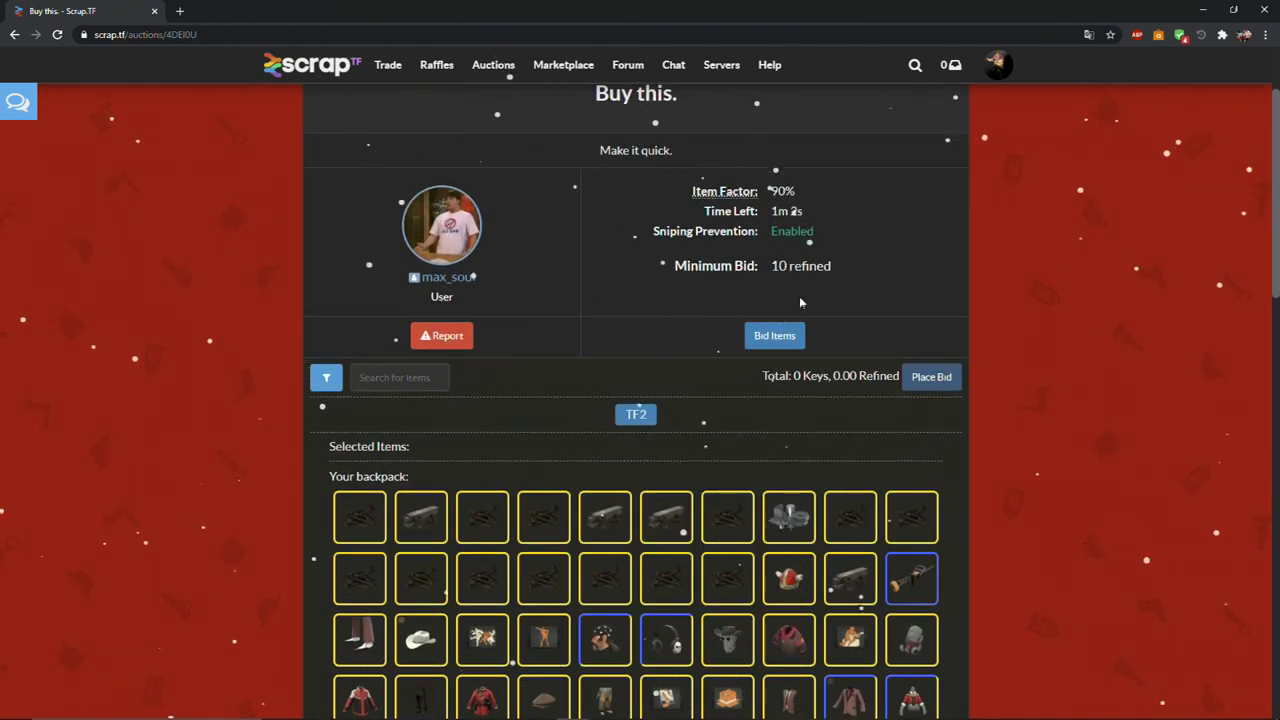
scroll(805, 302, "down", 2)
- Add metal, the red hat, the medi gun and Sneaky Spats of Sneaking to the bid
left_click(789, 384)
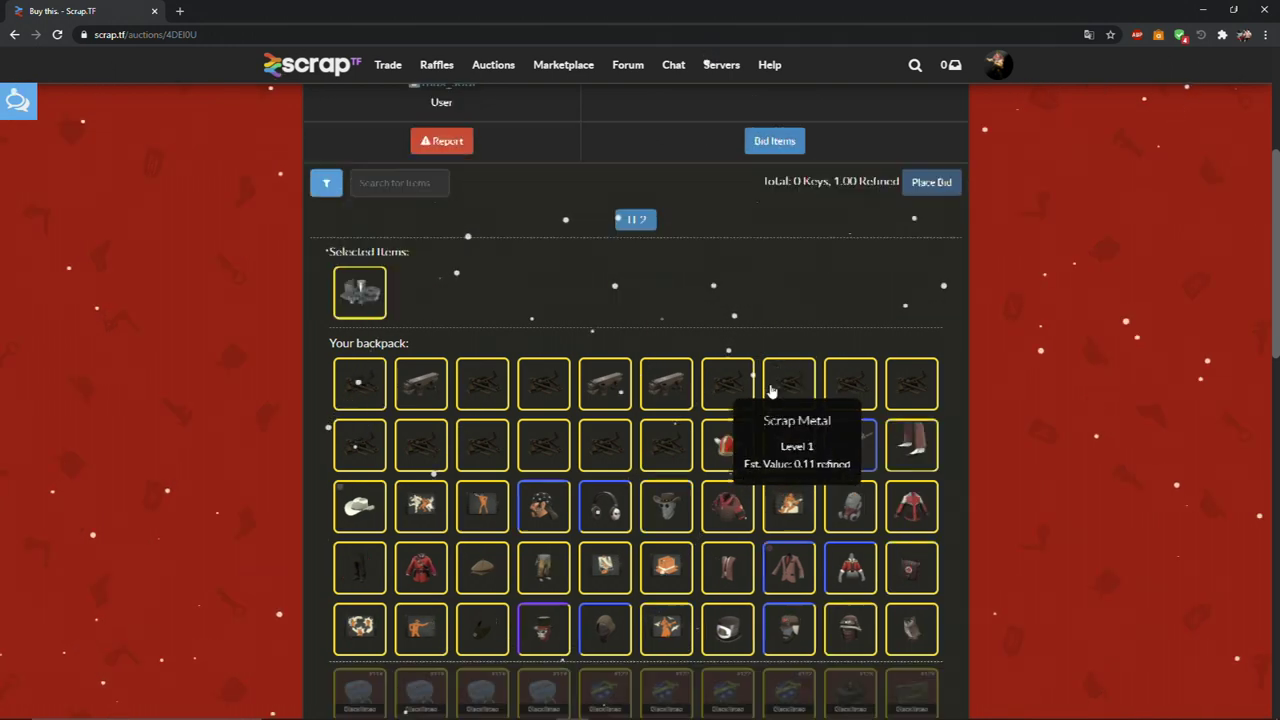
left_click(666, 384)
left_click(666, 384)
left_click(605, 384)
left_click(421, 384)
left_click(372, 384)
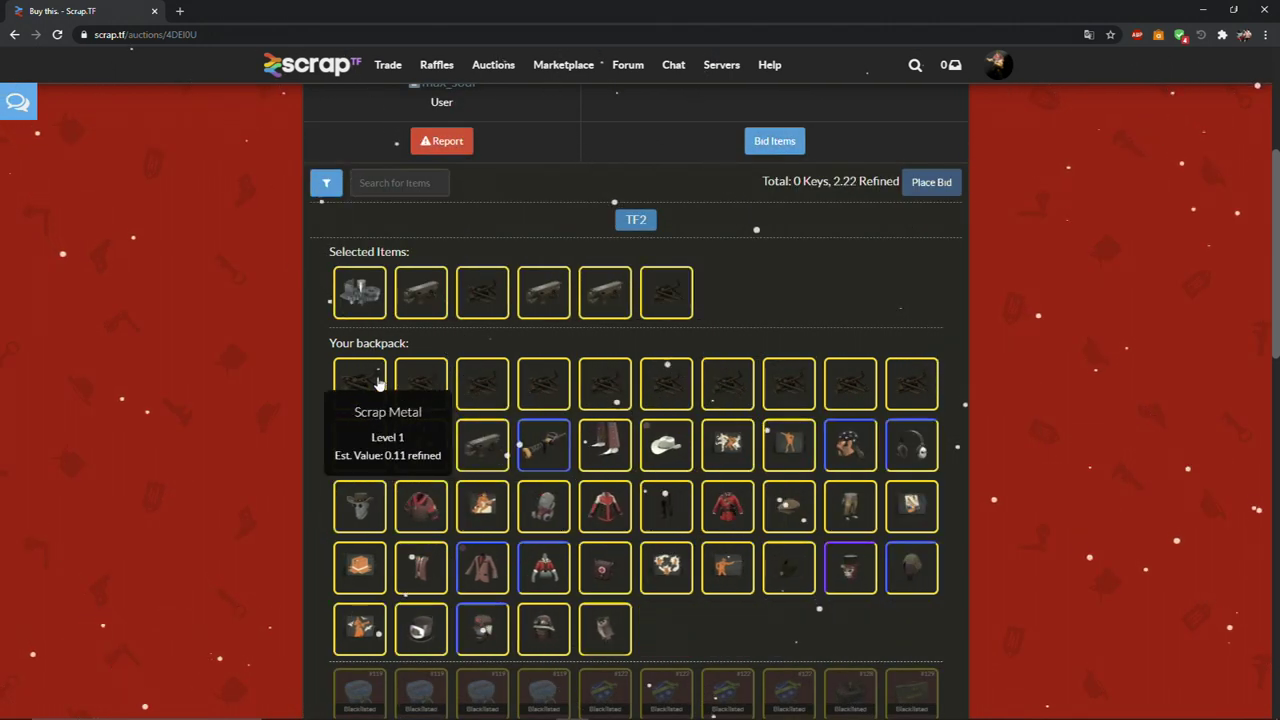
double_click(374, 384)
double_click(376, 384)
double_click(378, 383)
double_click(379, 383)
double_click(378, 383)
left_click(378, 383)
left_click(372, 378)
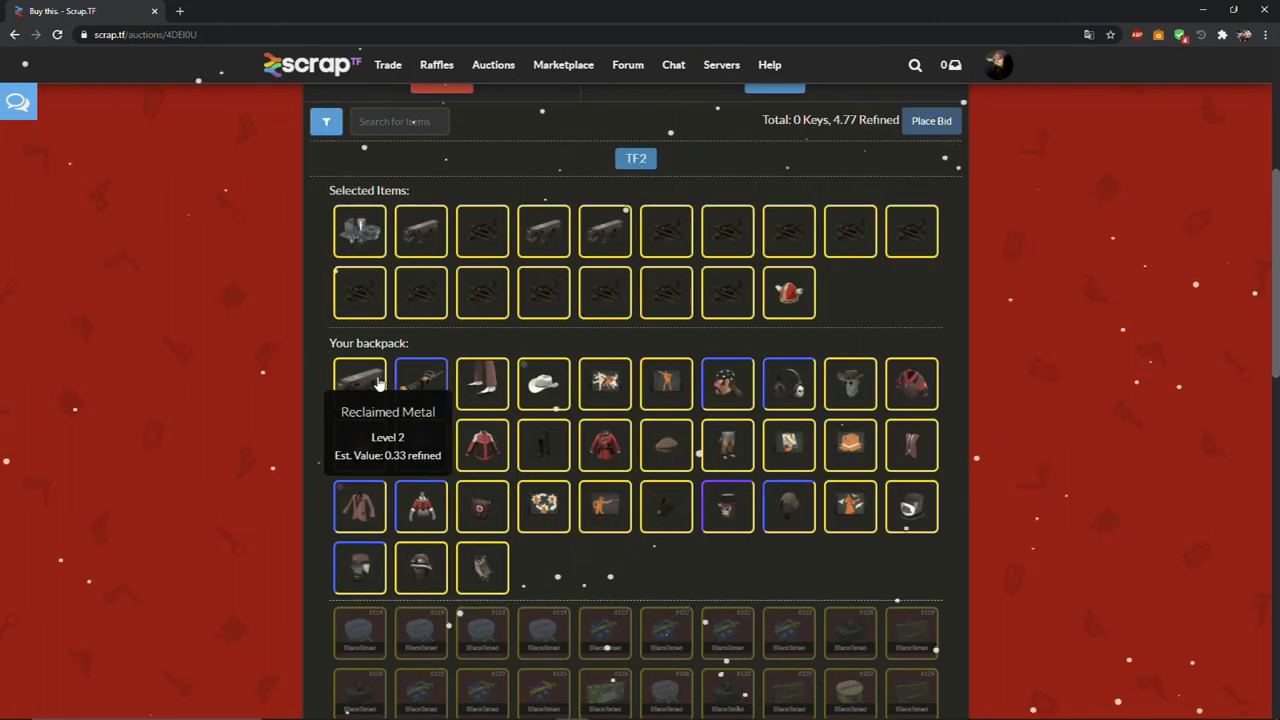
left_click(372, 378)
left_click(360, 384)
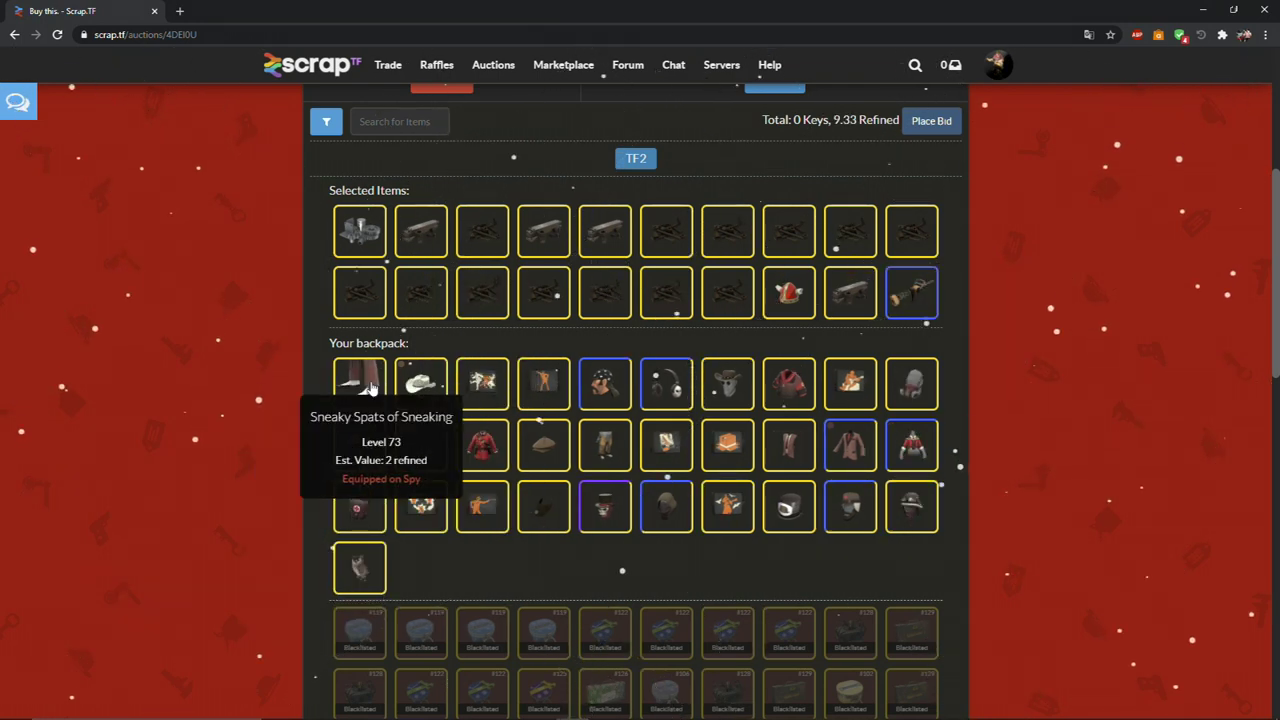
left_click(358, 380)
- Remove a Refined Metal and three Scrap Metal so the bid totals 10.00 refined
scroll(884, 326, "up", 1)
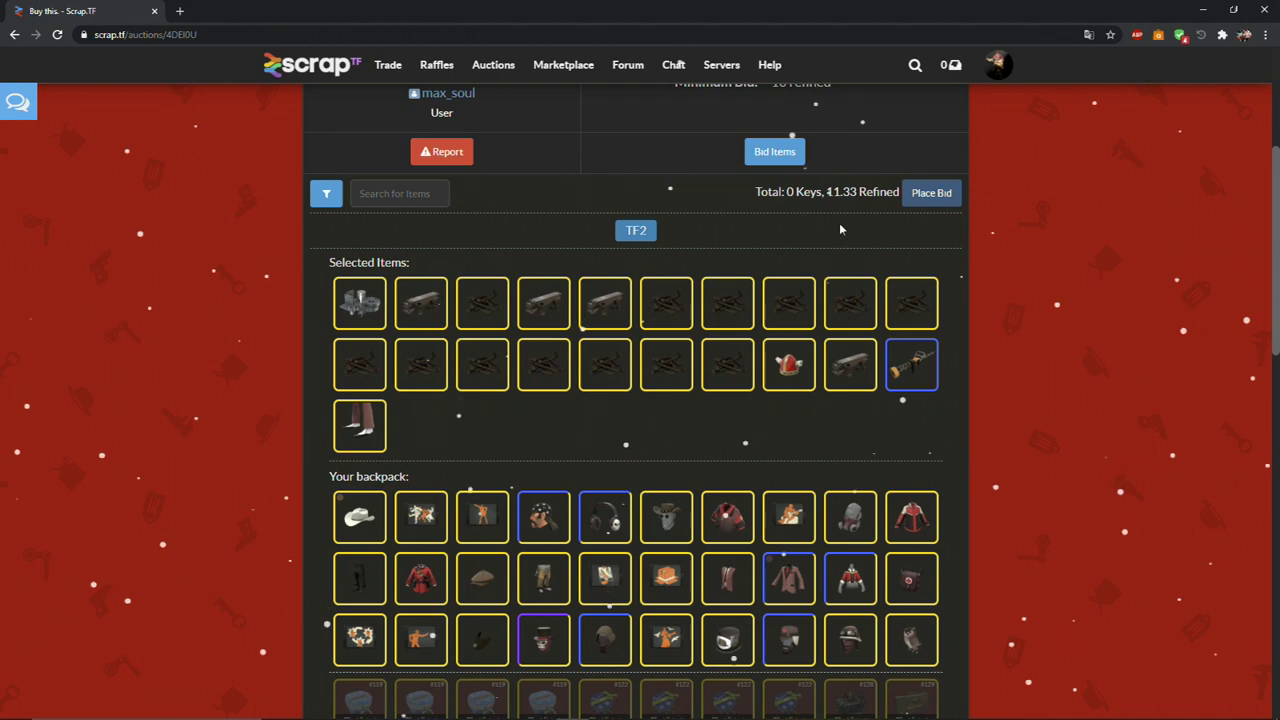
left_click(360, 318)
scroll(360, 318, "up", 2)
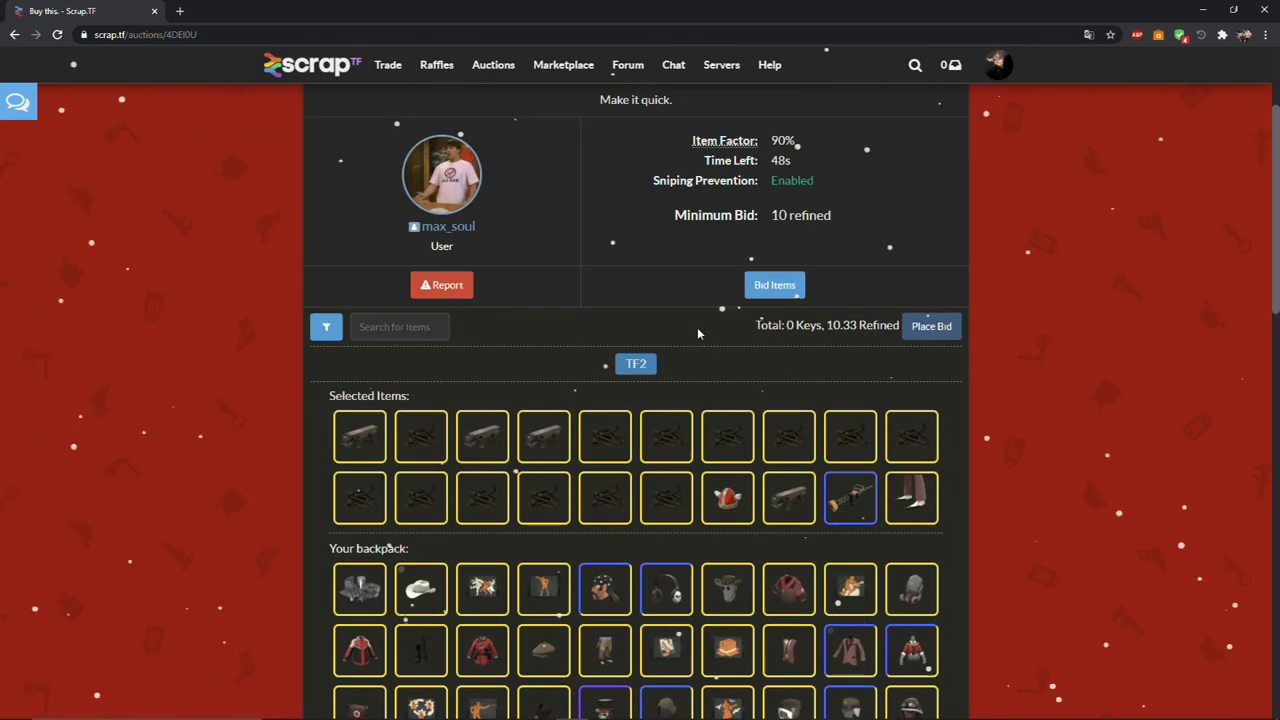
left_click(709, 437)
left_click(709, 437)
left_click(709, 437)
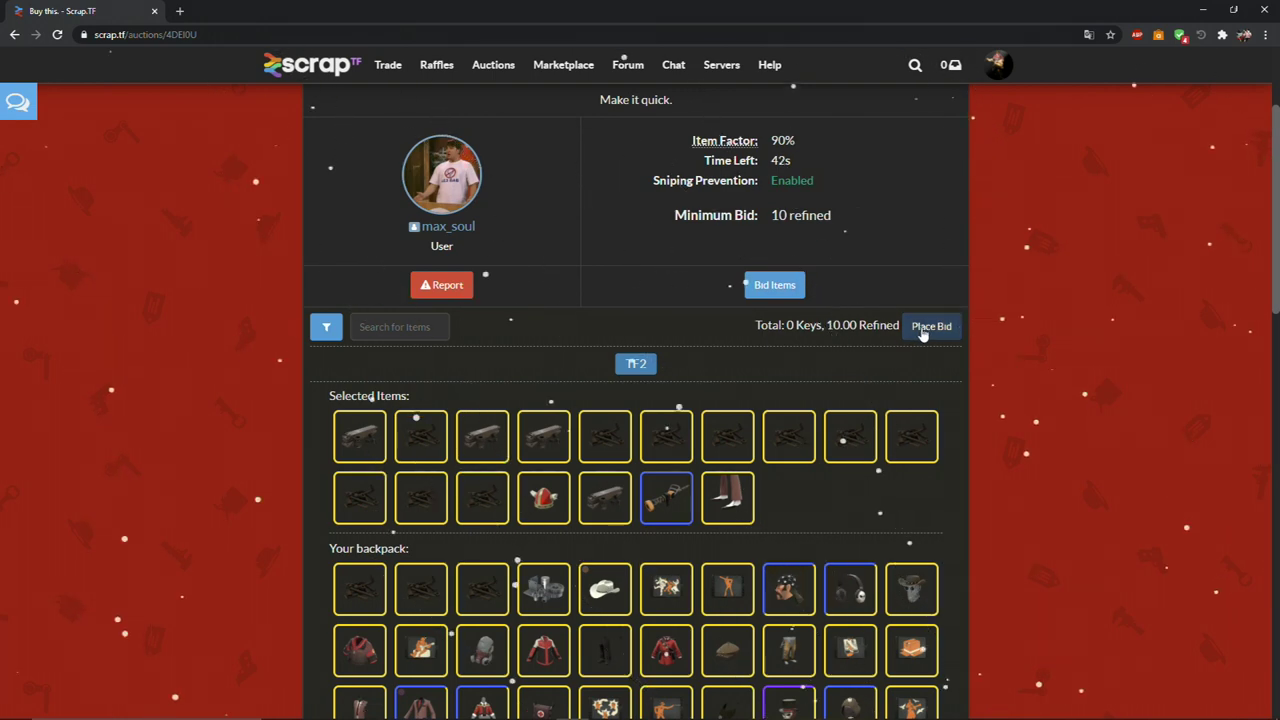
- Remove every selected item so the bid is empty again at 0.00 refined
scroll(640, 400, "down", 1)
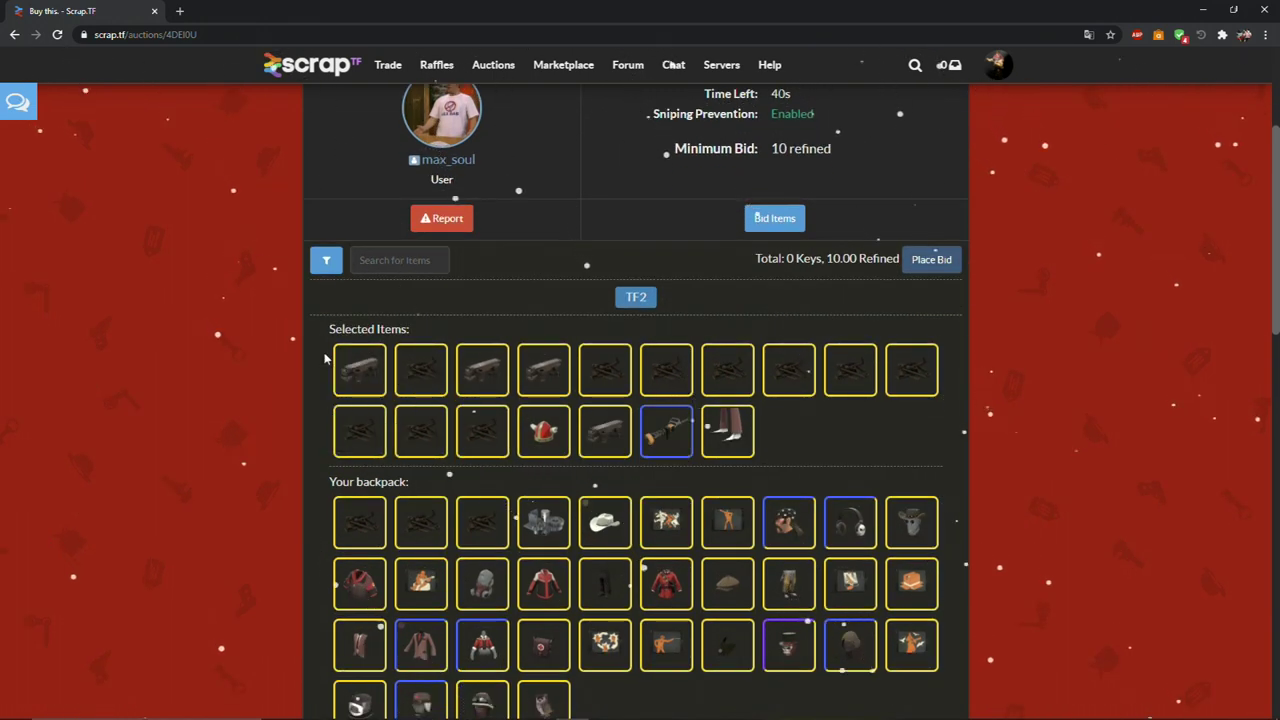
left_click(355, 369)
left_click(355, 369)
double_click(355, 368)
double_click(355, 368)
double_click(355, 368)
double_click(354, 367)
double_click(354, 367)
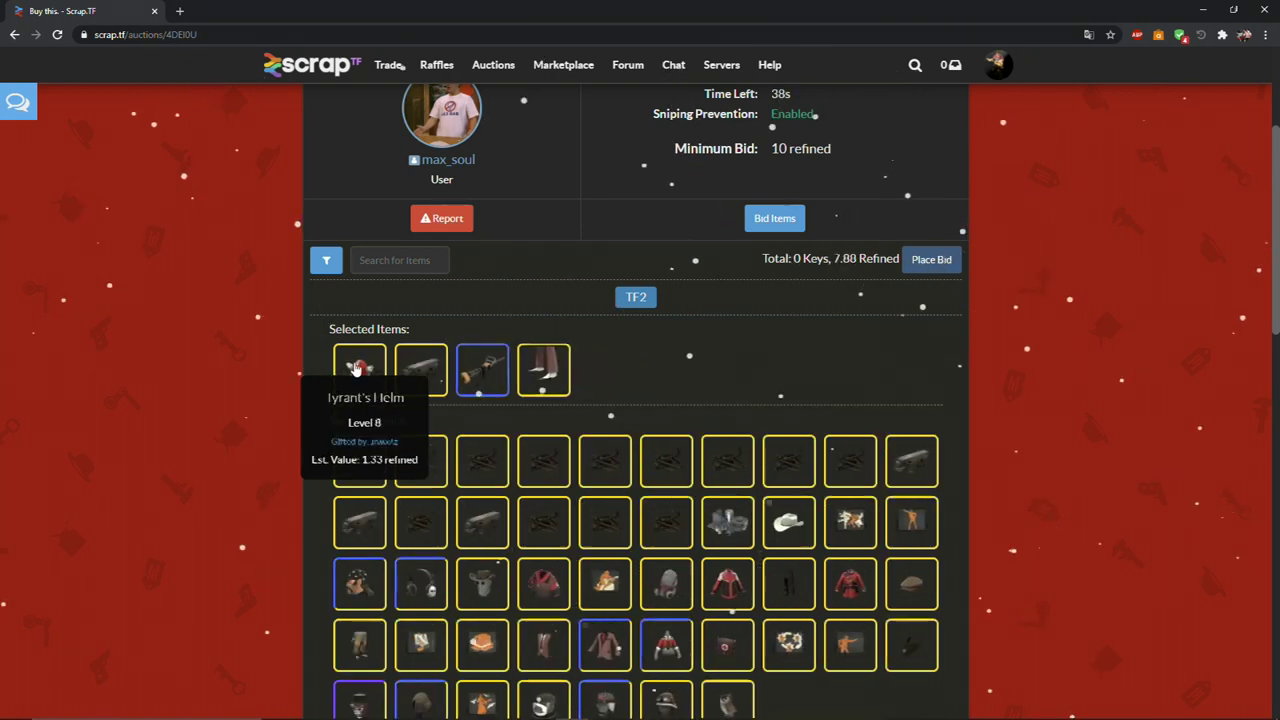
triple_click(353, 365)
left_click(353, 365)
scroll(340, 350, "up", 3)
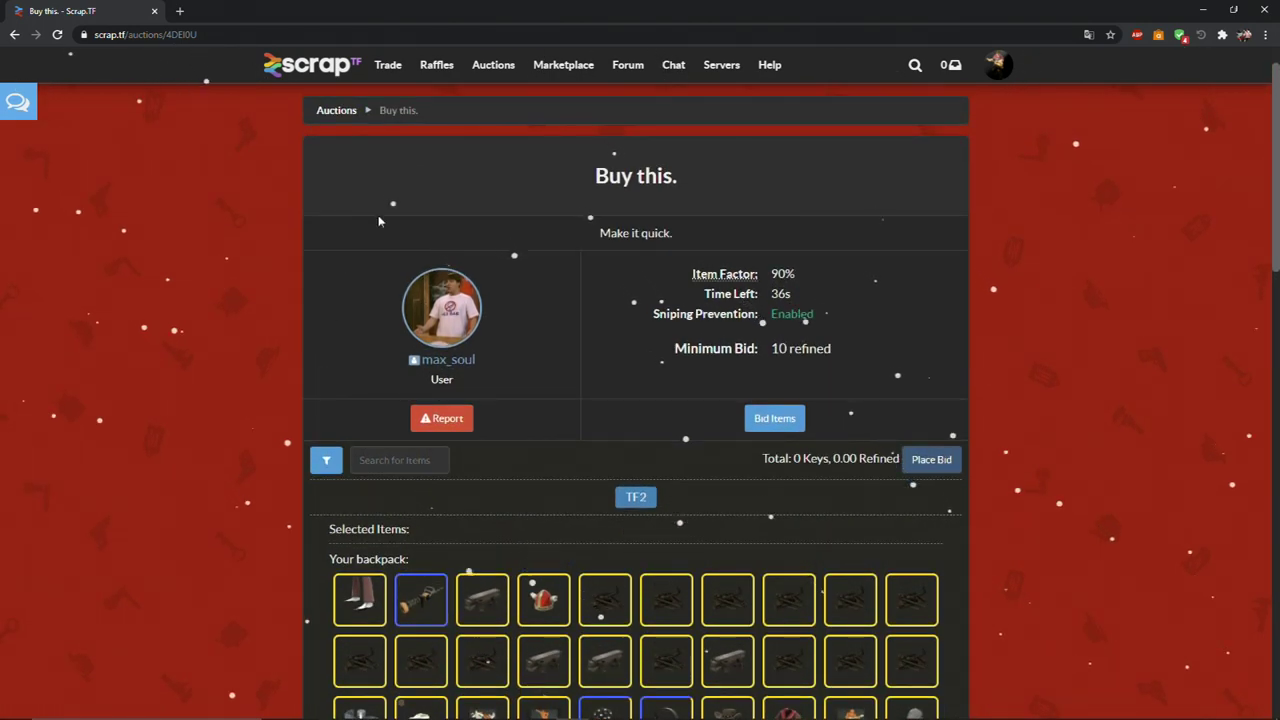
- Open the Create Auction form from the Auctions menu and look over it
mouse_move(437, 73)
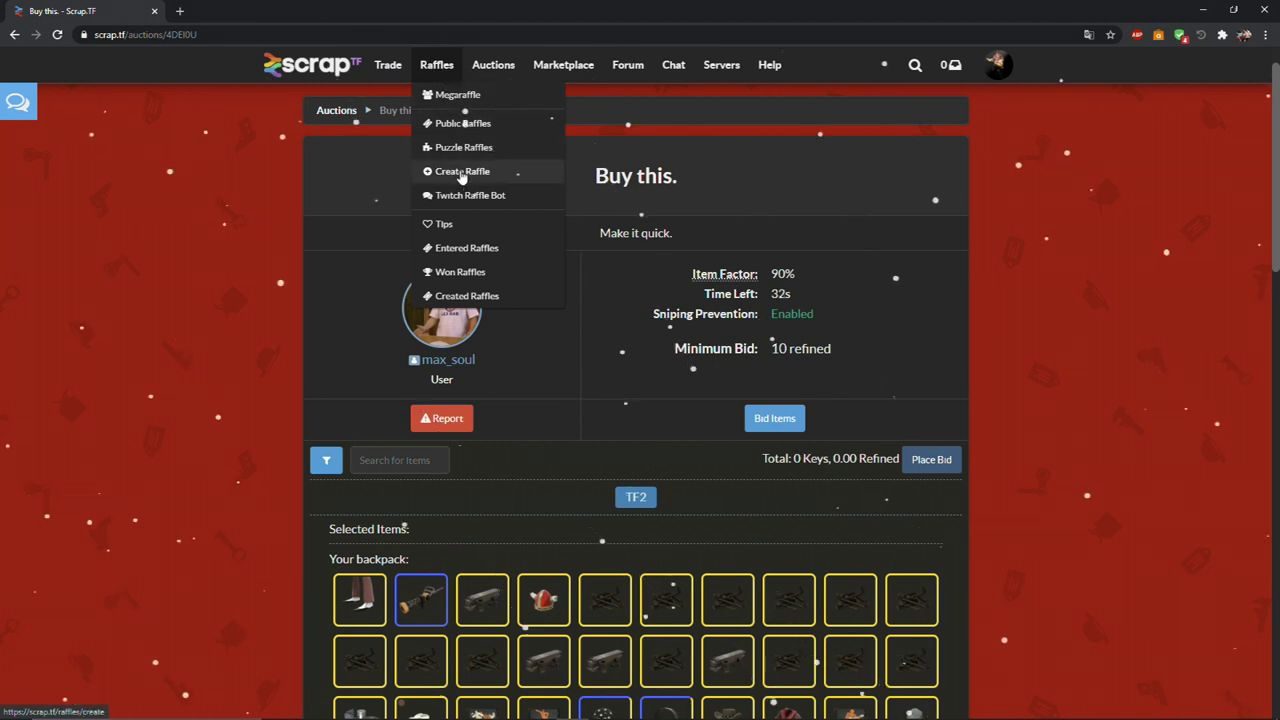
mouse_move(493, 66)
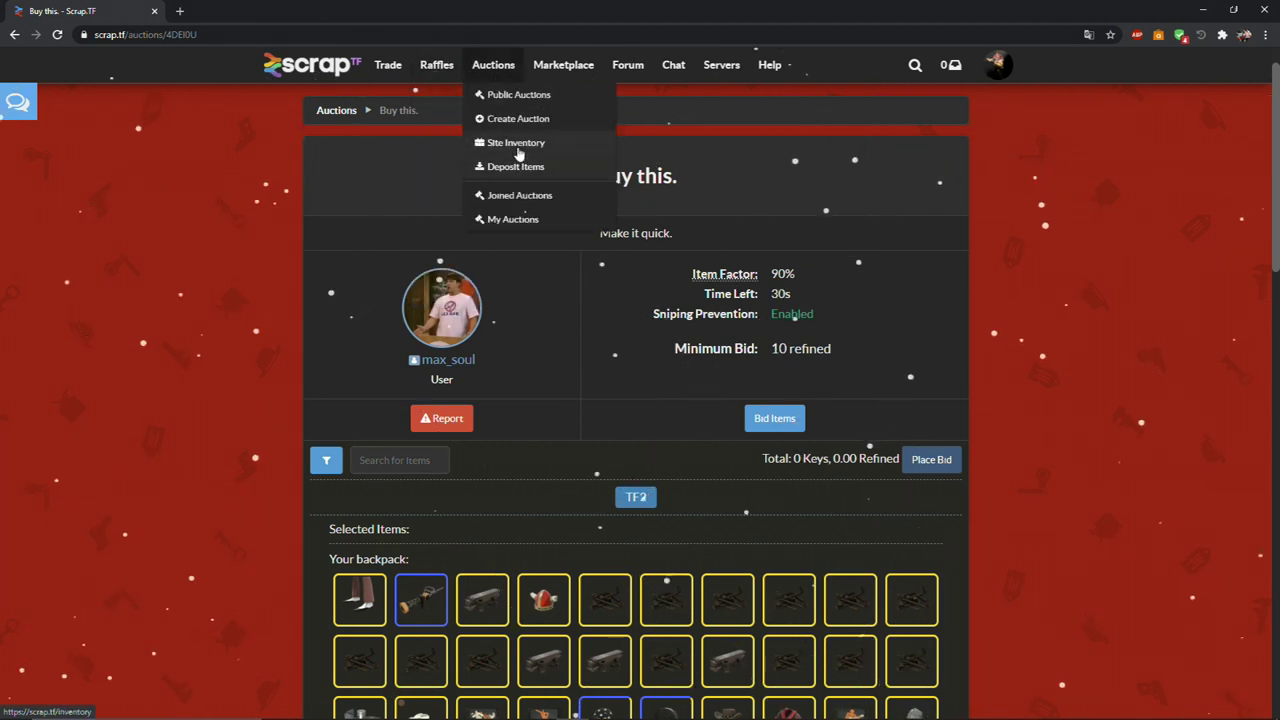
left_click(518, 119)
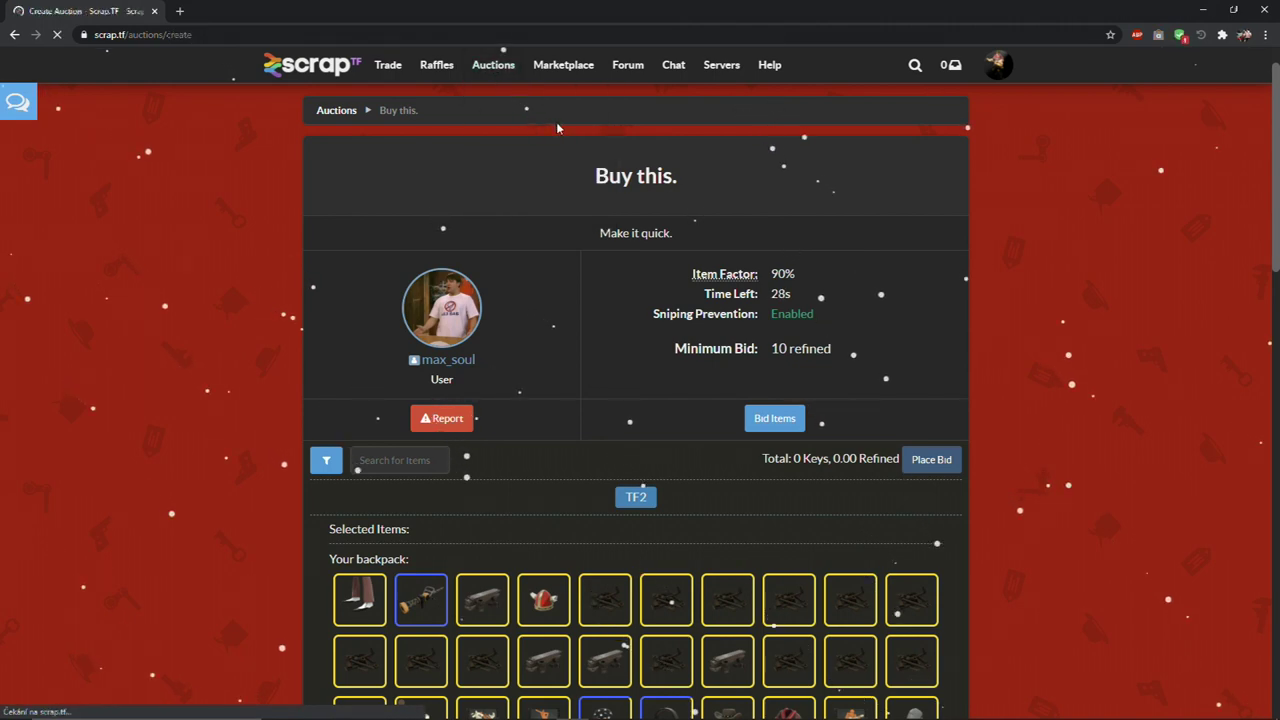
scroll(645, 194, "down", 2)
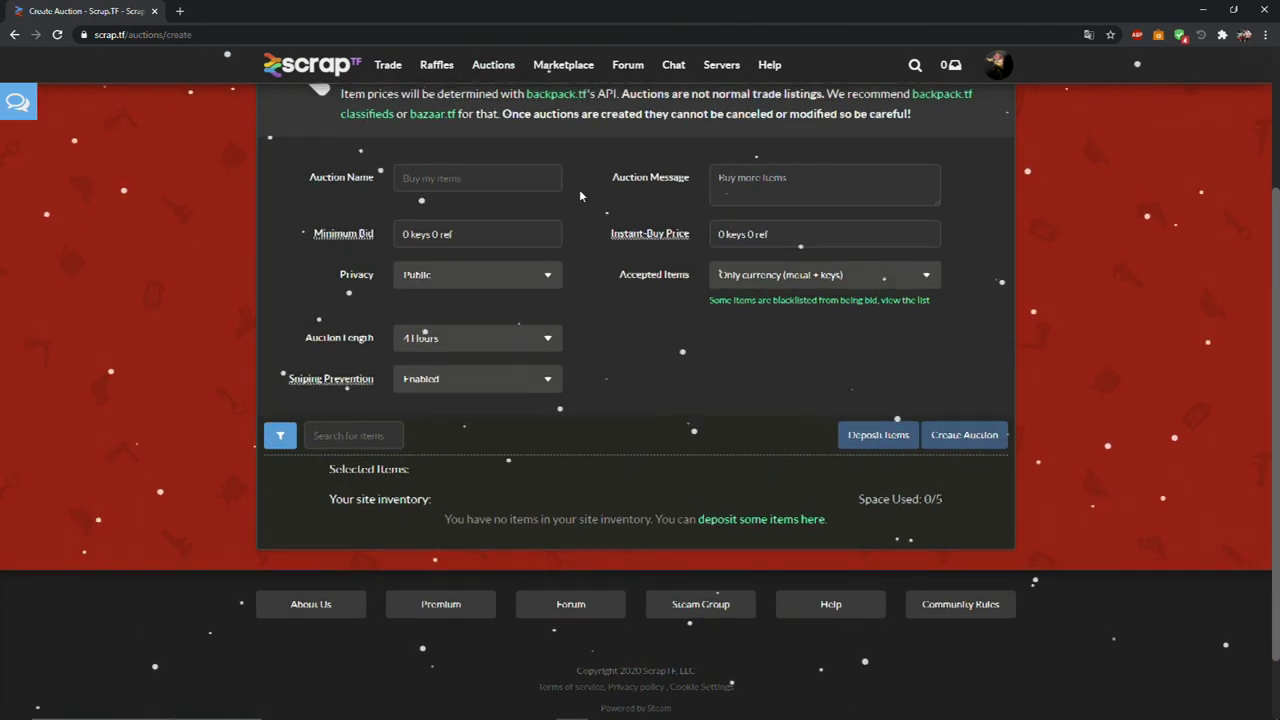
scroll(600, 200, "up", 1)
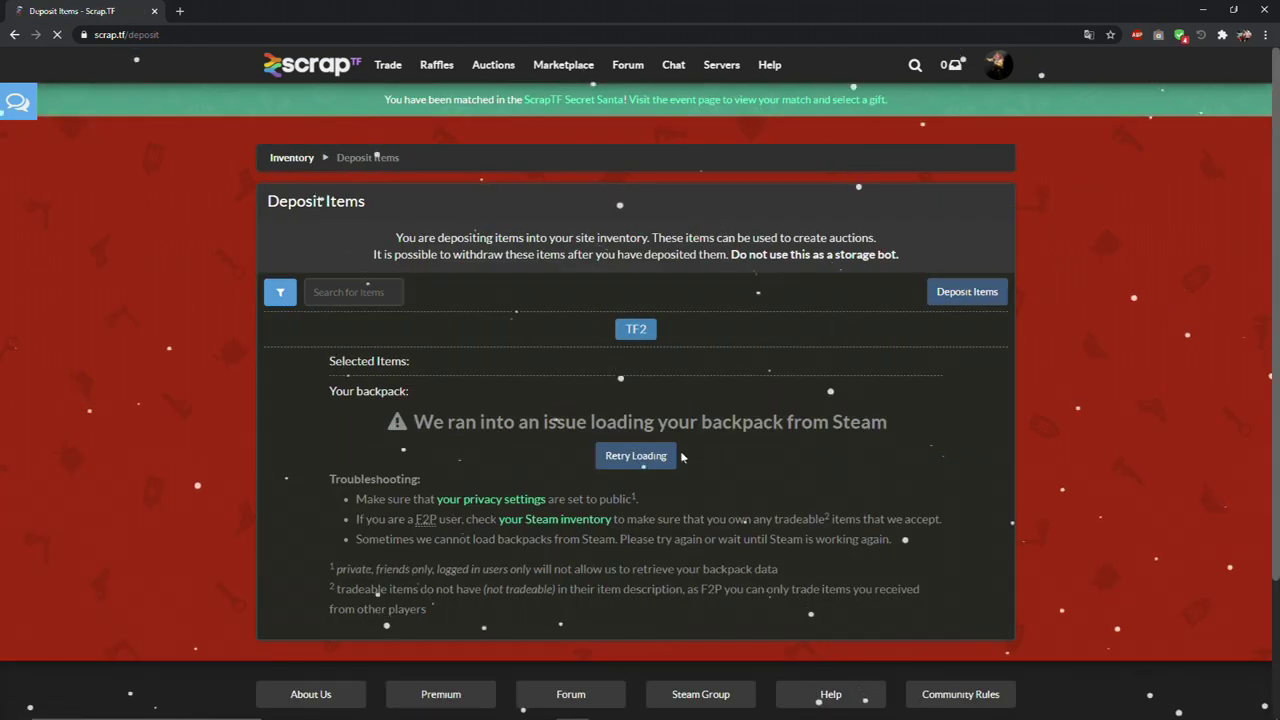
- Reload the backpack and pick two Basic Batsaber Kits for deposit
left_click(634, 452)
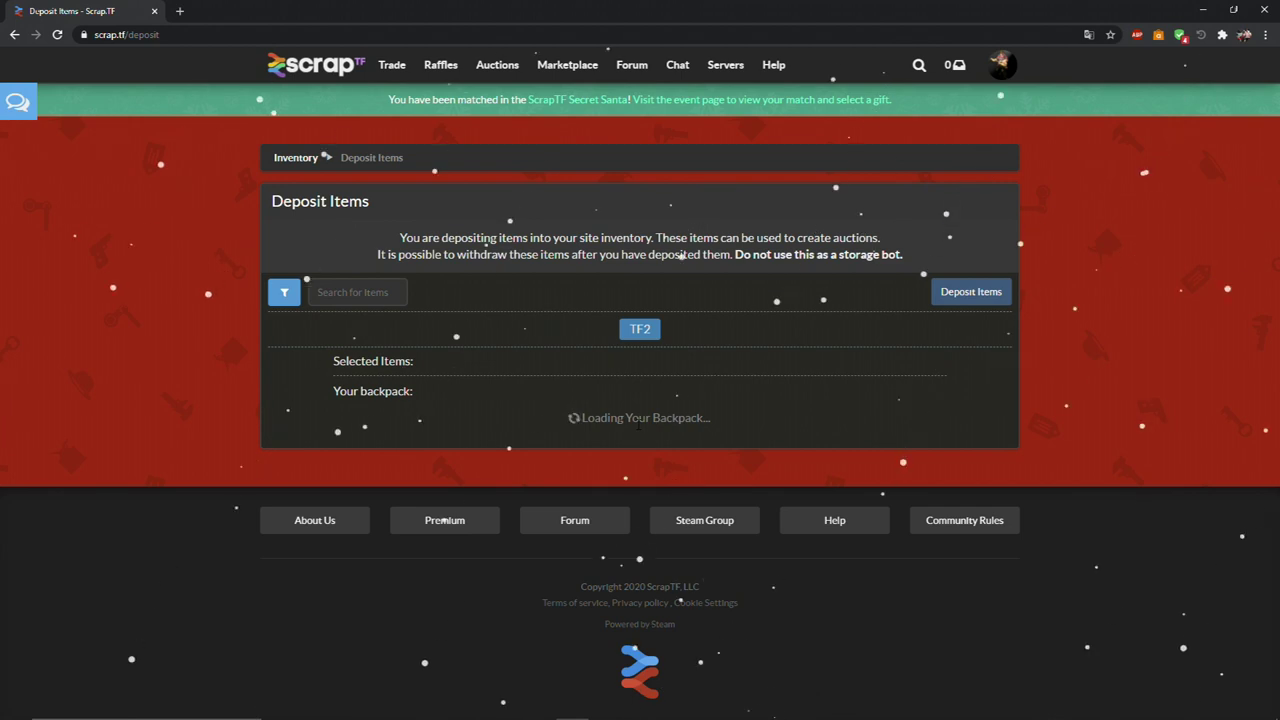
scroll(640, 430, "down", 1)
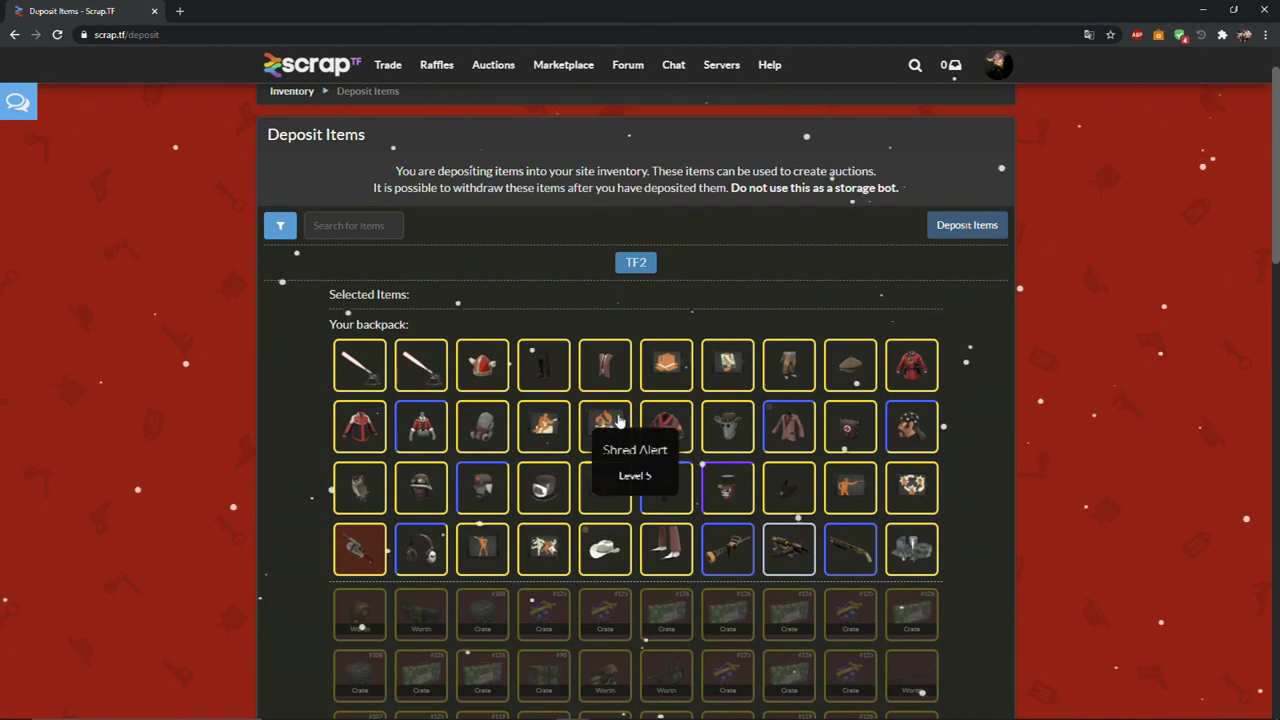
left_click(358, 366)
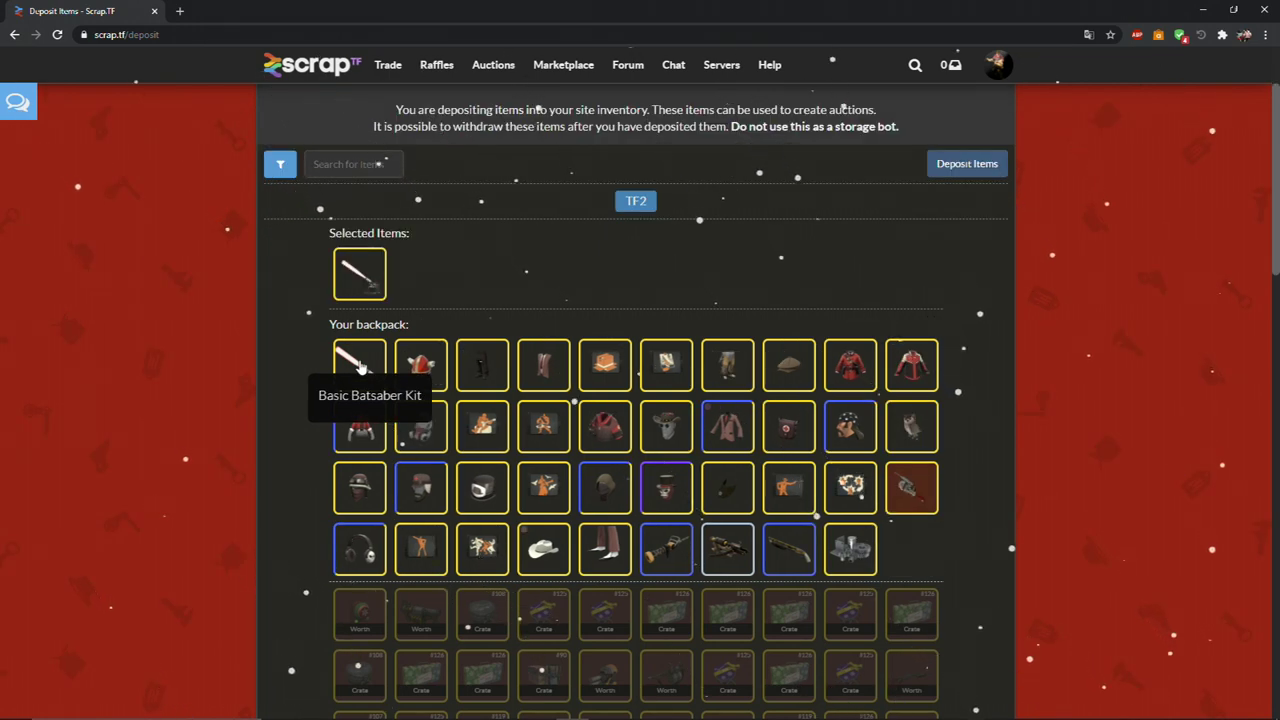
left_click(358, 366)
- Open the Site Inventory page from the Auctions menu
scroll(456, 351, "up", 2)
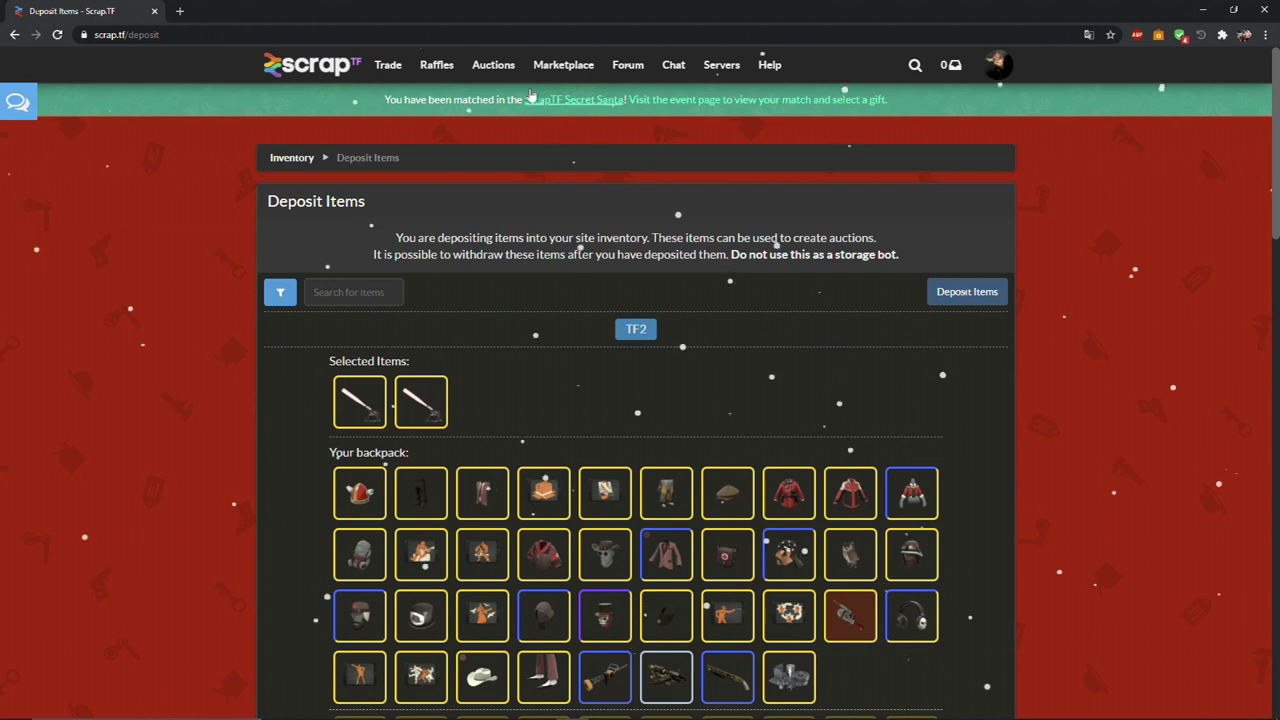
mouse_move(493, 66)
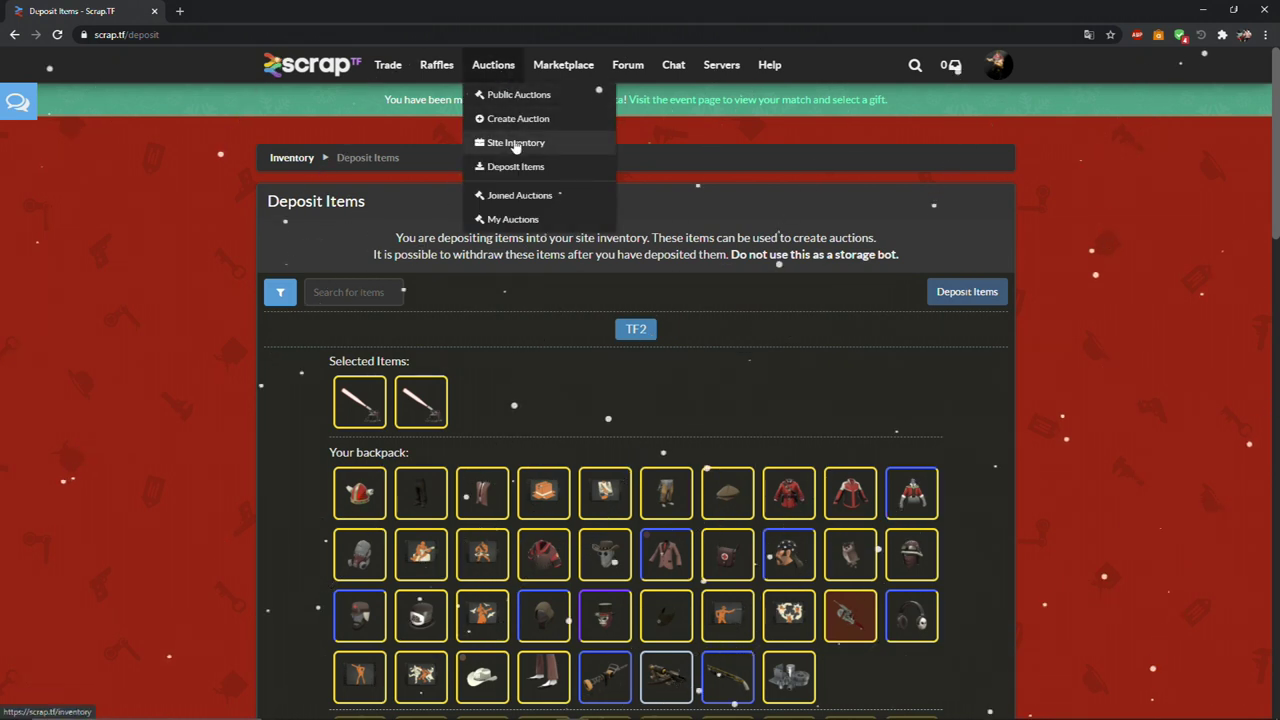
left_click(517, 143)
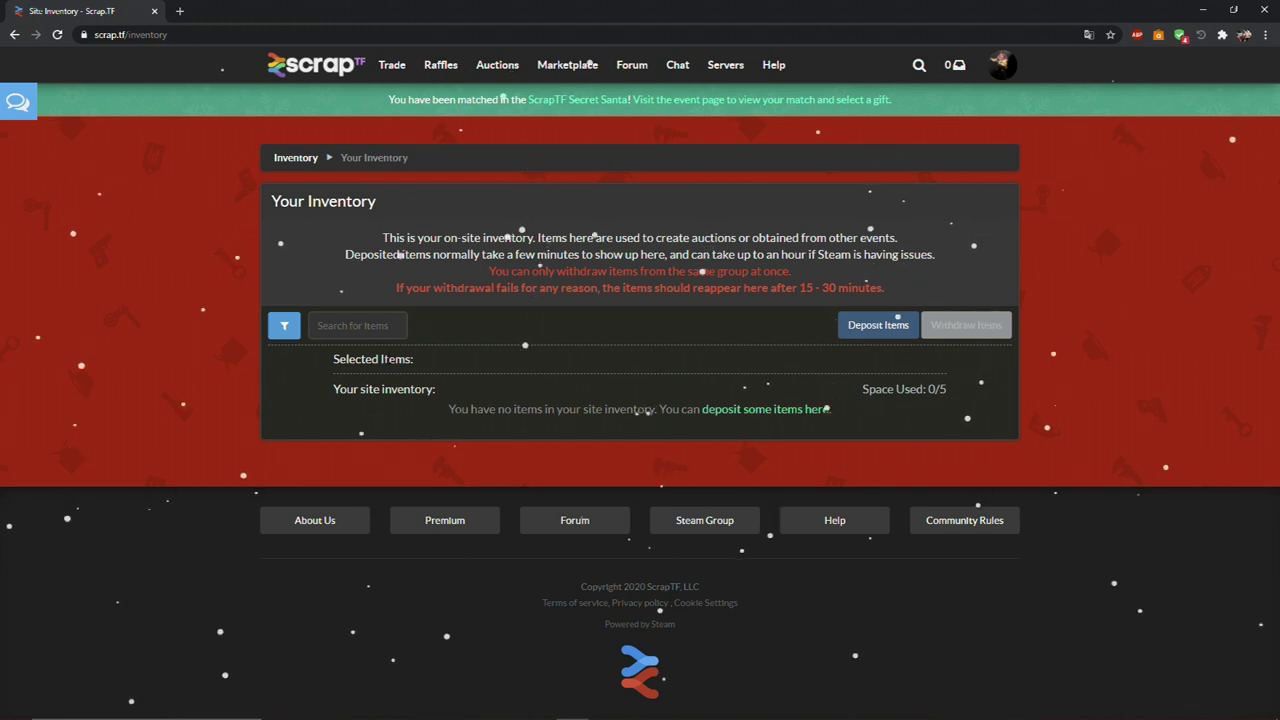
mouse_move(505, 72)
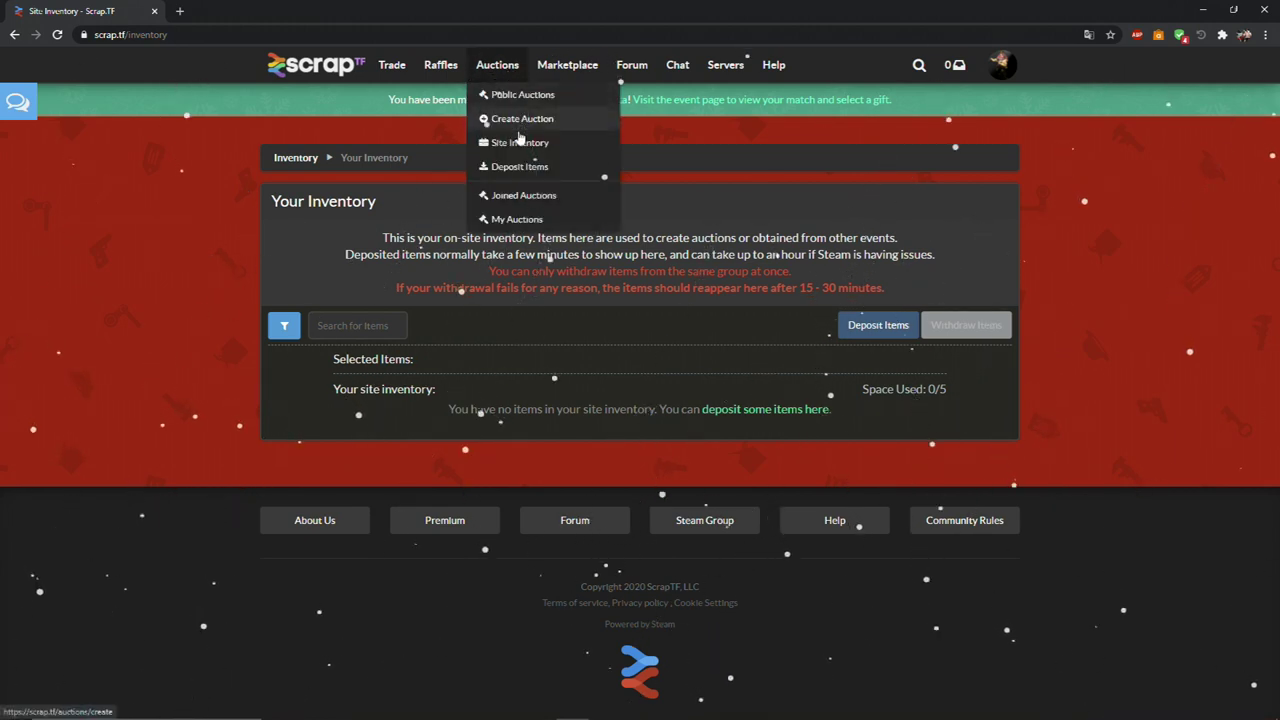
left_click(522, 119)
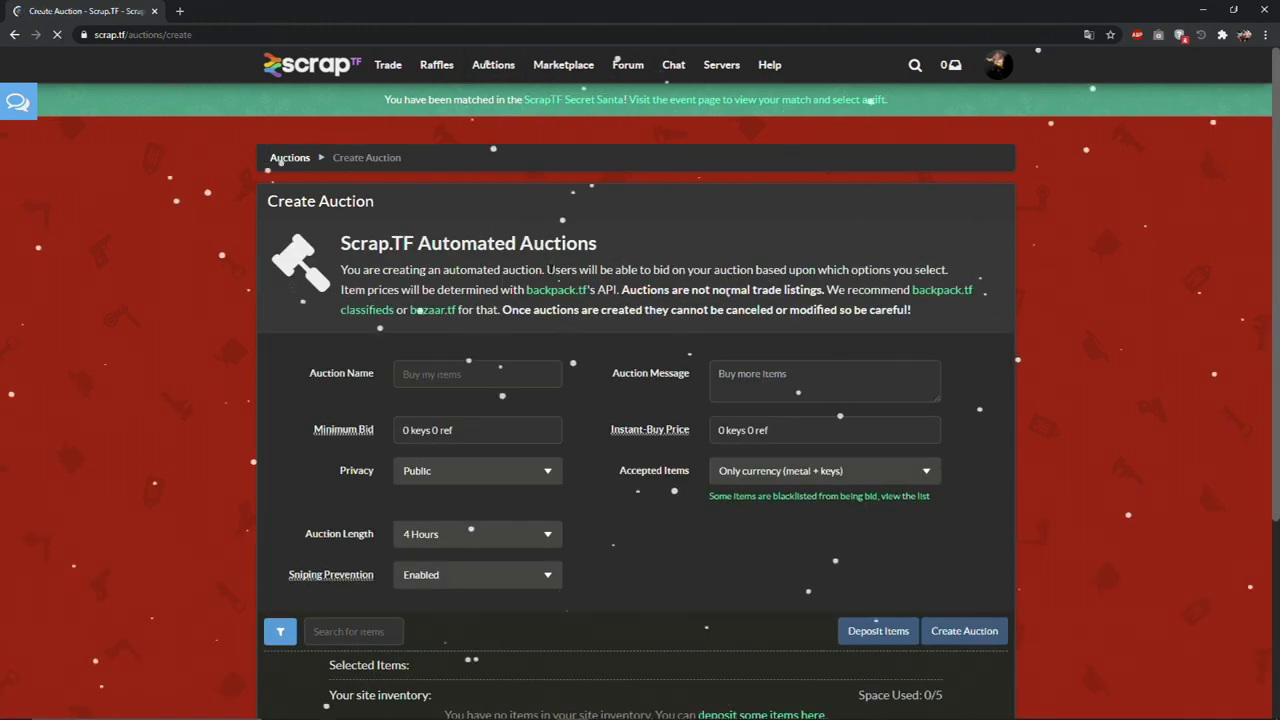
scroll(503, 624, "down", 1)
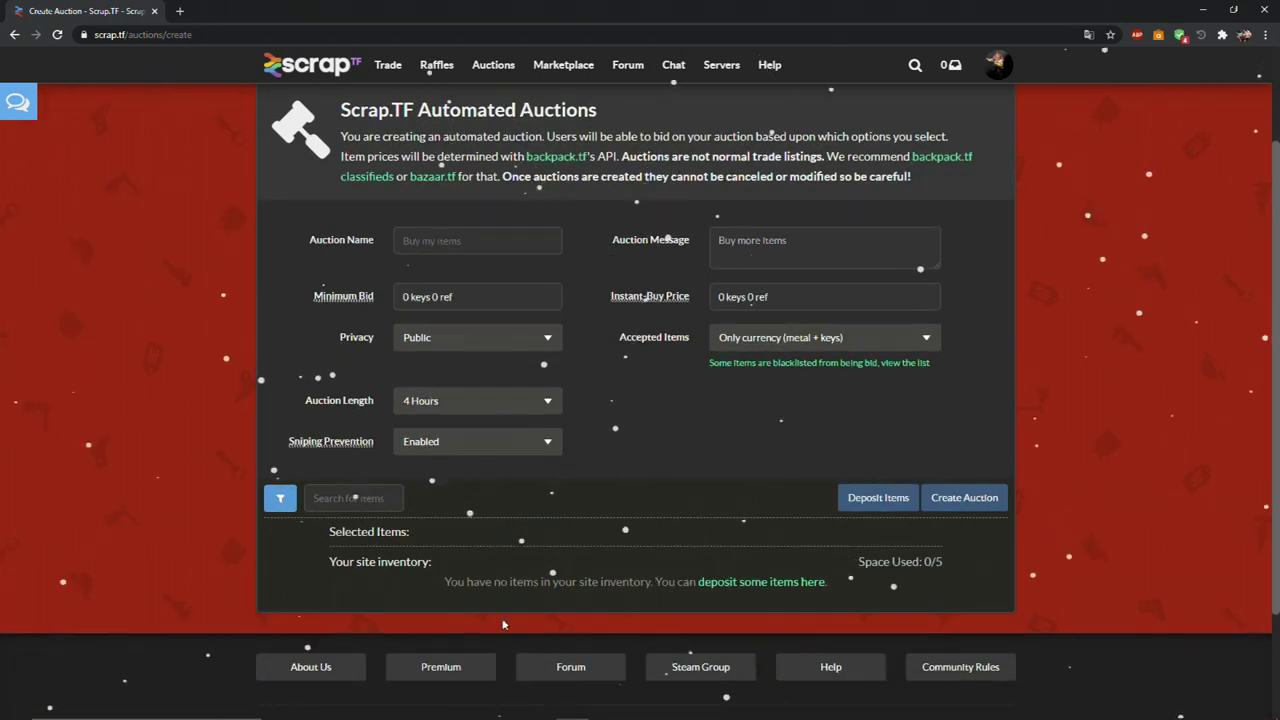
scroll(465, 559, "up", 1)
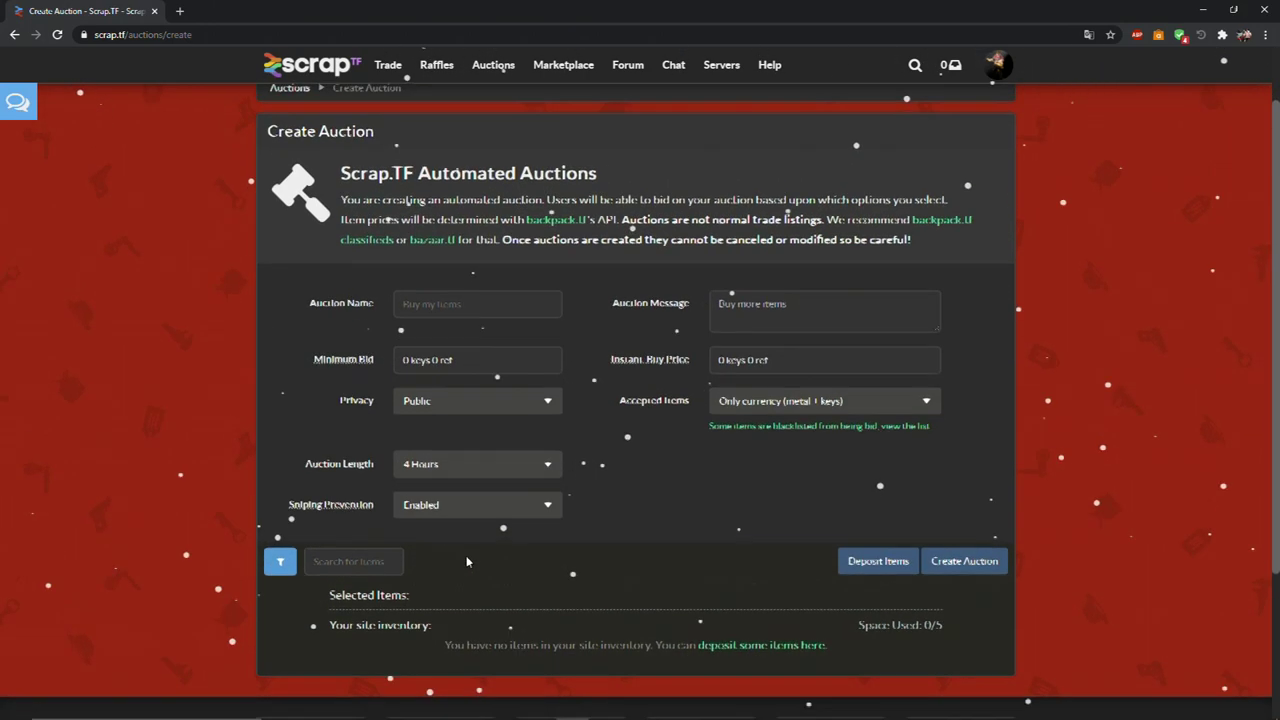
left_click(469, 306)
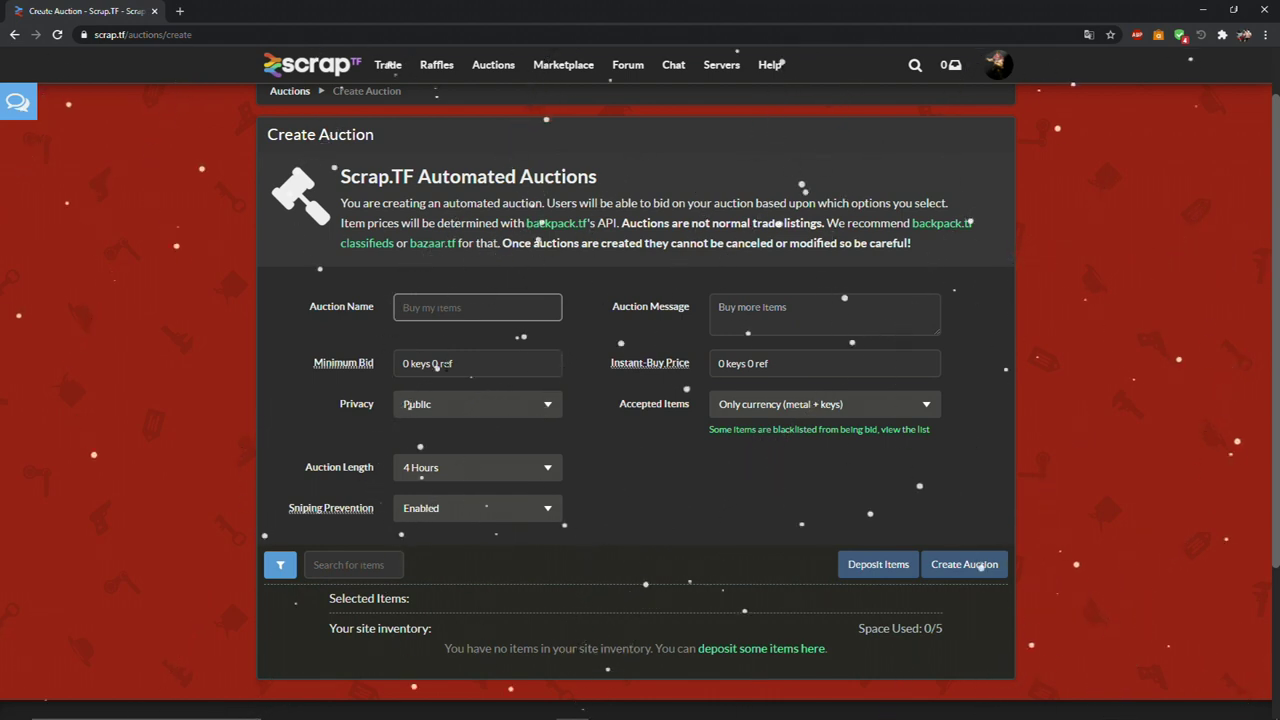
left_click(180, 11)
- Load your backpack.tf profile page in a new tab and browse the backpack
type("backpa")
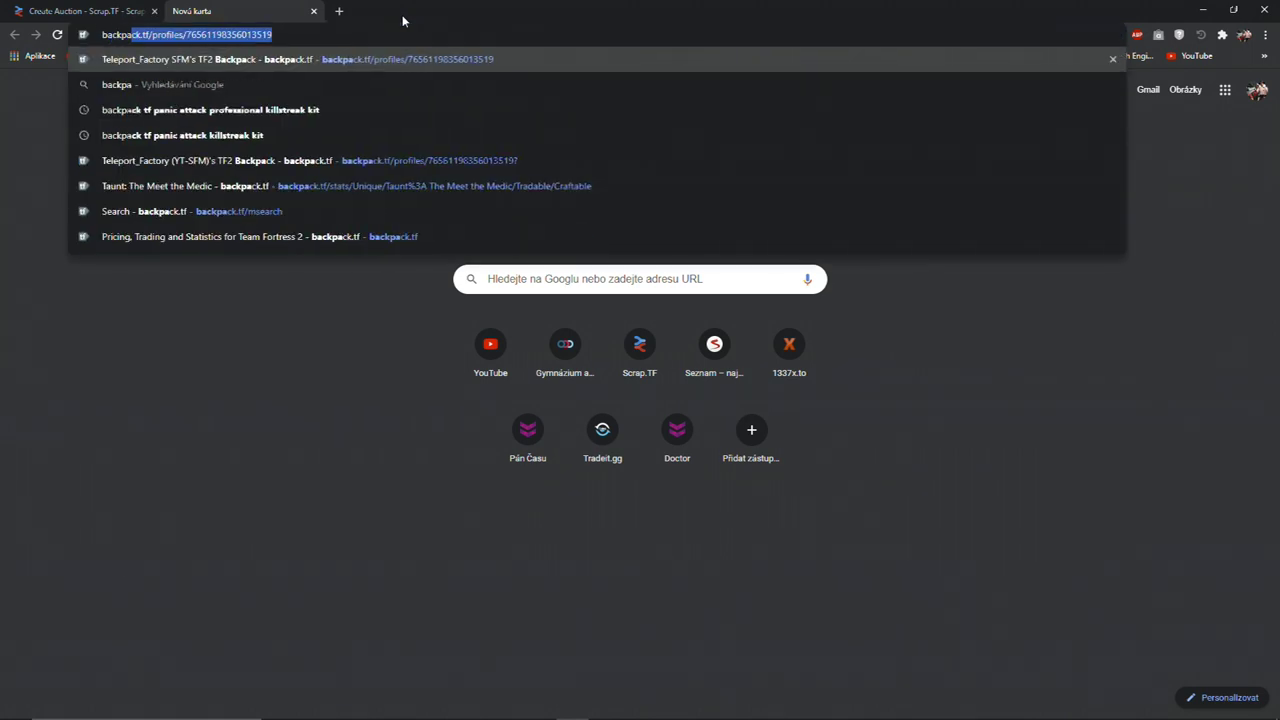
key("Return")
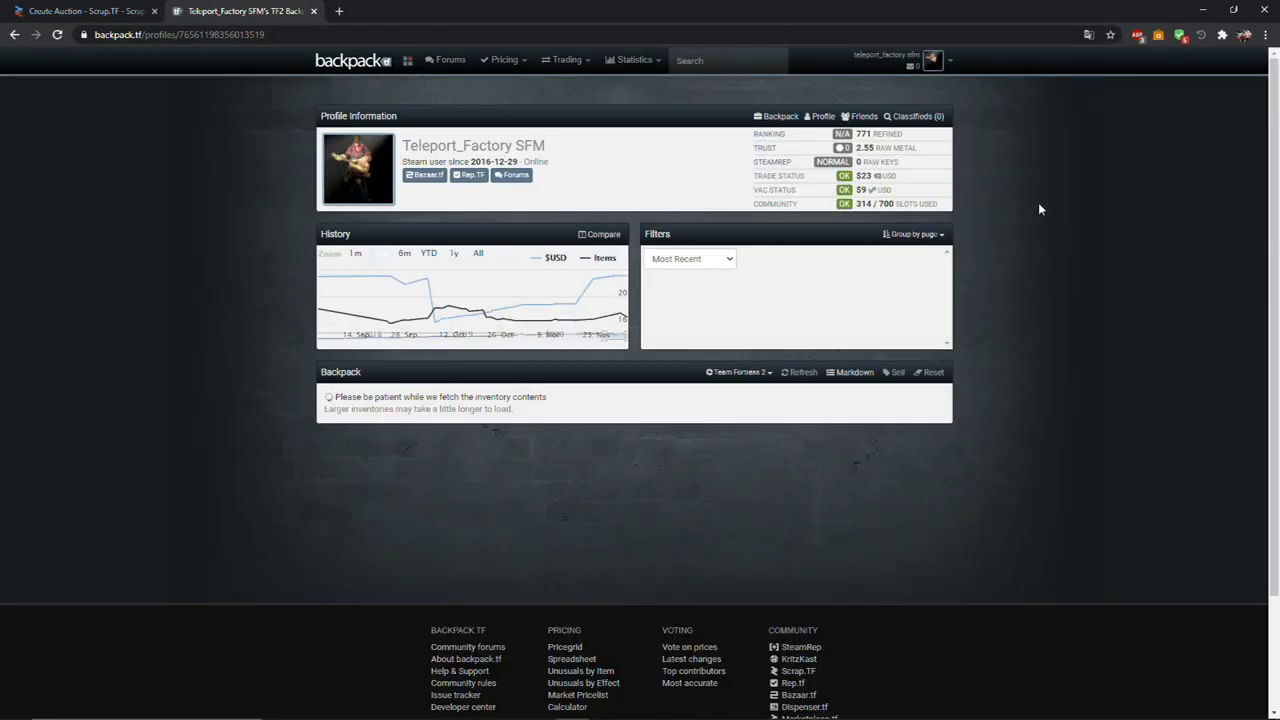
scroll(1039, 209, "down", 2)
scroll(1039, 207, "down", 10)
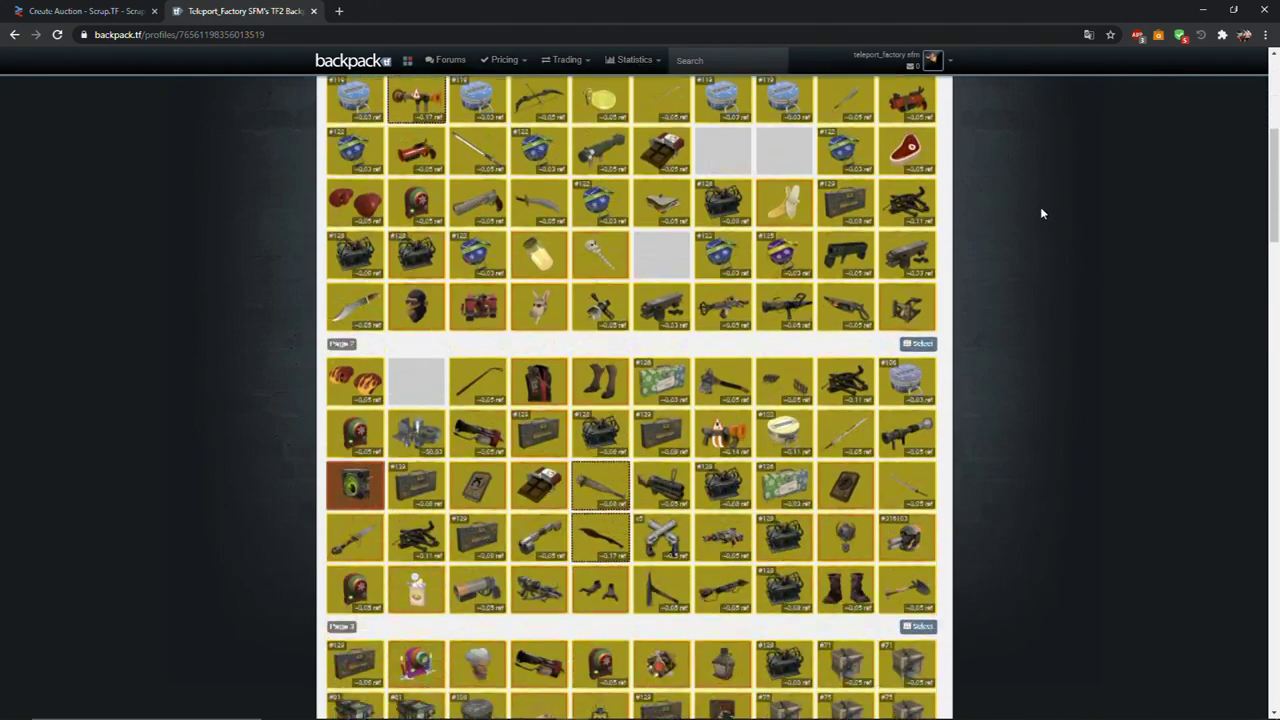
scroll(1004, 235, "down", 2)
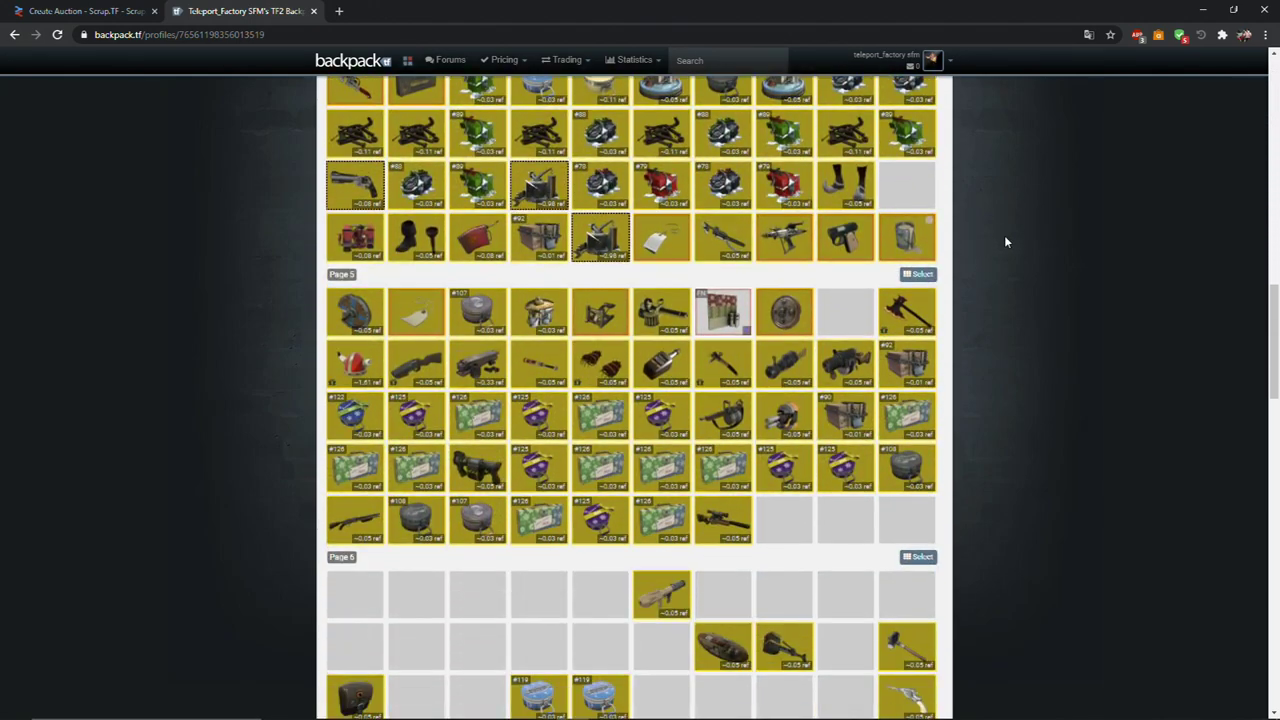
scroll(1001, 283, "up", 1)
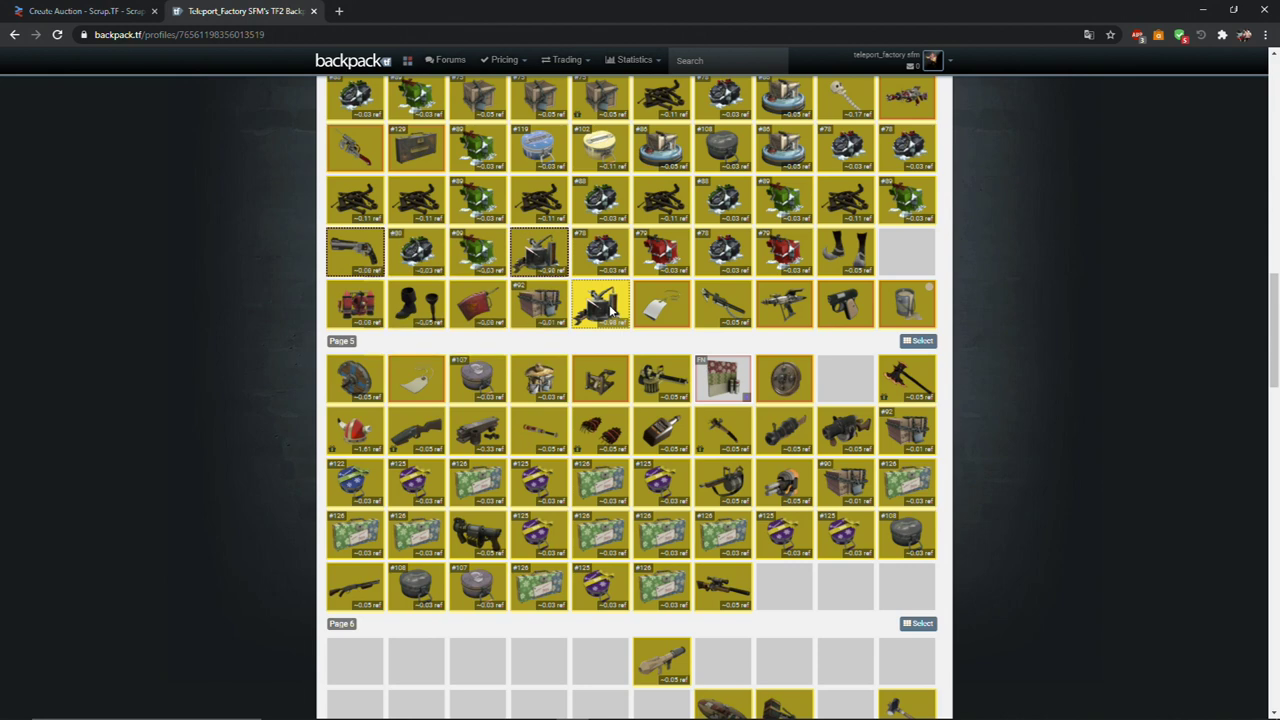
- Open the Non-Craftable Killstreak Batsaber Kit's stats page and review its classifieds at 0.91 and 1 ref
left_click(605, 304)
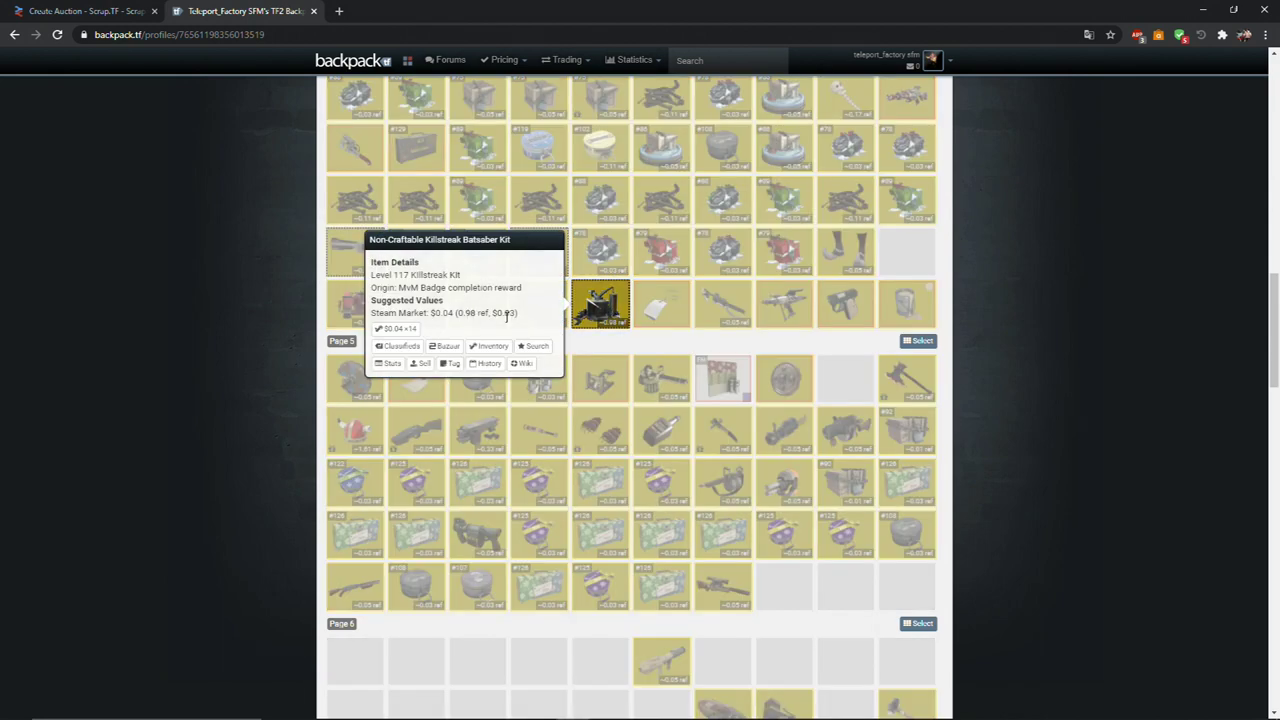
left_click(388, 365)
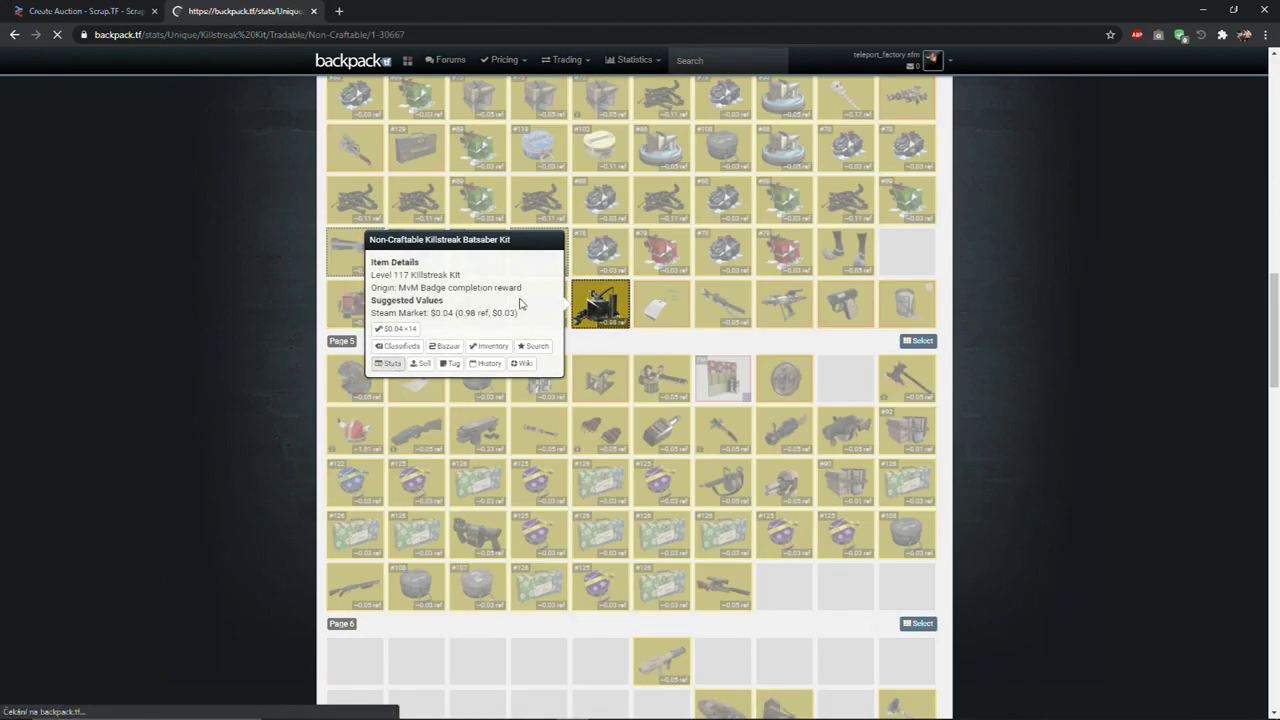
scroll(515, 305, "down", 1)
scroll(512, 315, "down", 5)
scroll(530, 320, "up", 1)
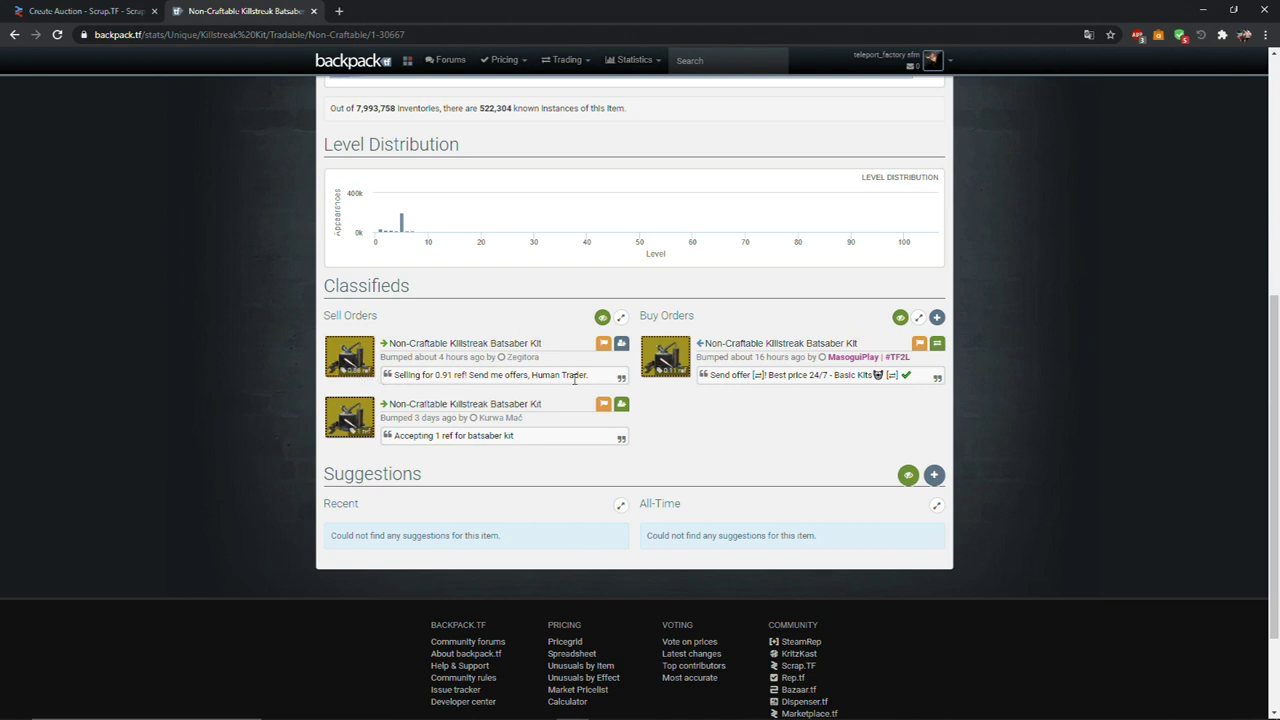
- Close the backpack.tf tab, open the Incinerator, and try salvaging from the ScrapTrap bot
key("ctrl+w")
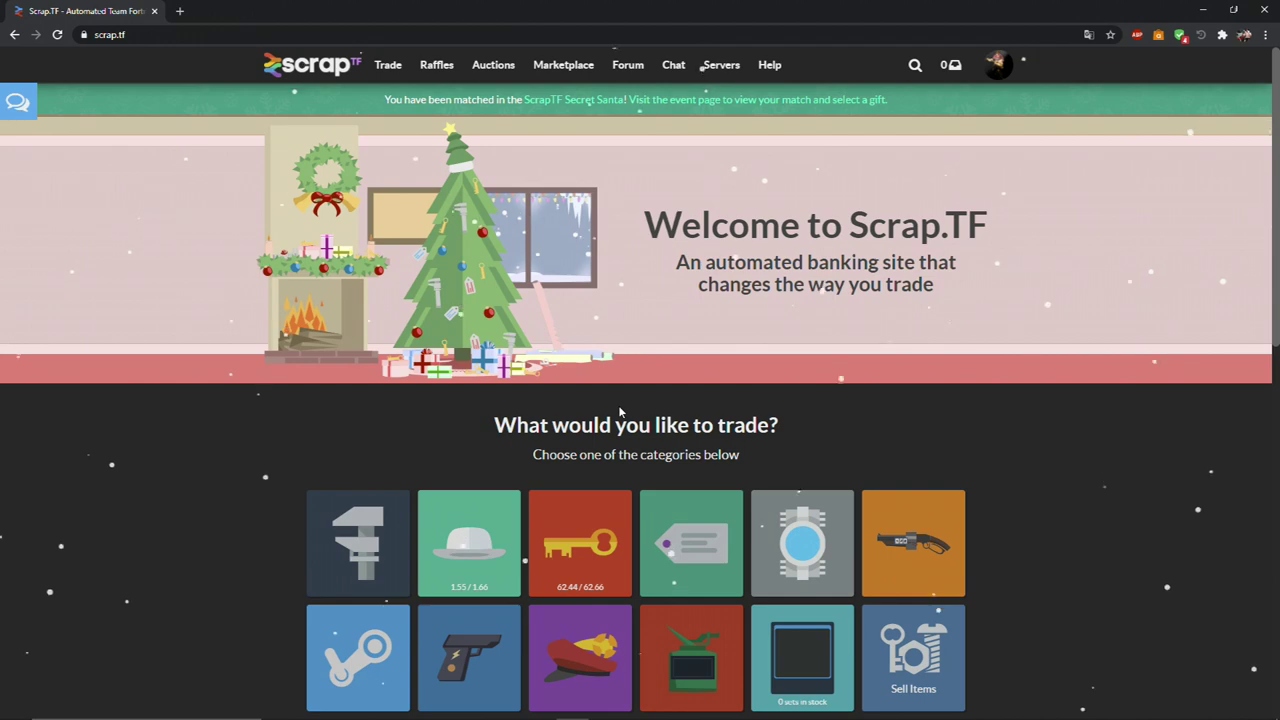
mouse_move(387, 72)
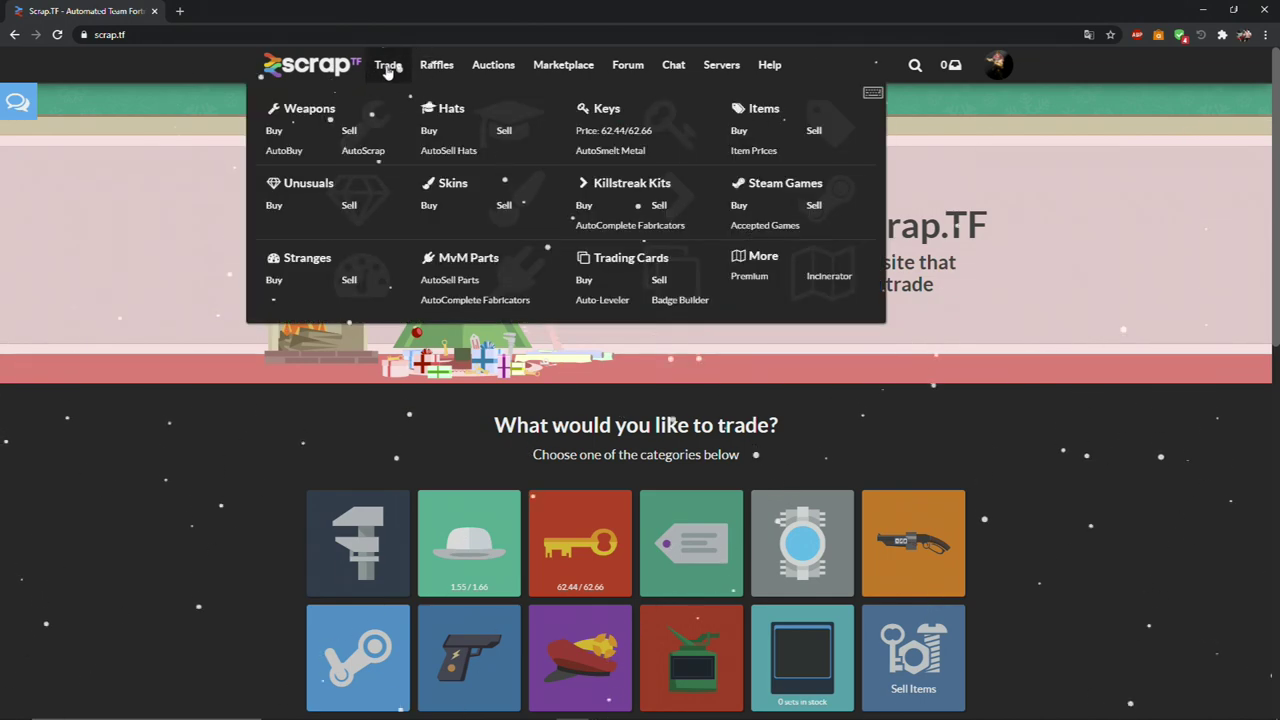
left_click(831, 277)
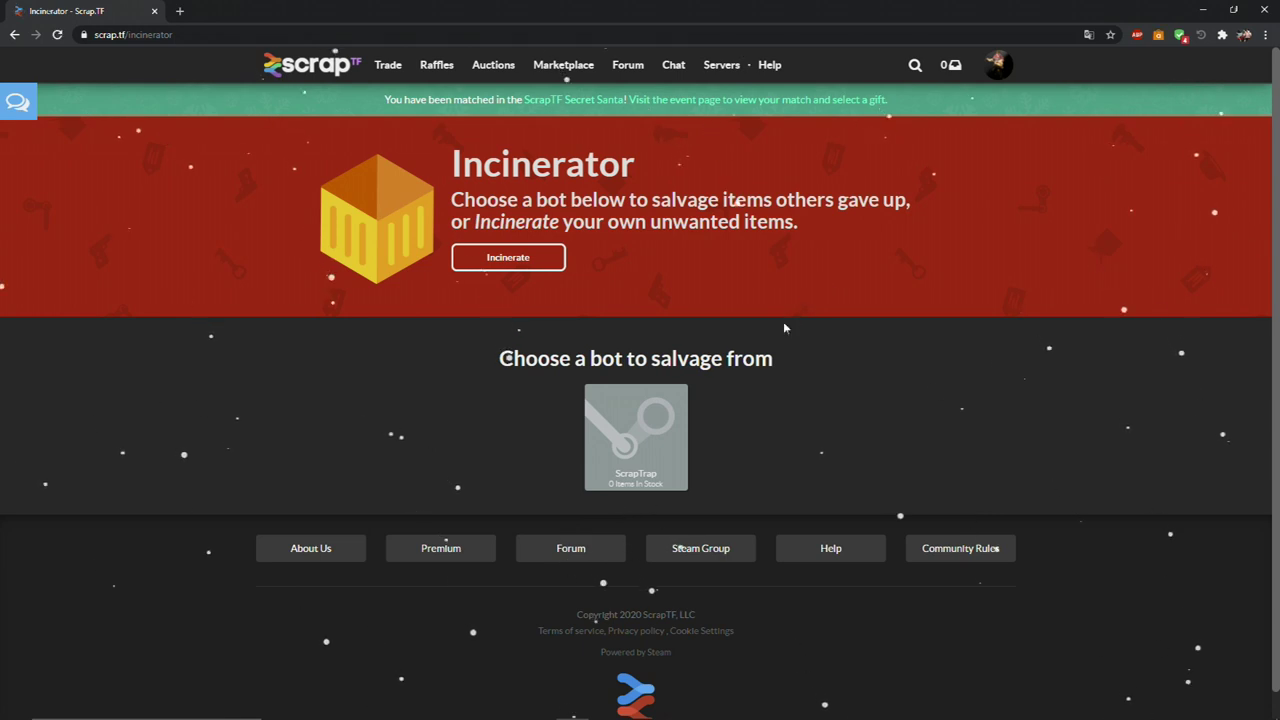
left_click(653, 461)
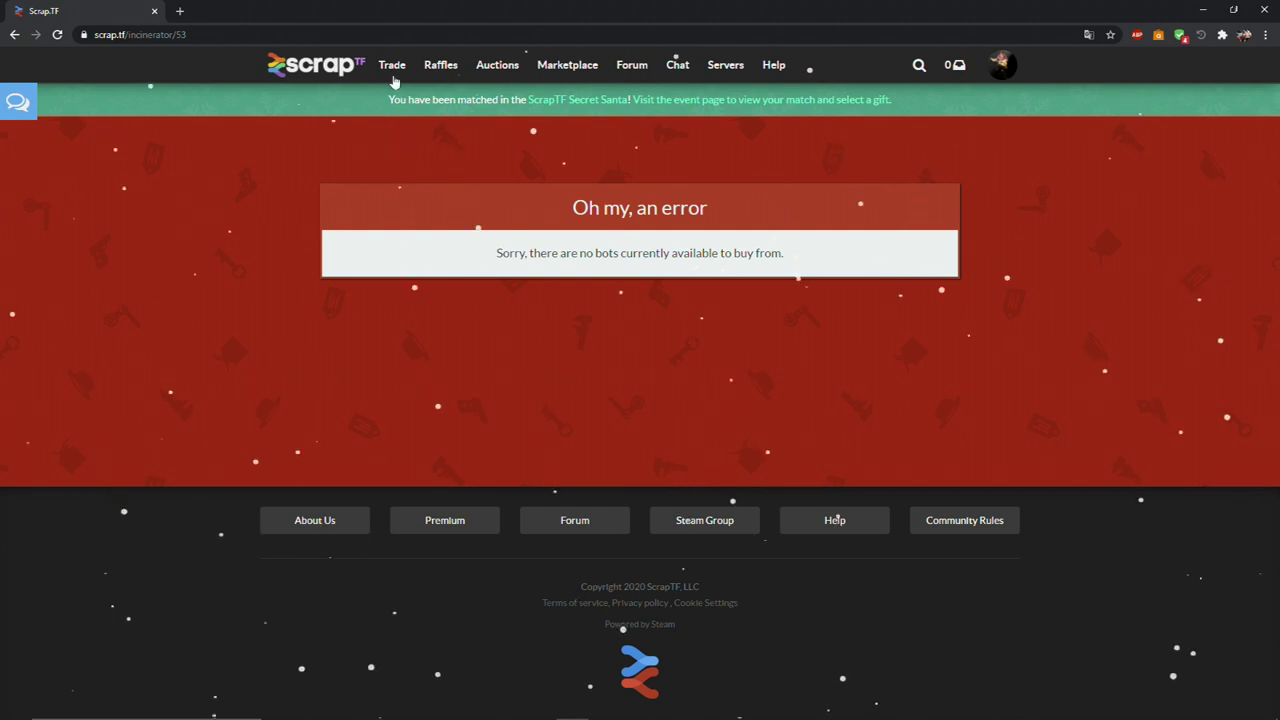
mouse_move(394, 75)
left_click(831, 277)
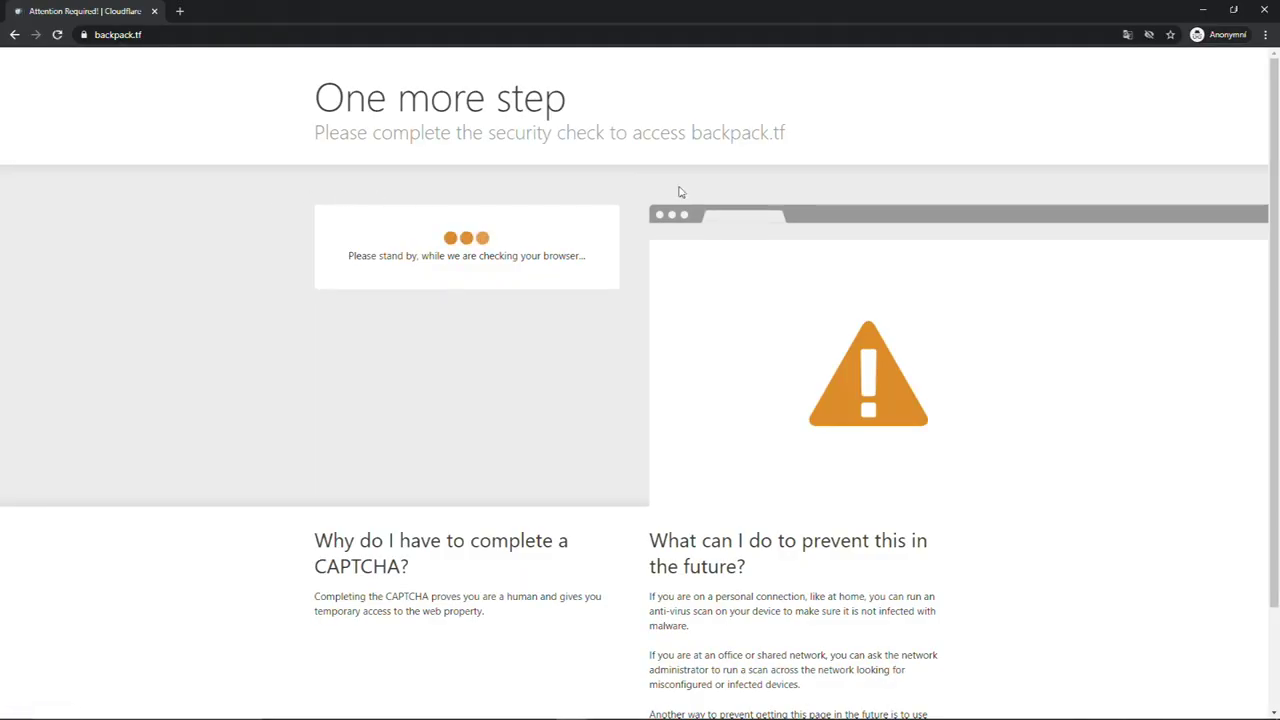
- Start the hCaptcha check and select the bicycle images on the first page
left_click(384, 259)
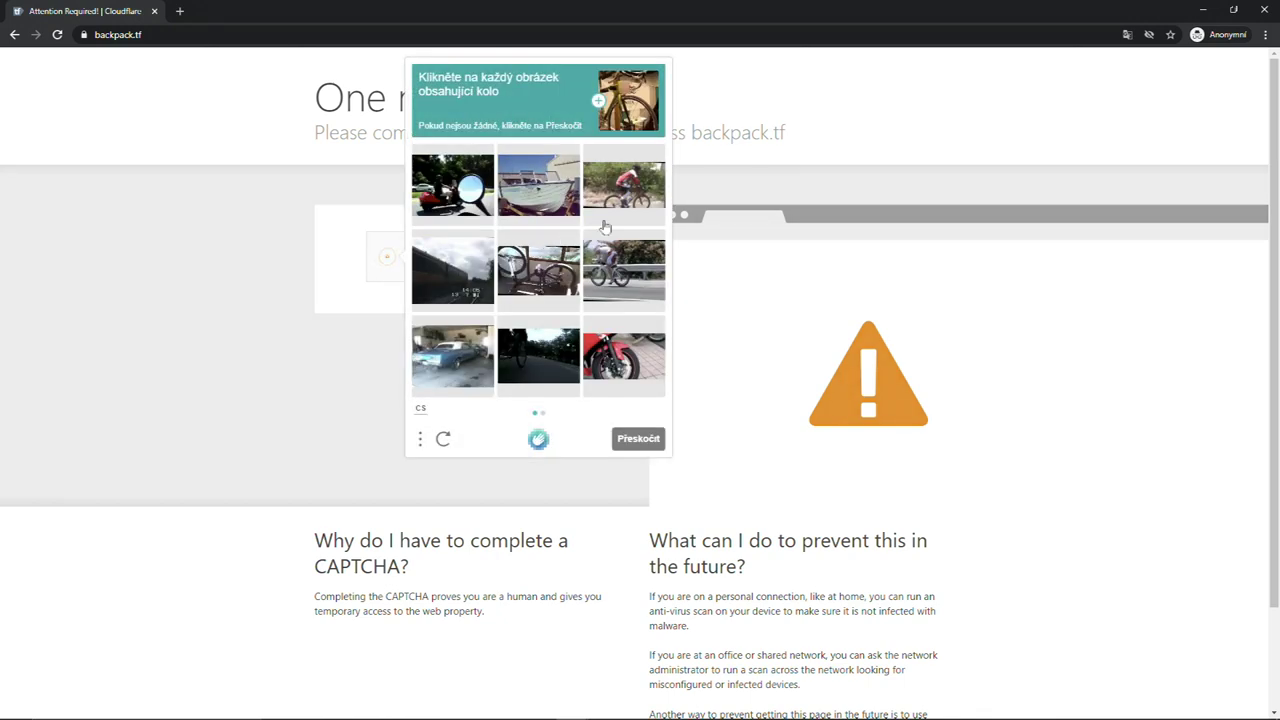
left_click(626, 196)
left_click(624, 262)
left_click(538, 280)
left_click(617, 355)
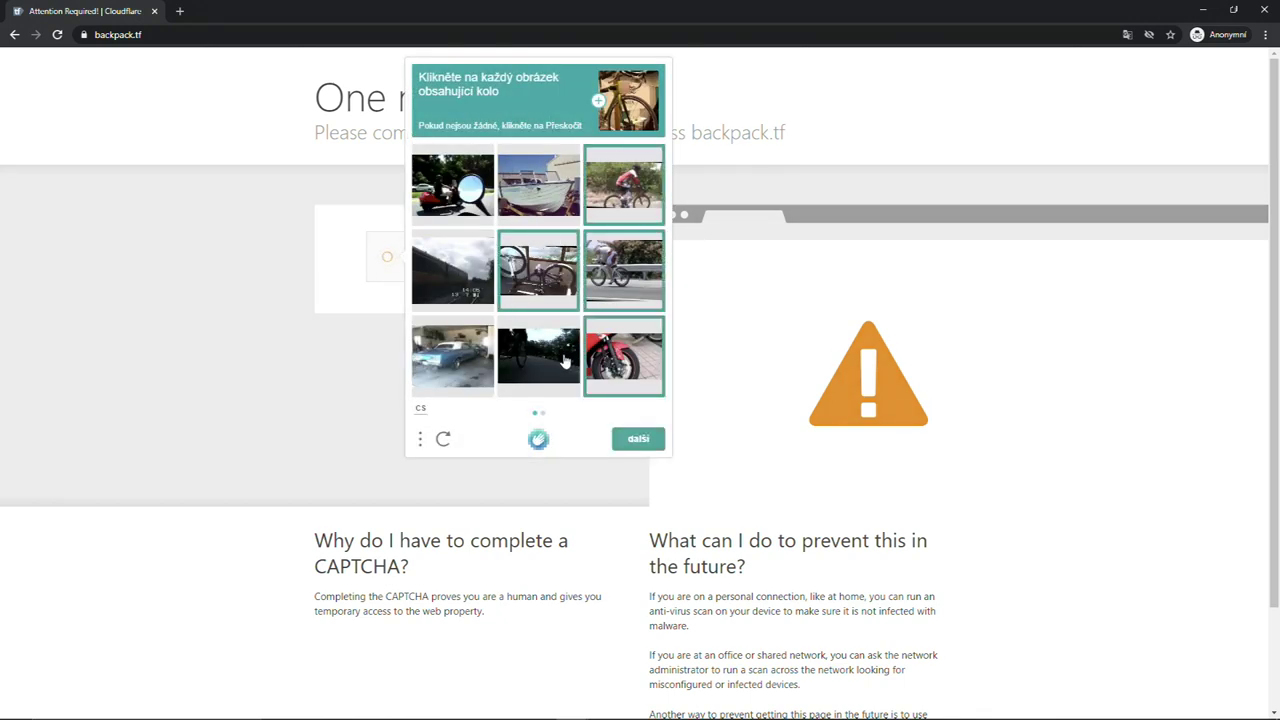
left_click(620, 362)
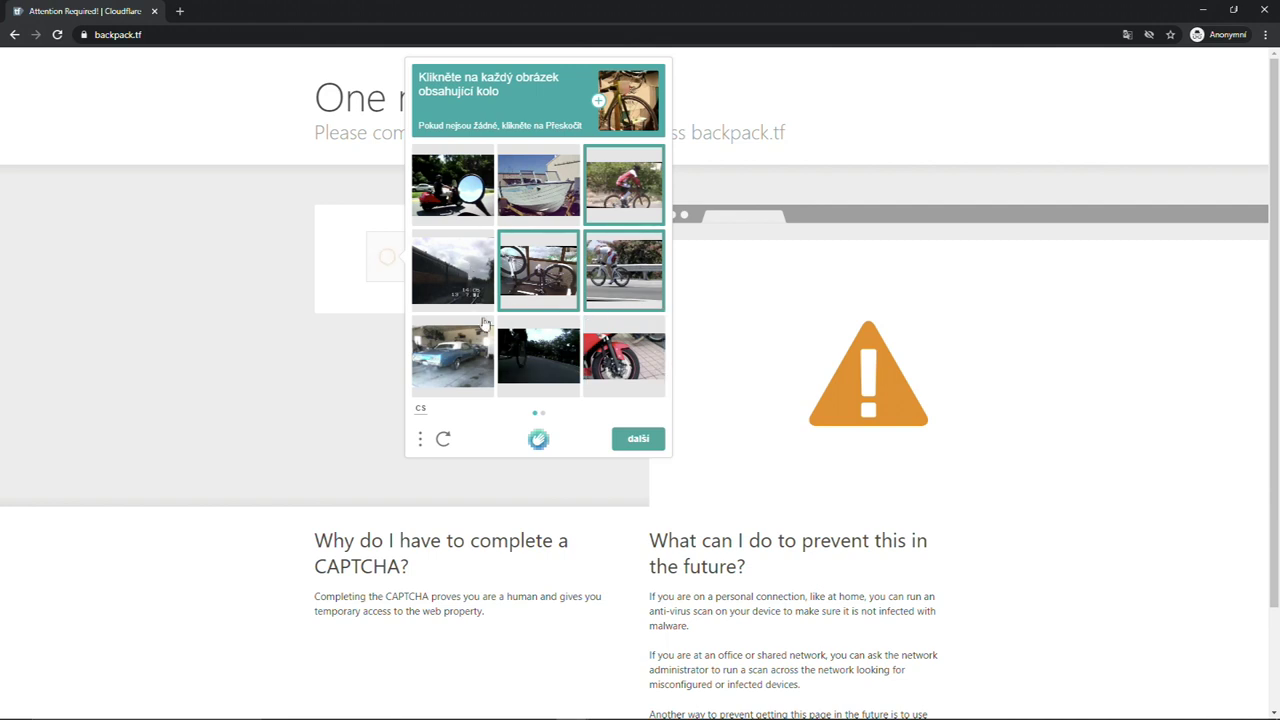
left_click(524, 382)
left_click(622, 436)
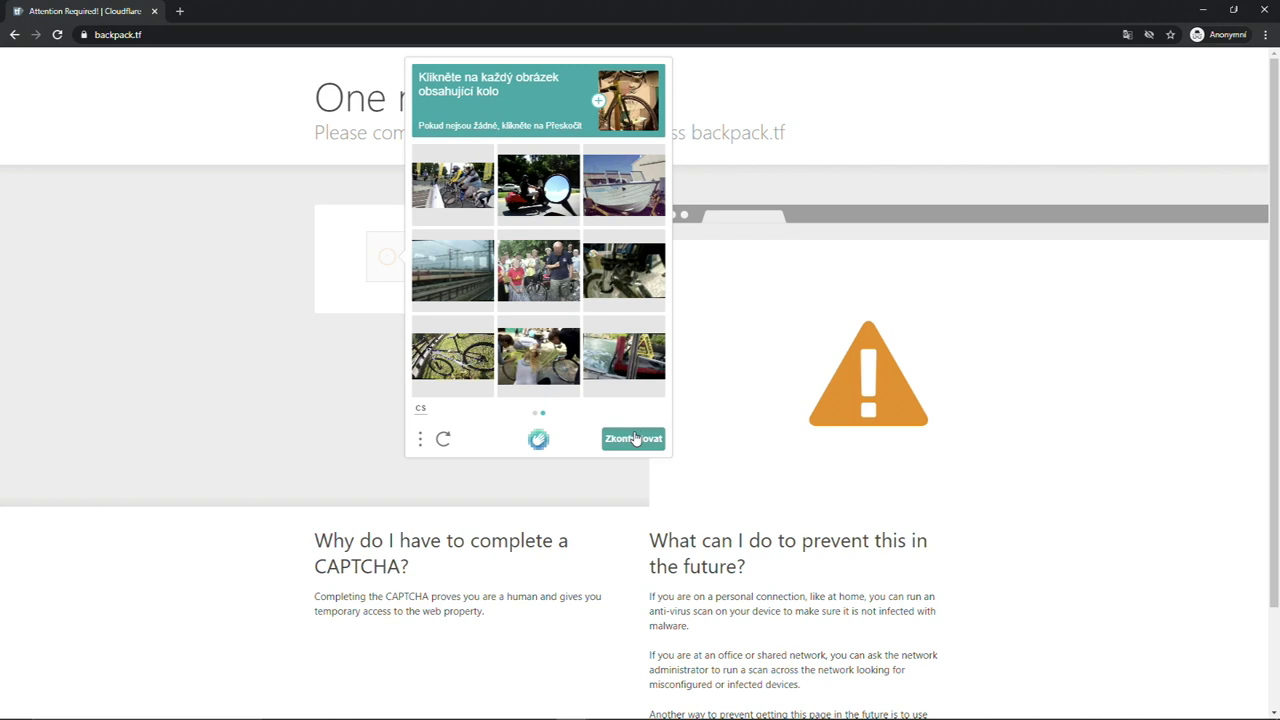
- Select the bicycle images on the second page and submit the check
left_click(466, 200)
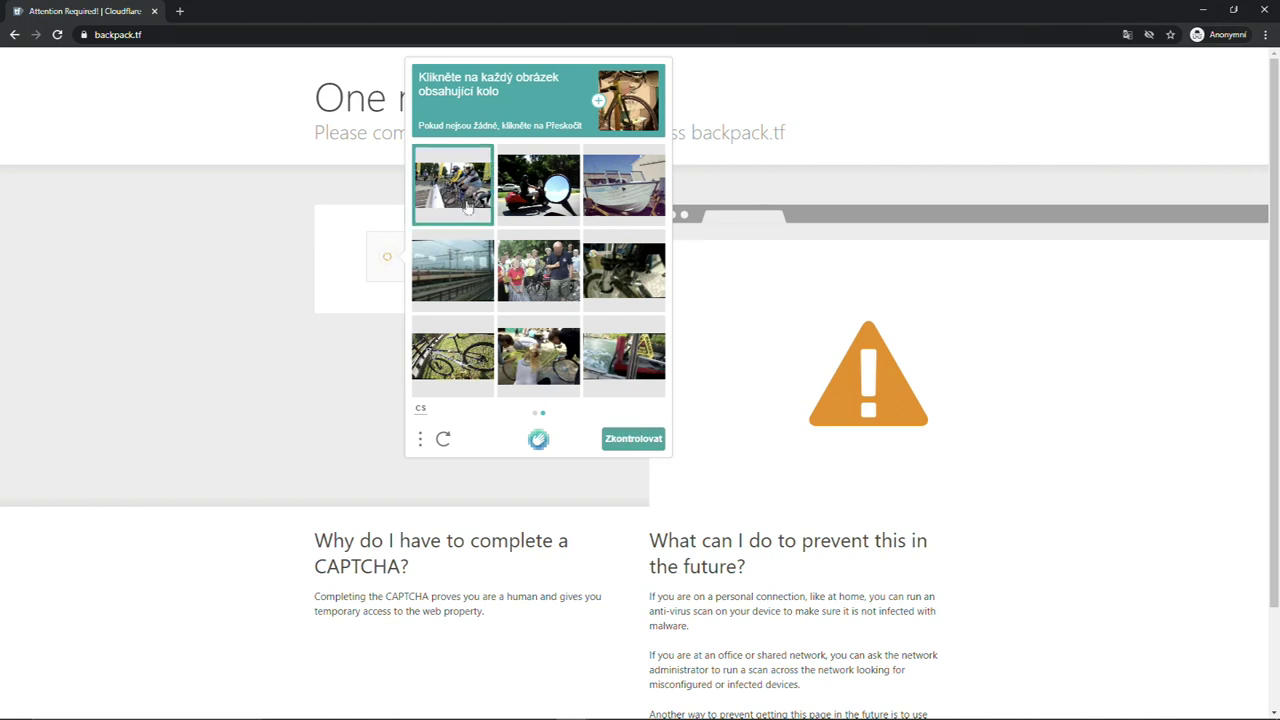
left_click(464, 338)
left_click(552, 364)
left_click(550, 294)
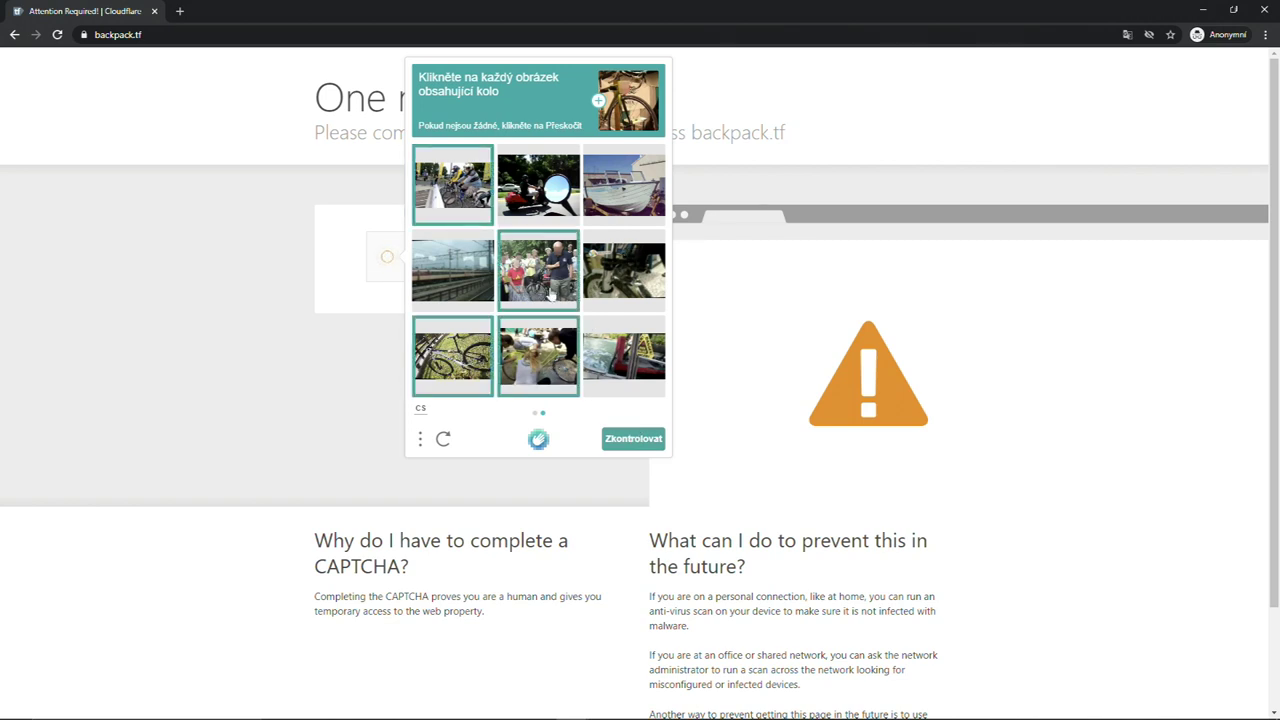
left_click(633, 438)
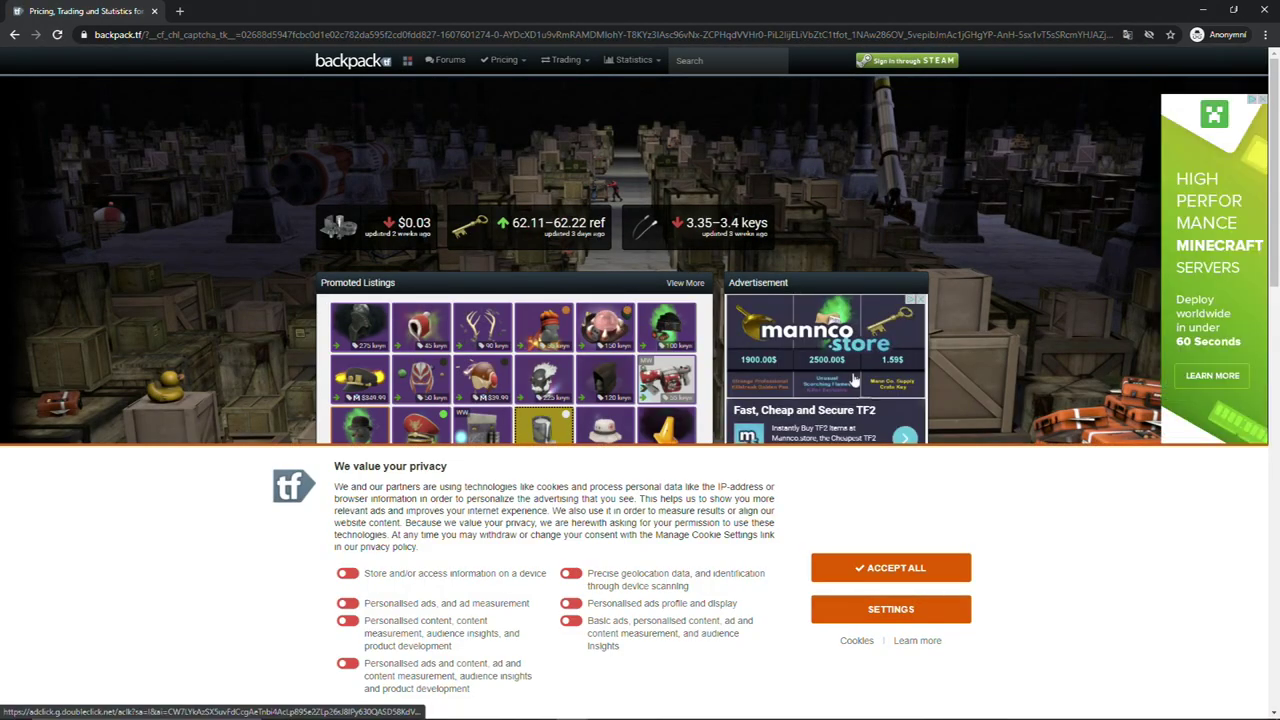
- Accept all cookies and sign in to backpack.tf through Steam
left_click(893, 578)
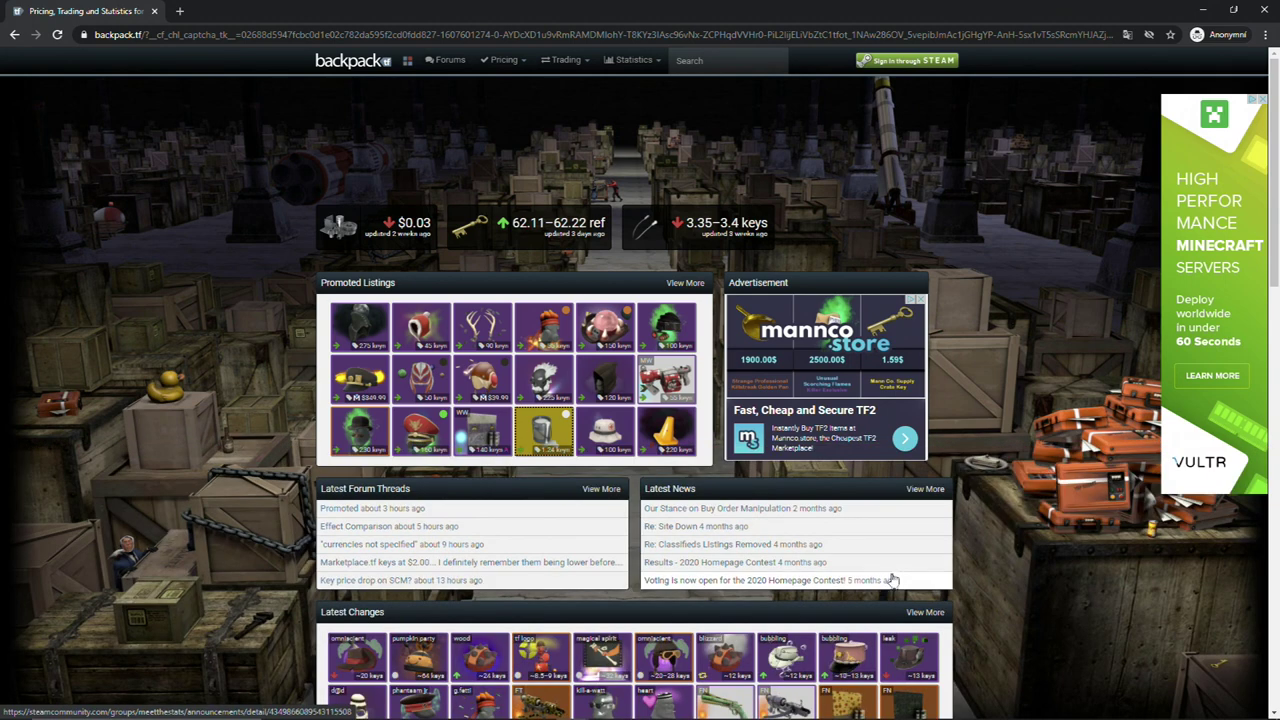
left_click(893, 62)
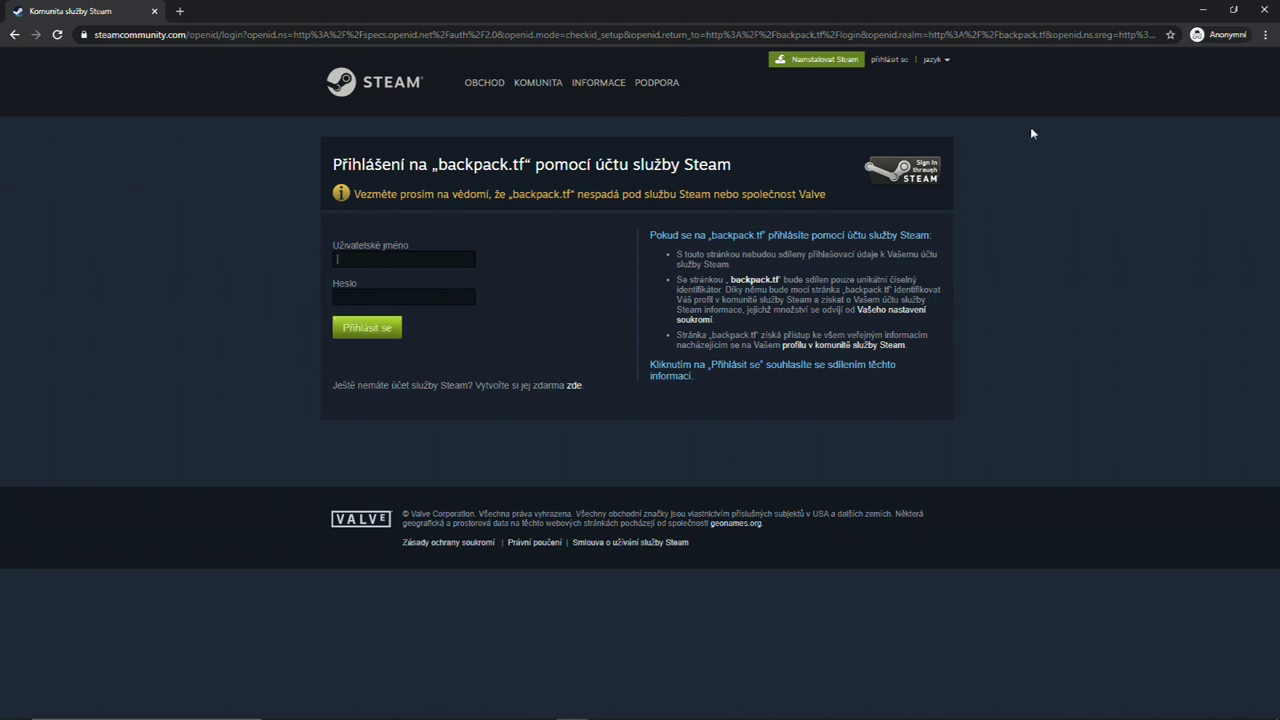
left_click(1264, 10)
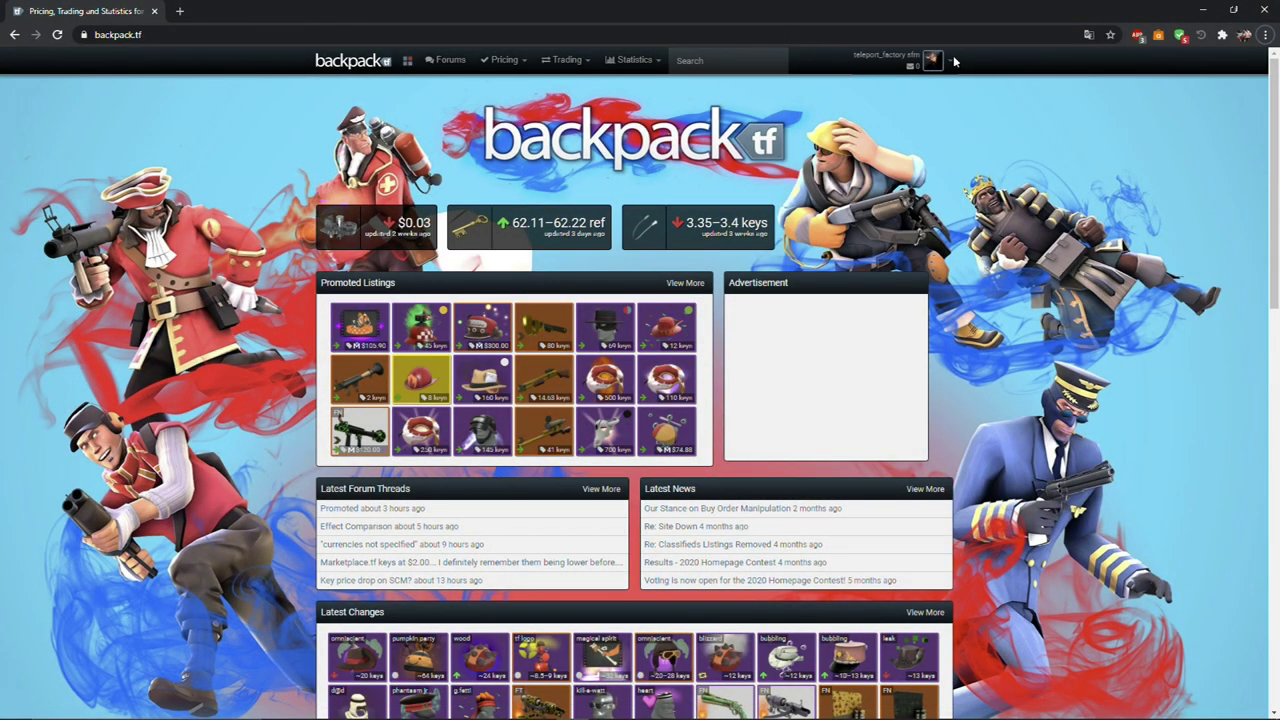
- Open the account Settings and select the Trade Offers URL field
mouse_move(932, 62)
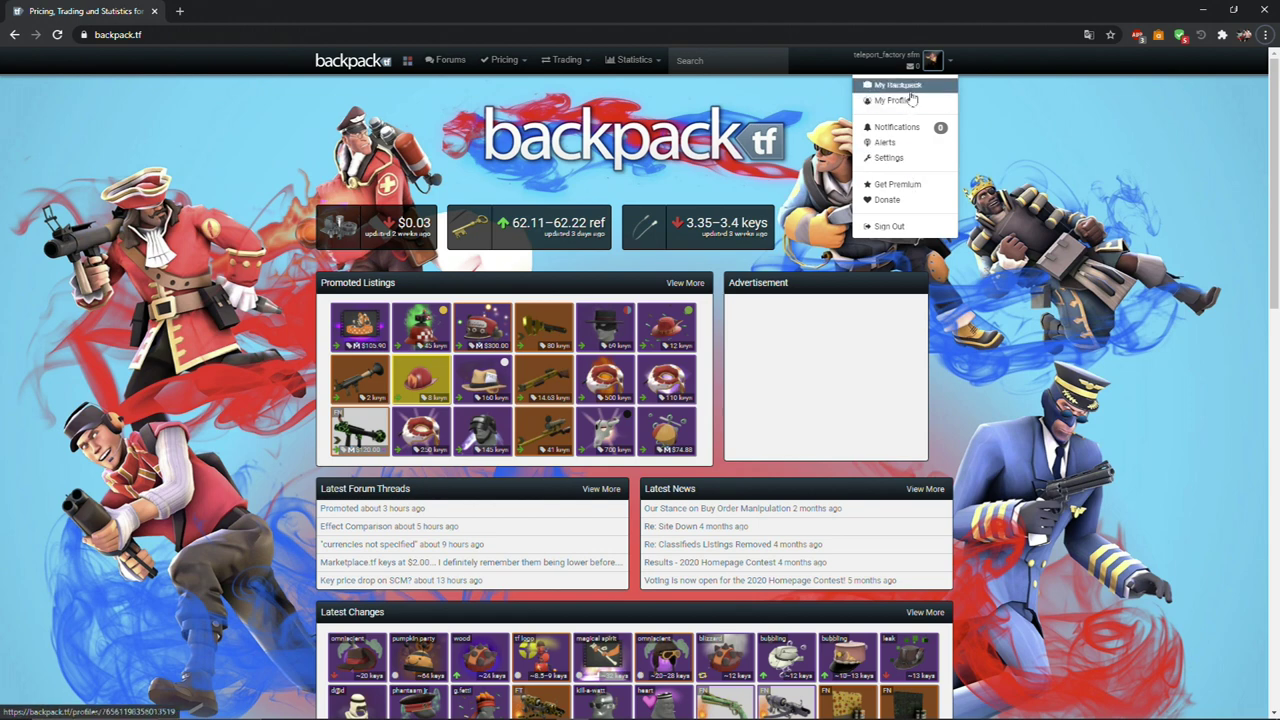
left_click(905, 157)
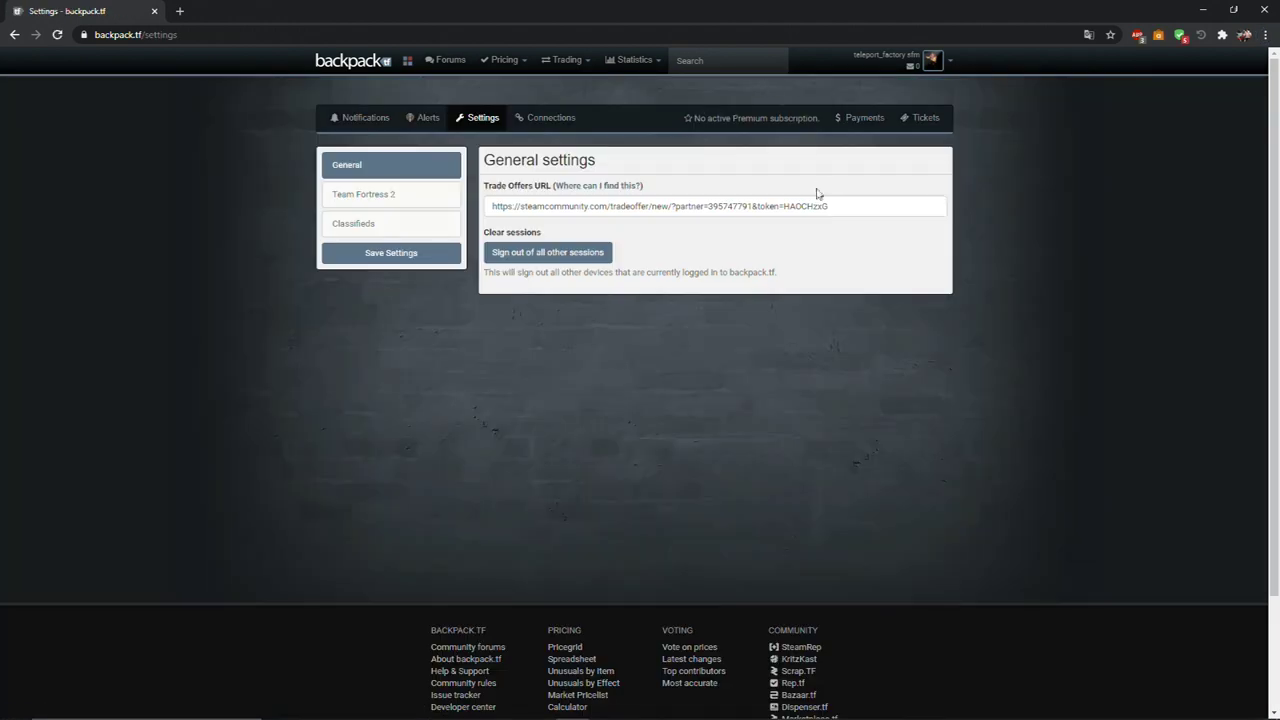
left_click(796, 206)
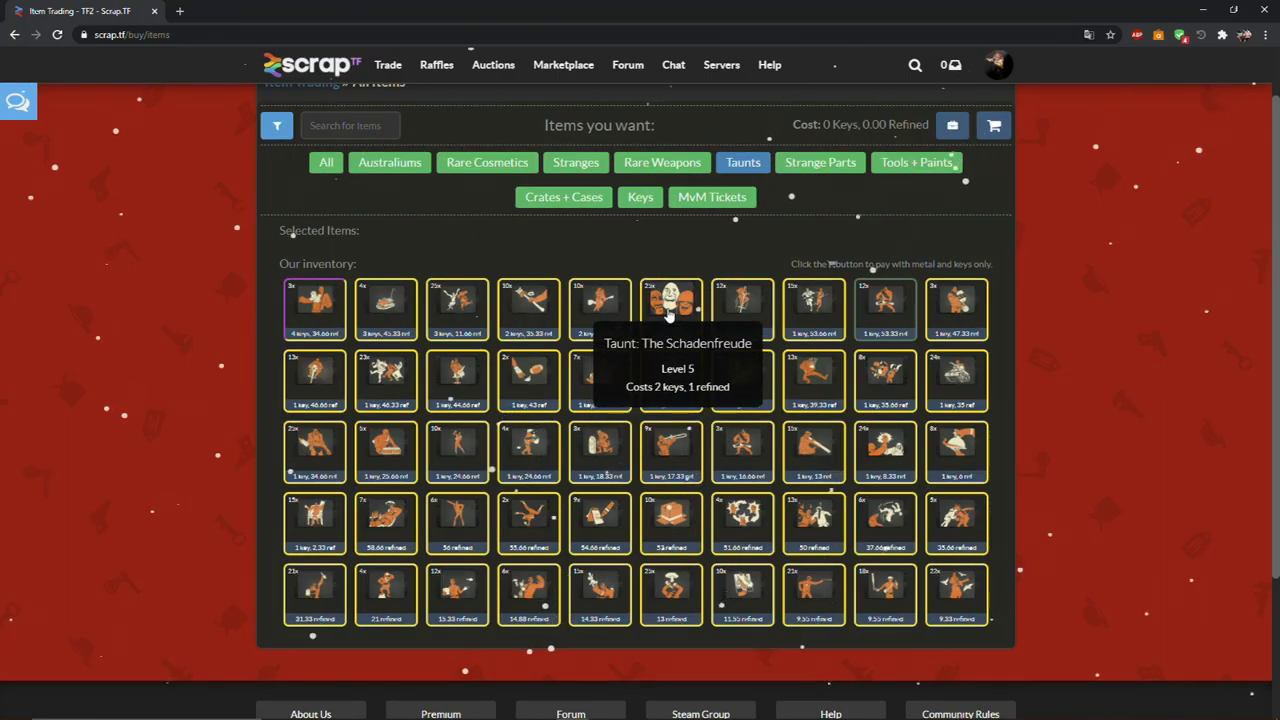
- Select Taunt: The Schadenfreude (2 keys, 1.00 refined) and open a new tab
left_click(670, 308)
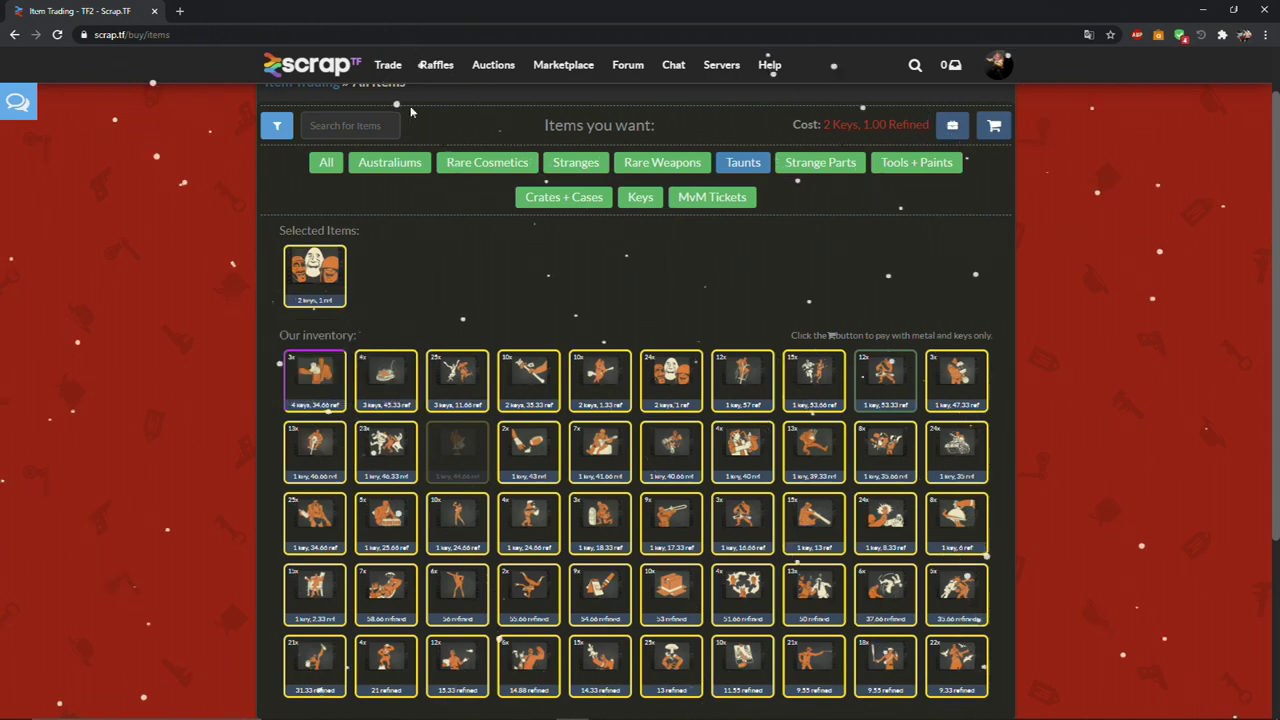
left_click(180, 11)
- Search backpack.tf for 'schaden' and open the Taunt: The Schadenfreude price page
type("ba")
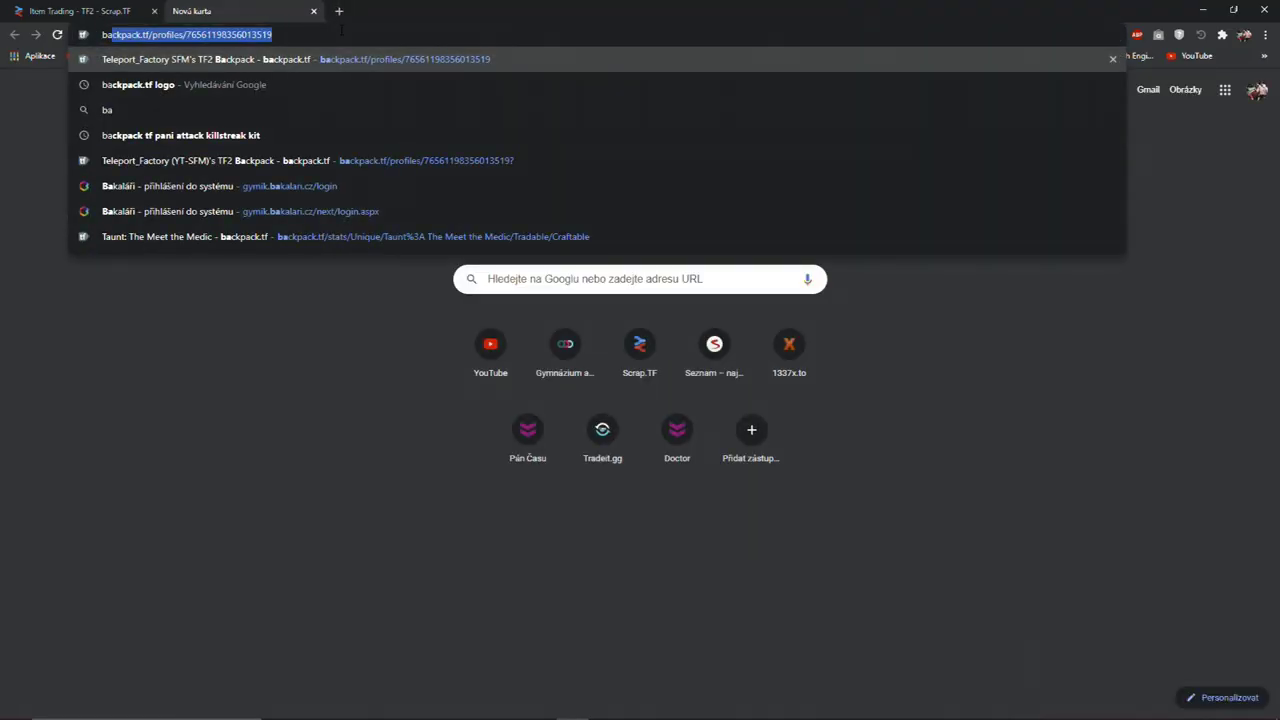
type("ckpack")
key("Return")
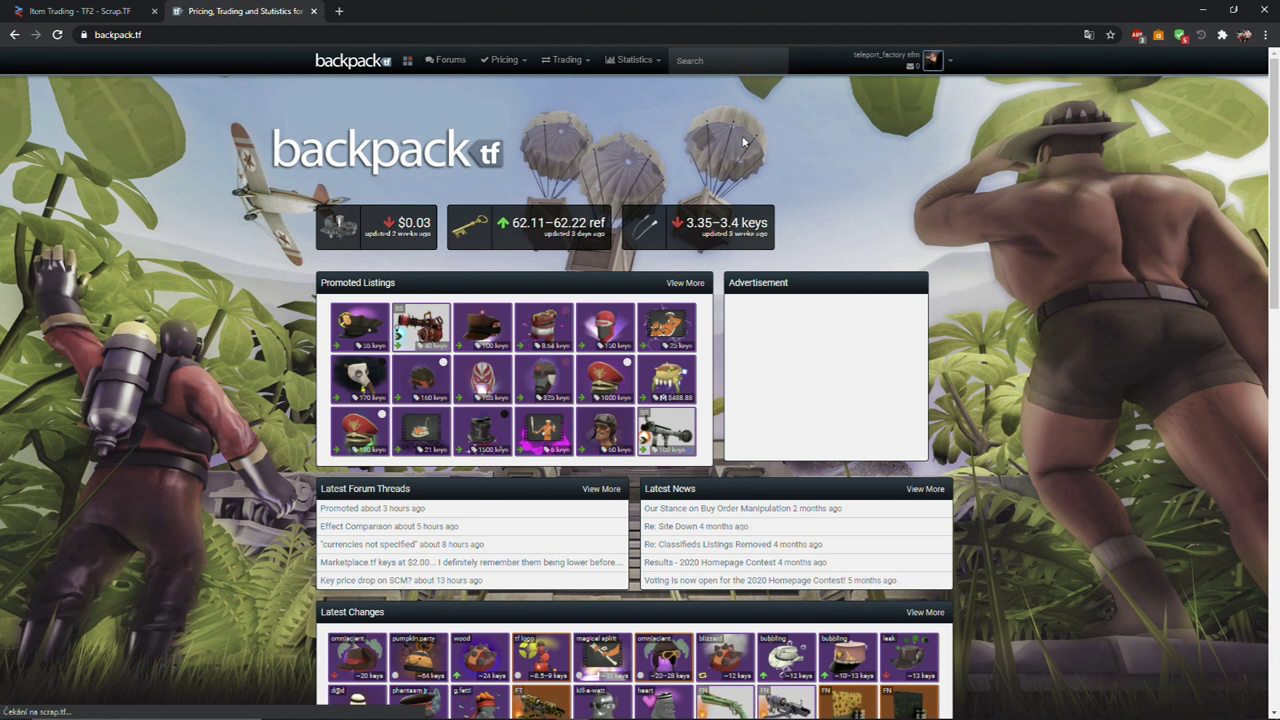
left_click(719, 61)
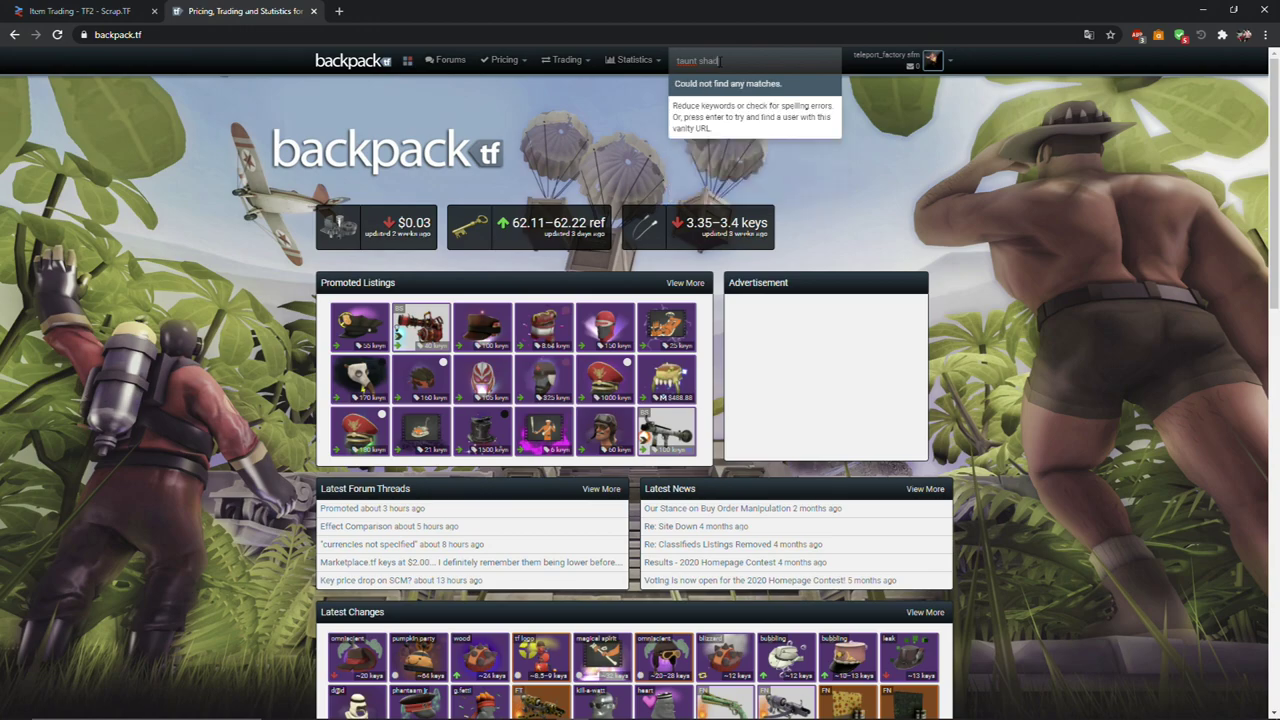
left_click(80, 11)
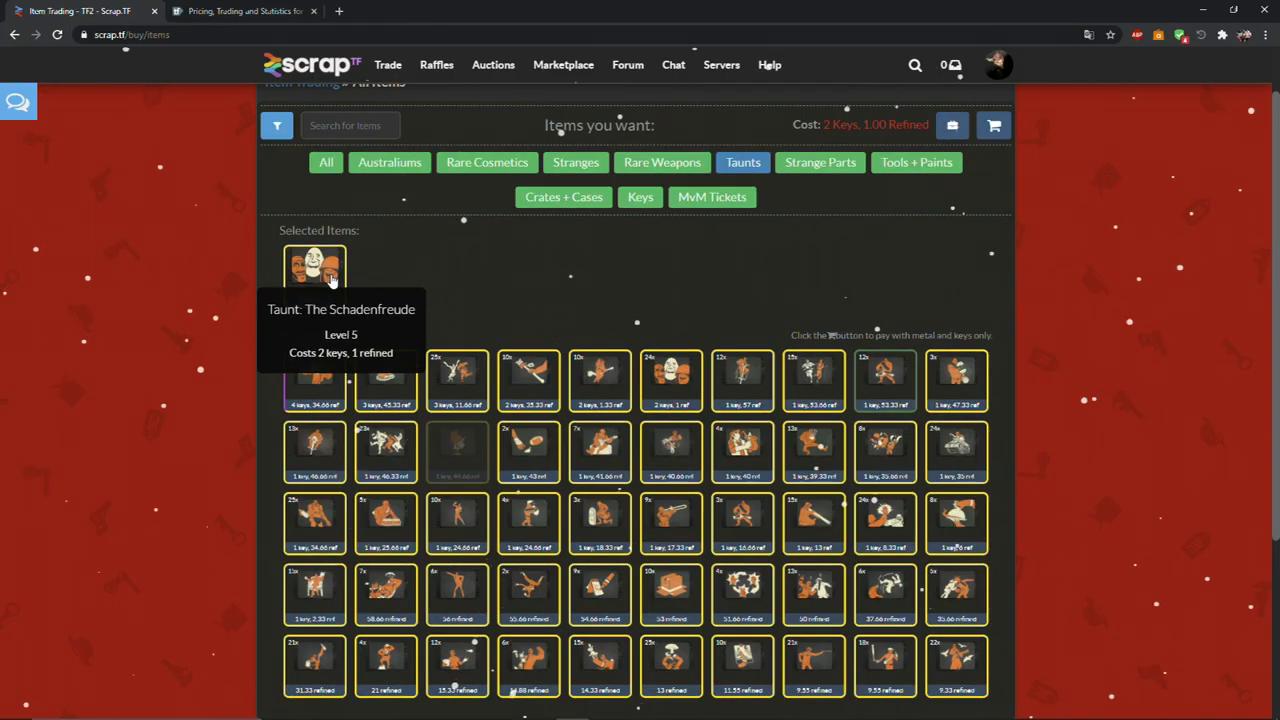
left_click(245, 11)
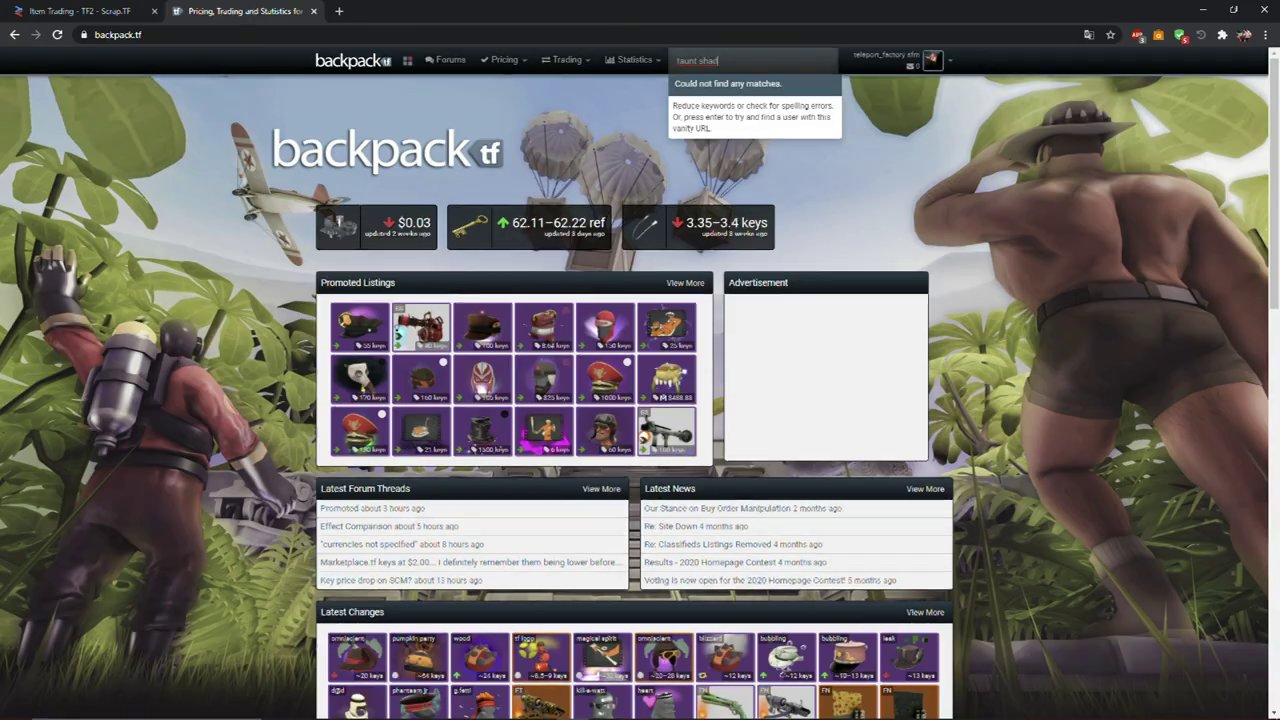
key("ctrl+a")
key("BackSpace")
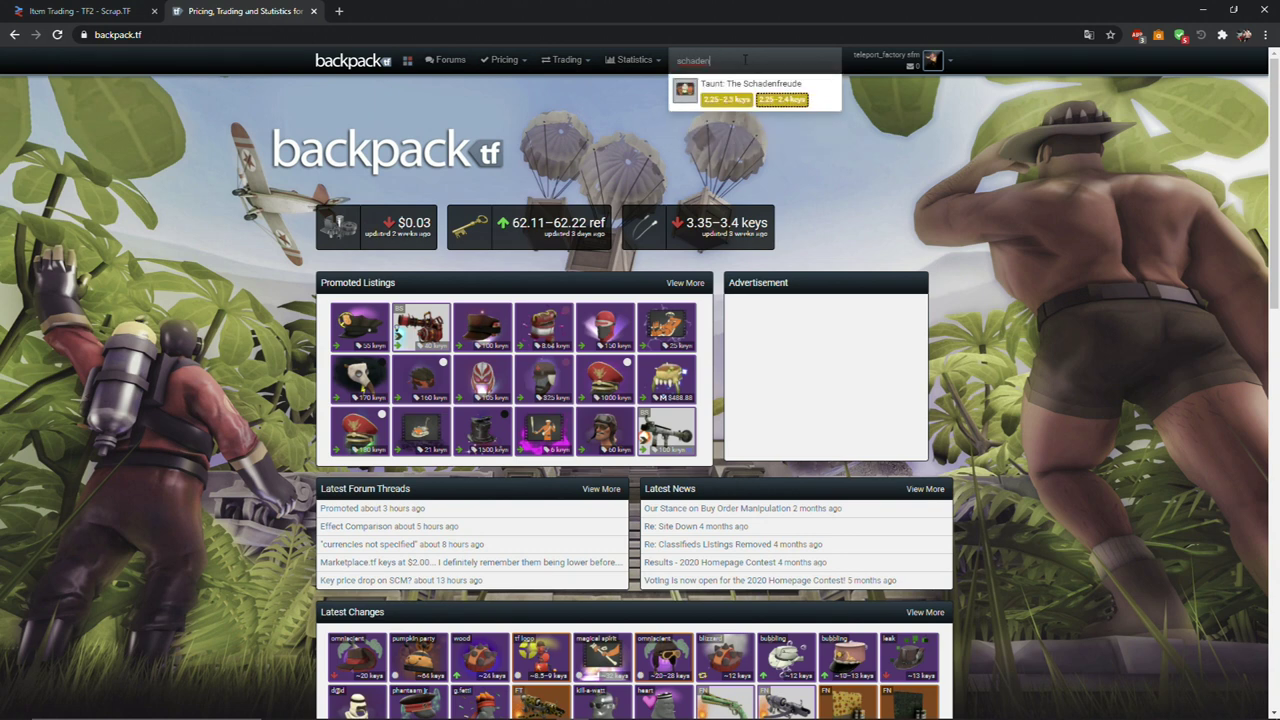
left_click(736, 108)
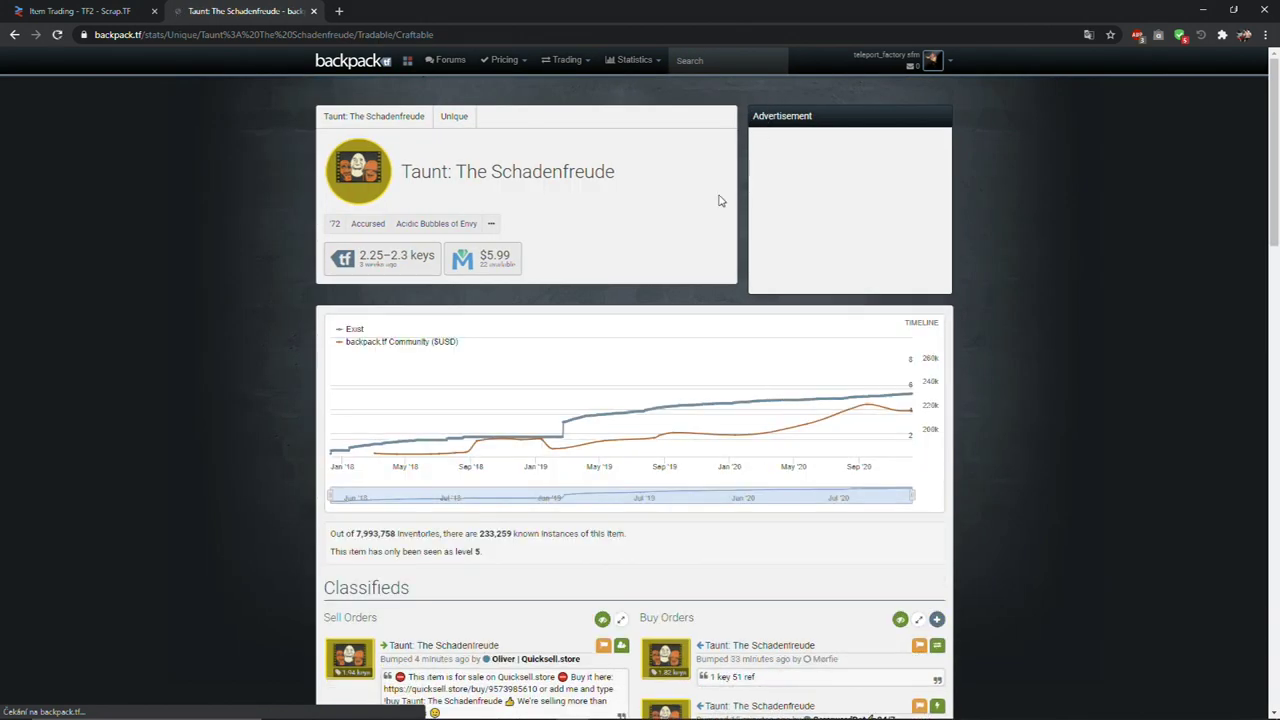
- Review the Schadenfreude sell orders (about 2.25–2.3 keys), then go back to Scrap.TF
scroll(949, 275, "down", 3)
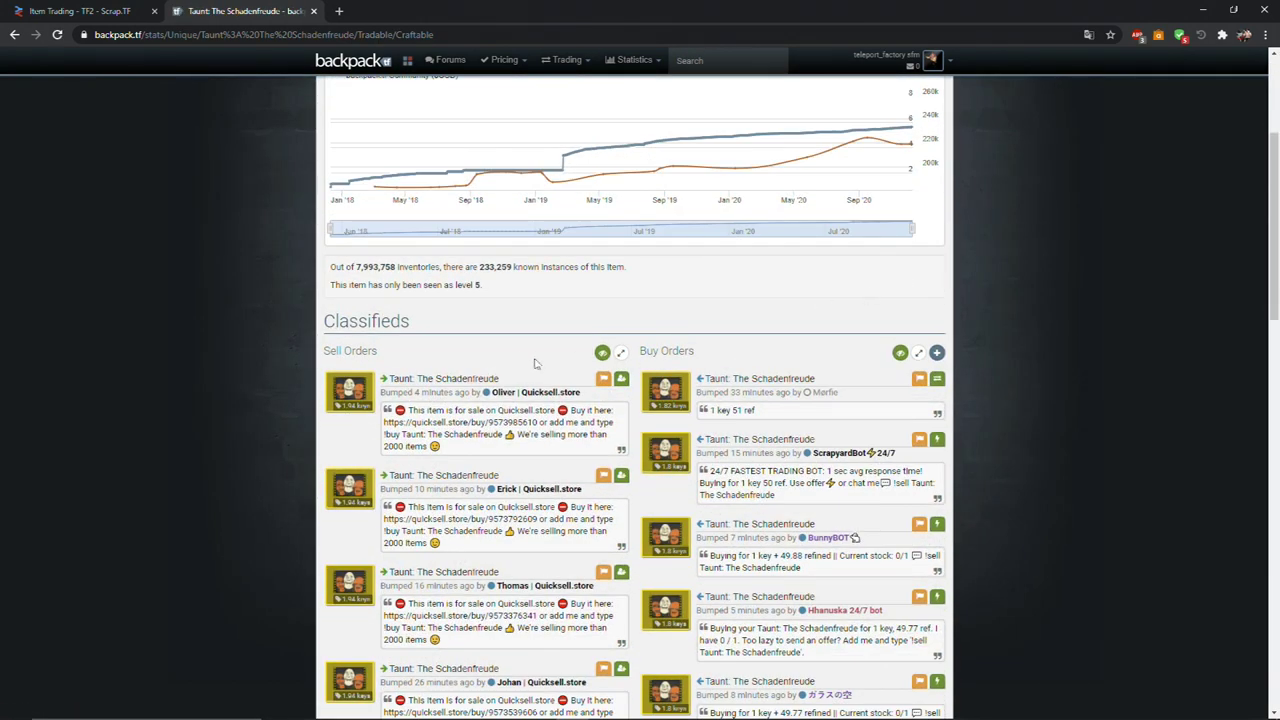
mouse_move(352, 414)
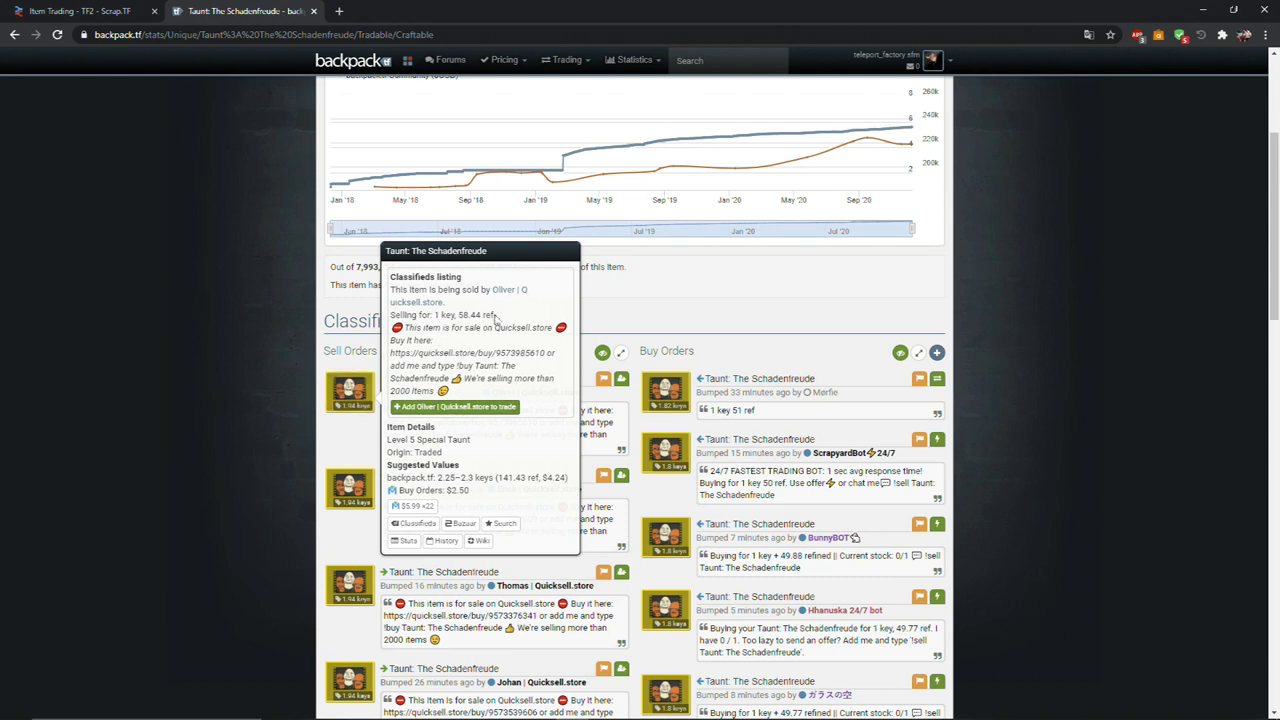
left_click(104, 12)
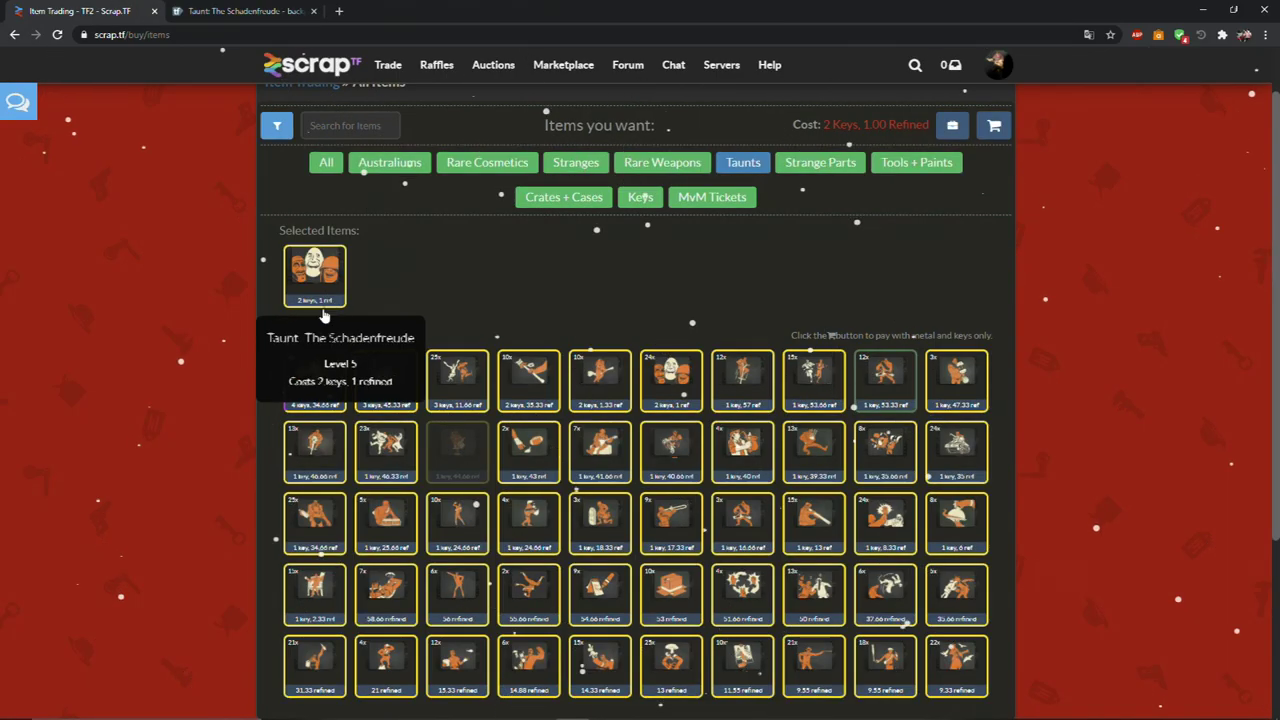
- Expand the Schadenfreude classifieds: sell orders near 1.94–2 keys, buy orders near 1.8 keys
left_click(240, 10)
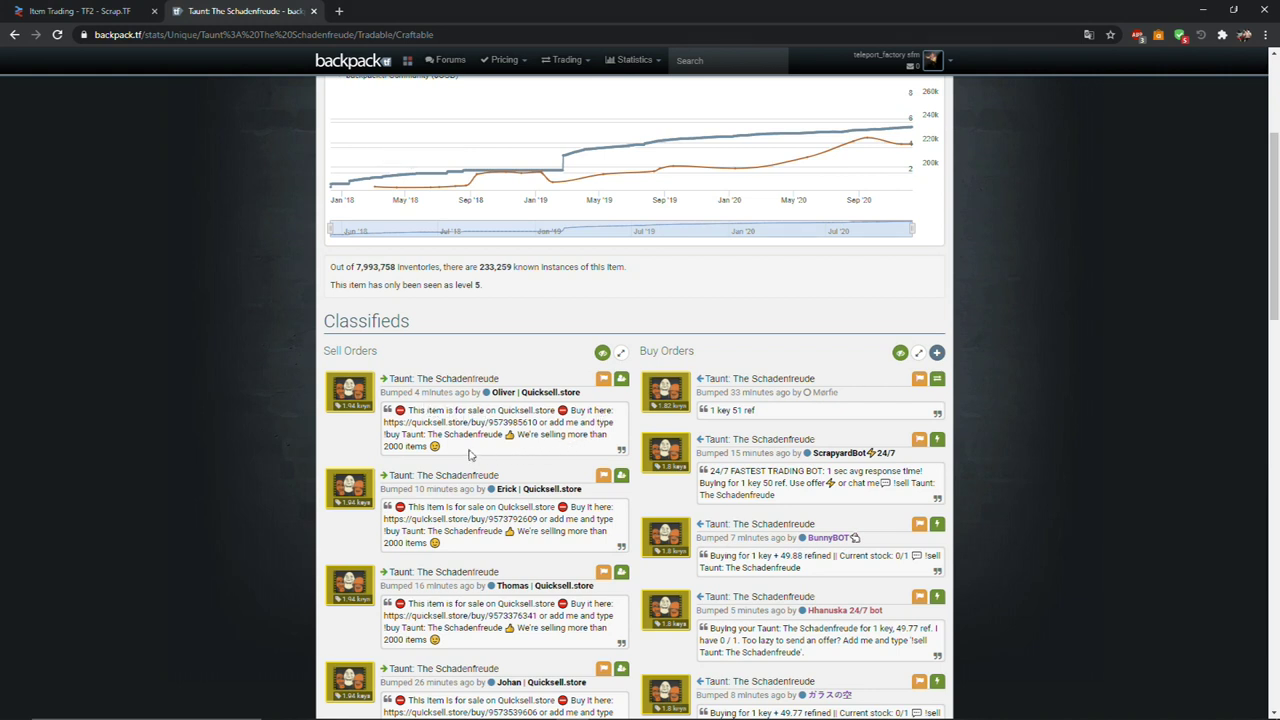
scroll(474, 440, "down", 2)
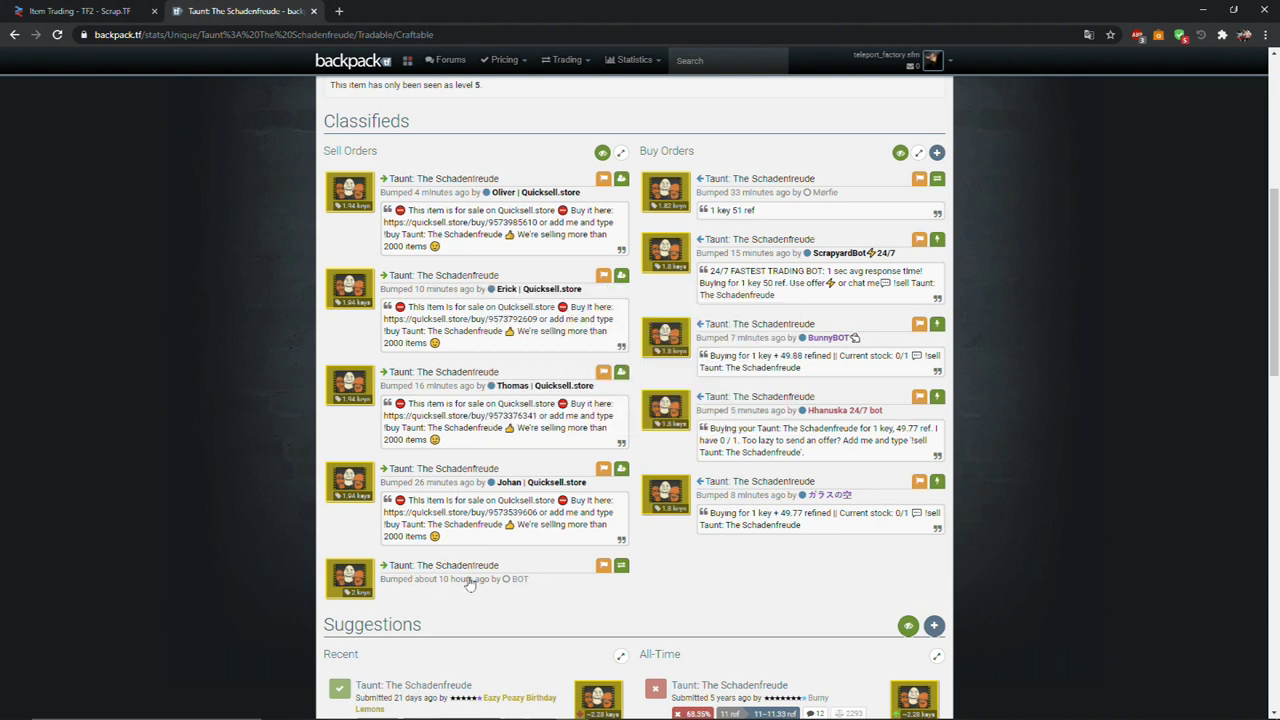
mouse_move(520, 586)
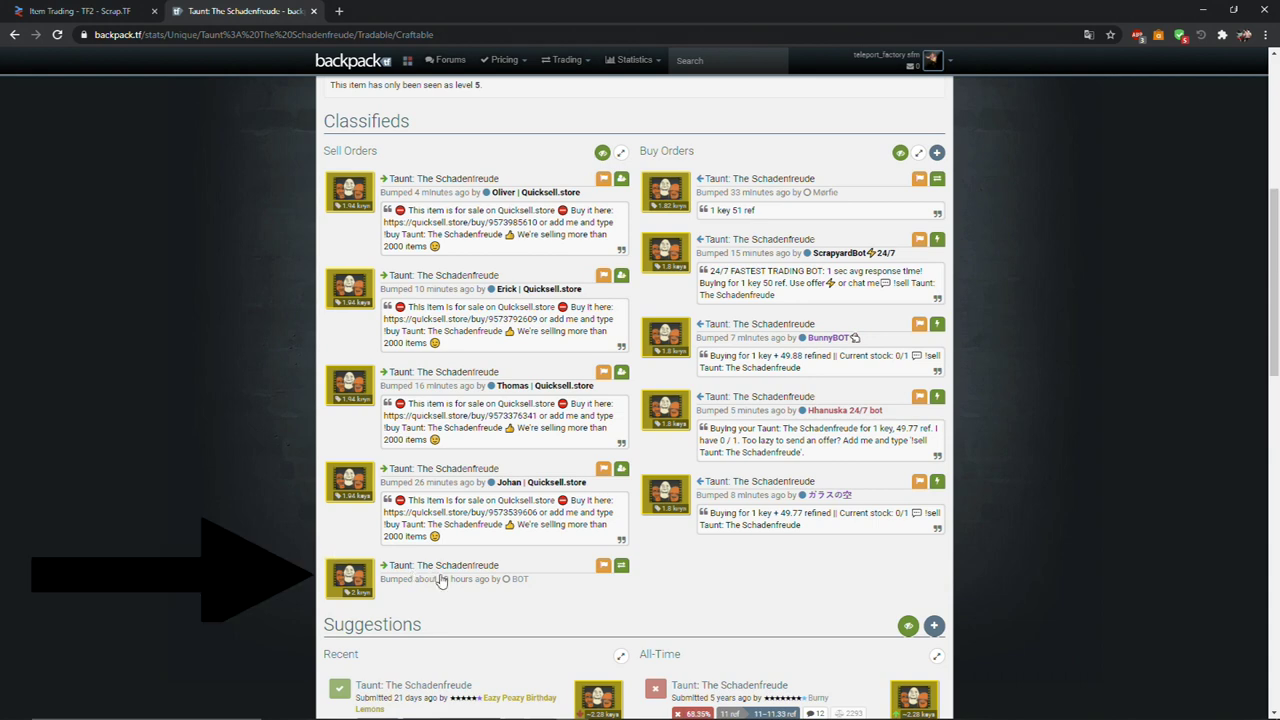
scroll(440, 580, "up", 1)
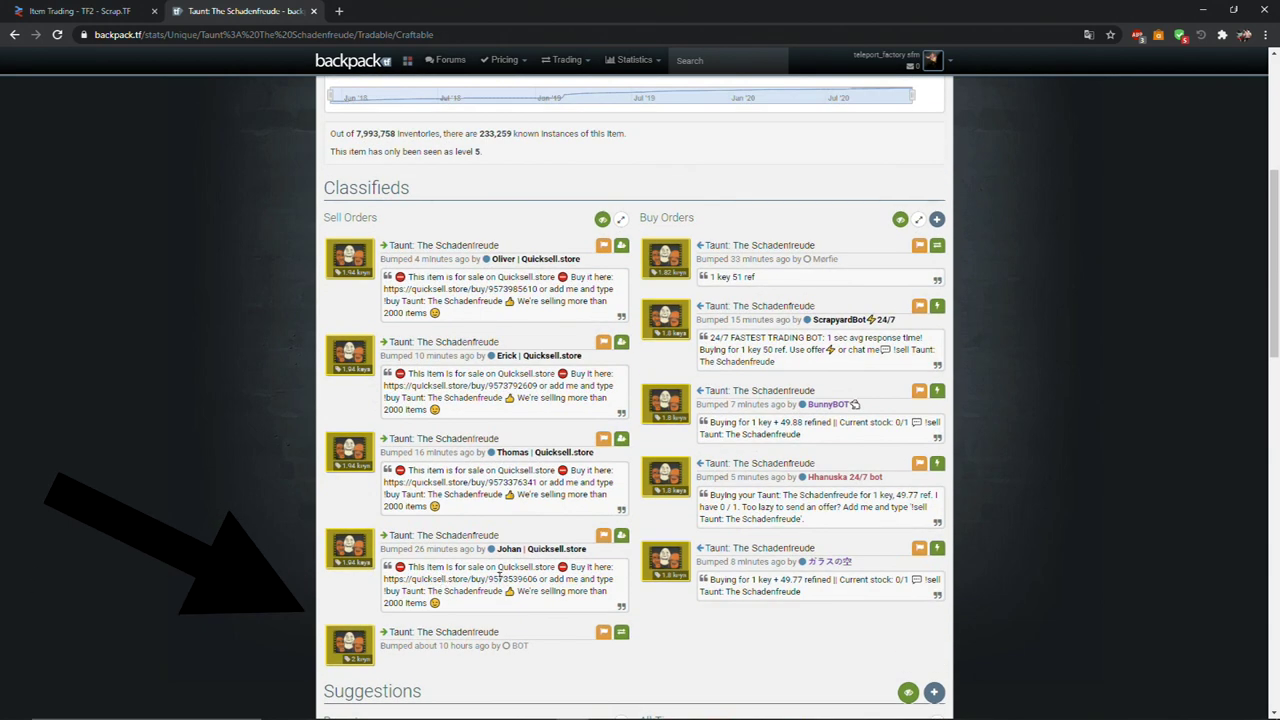
left_click(621, 218)
scroll(539, 350, "down", 5)
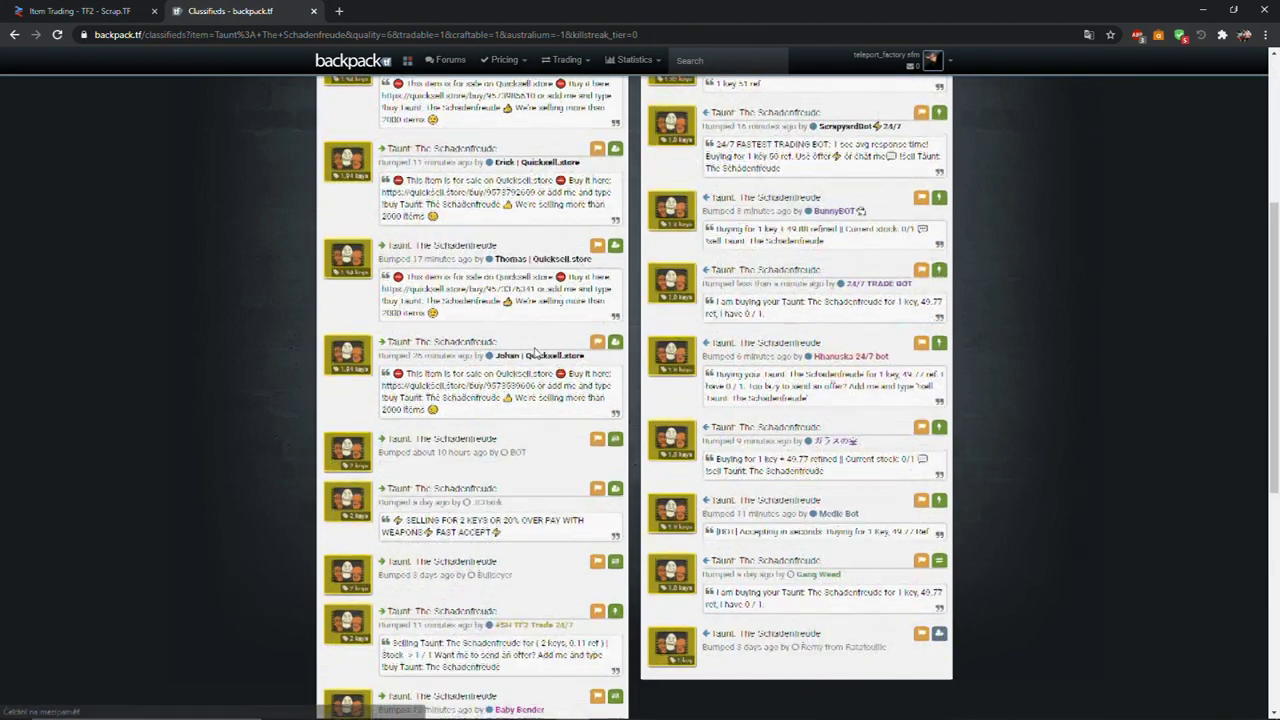
scroll(533, 370, "down", 1)
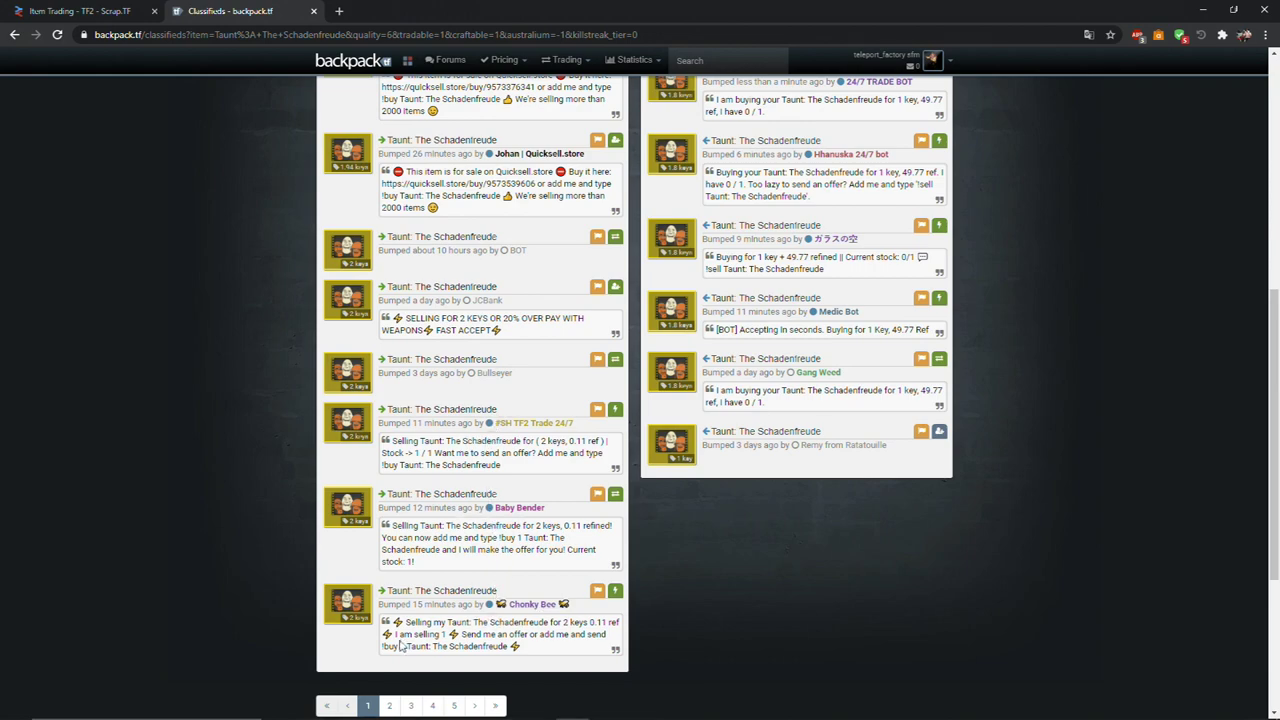
scroll(558, 636, "up", 10)
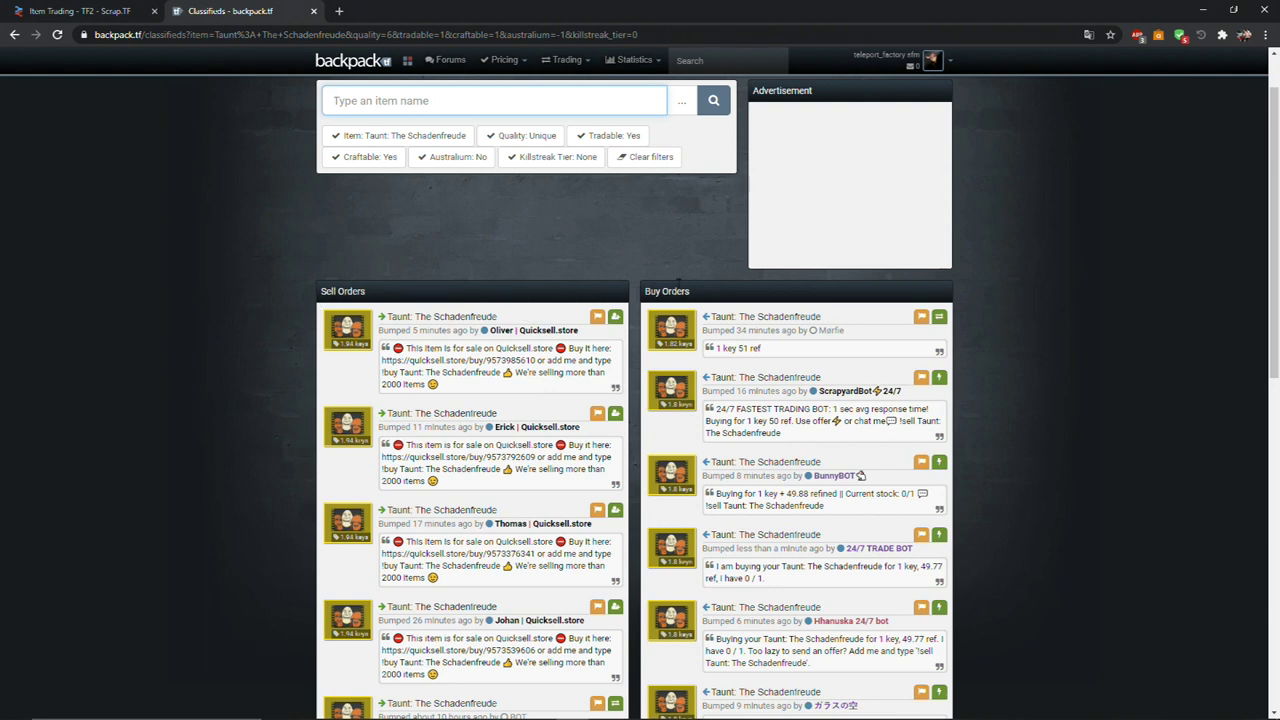
left_click(932, 60)
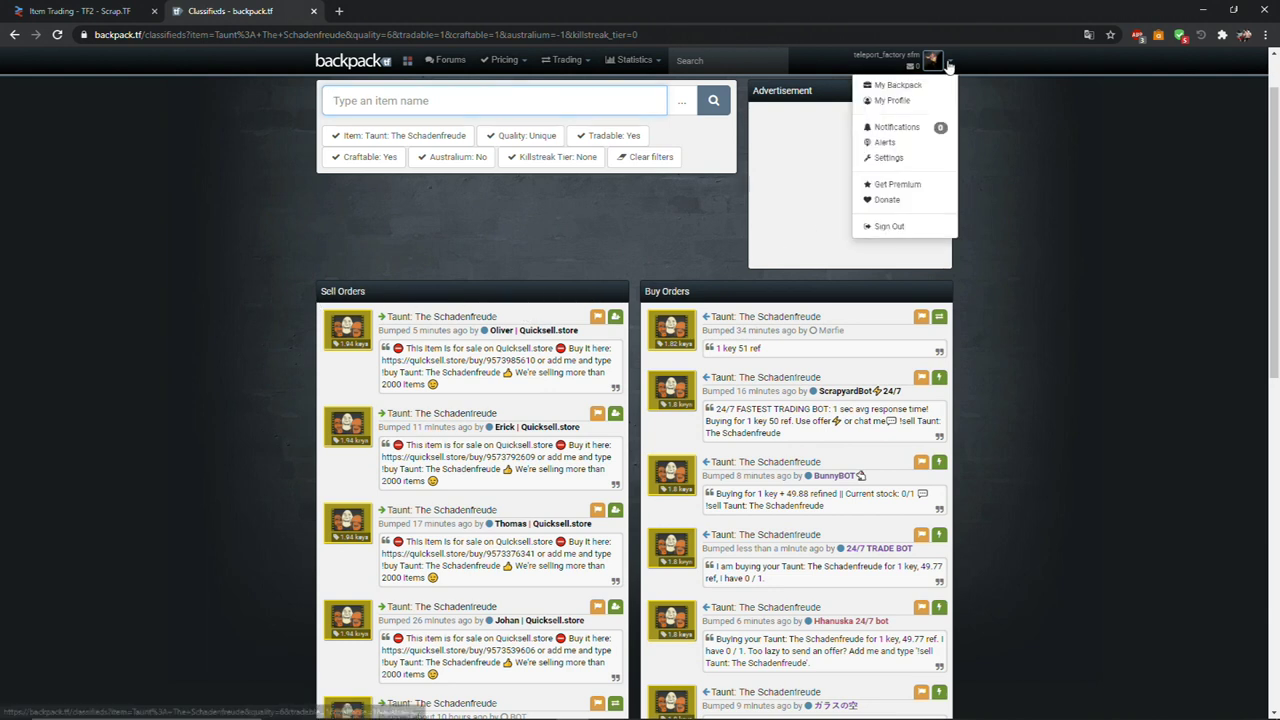
- Open My Backpack and find Taunt: The Box Trot on page 10, valued at 1 key
left_click(888, 86)
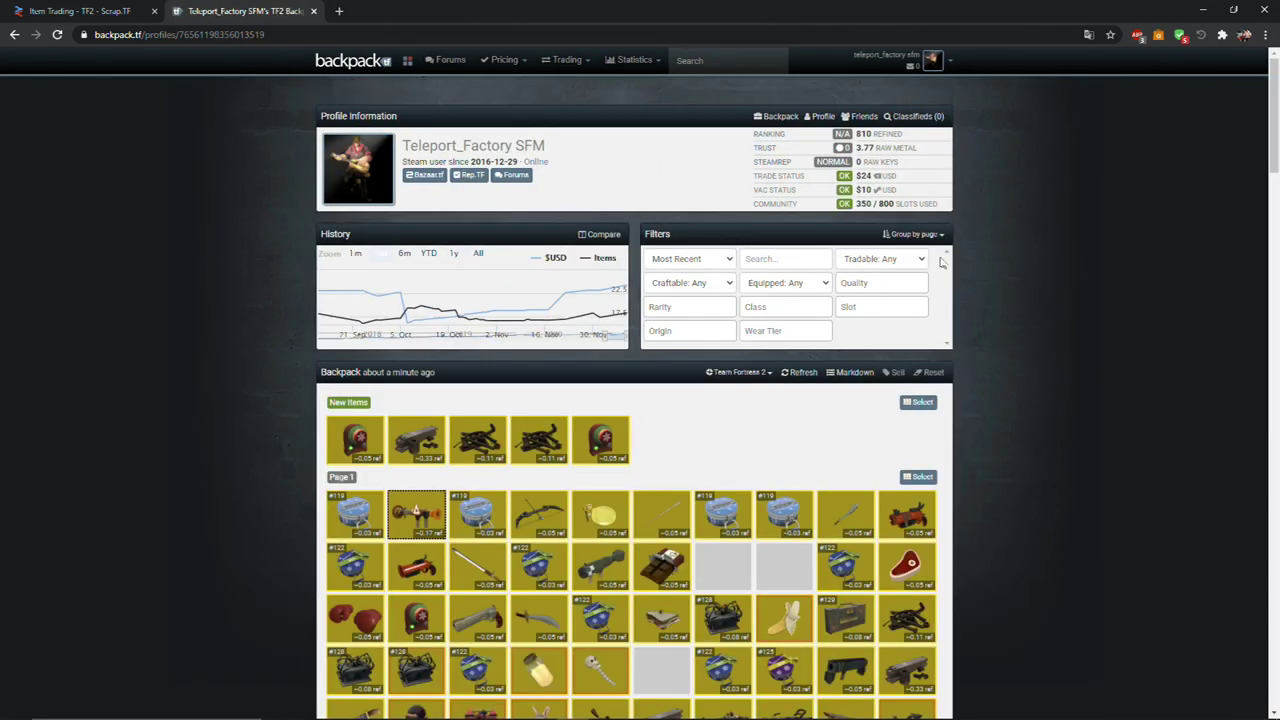
scroll(941, 262, "down", 6)
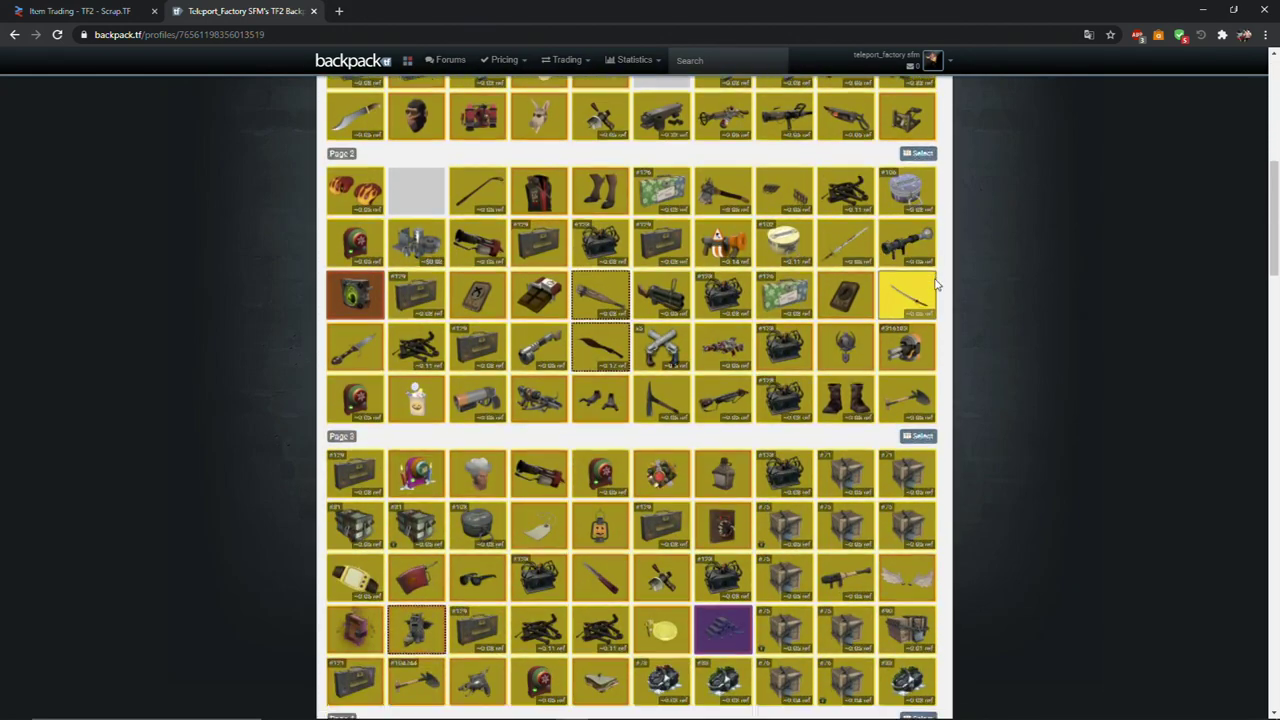
scroll(936, 285, "down", 10)
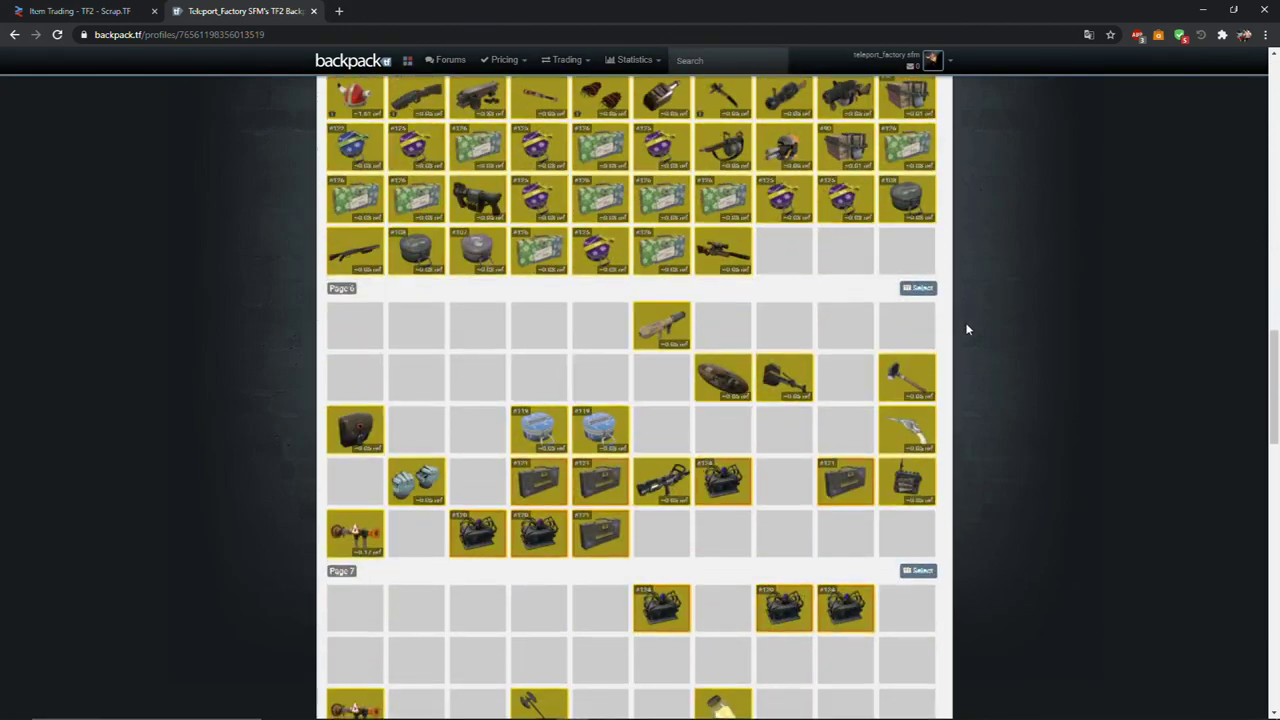
scroll(967, 329, "down", 12)
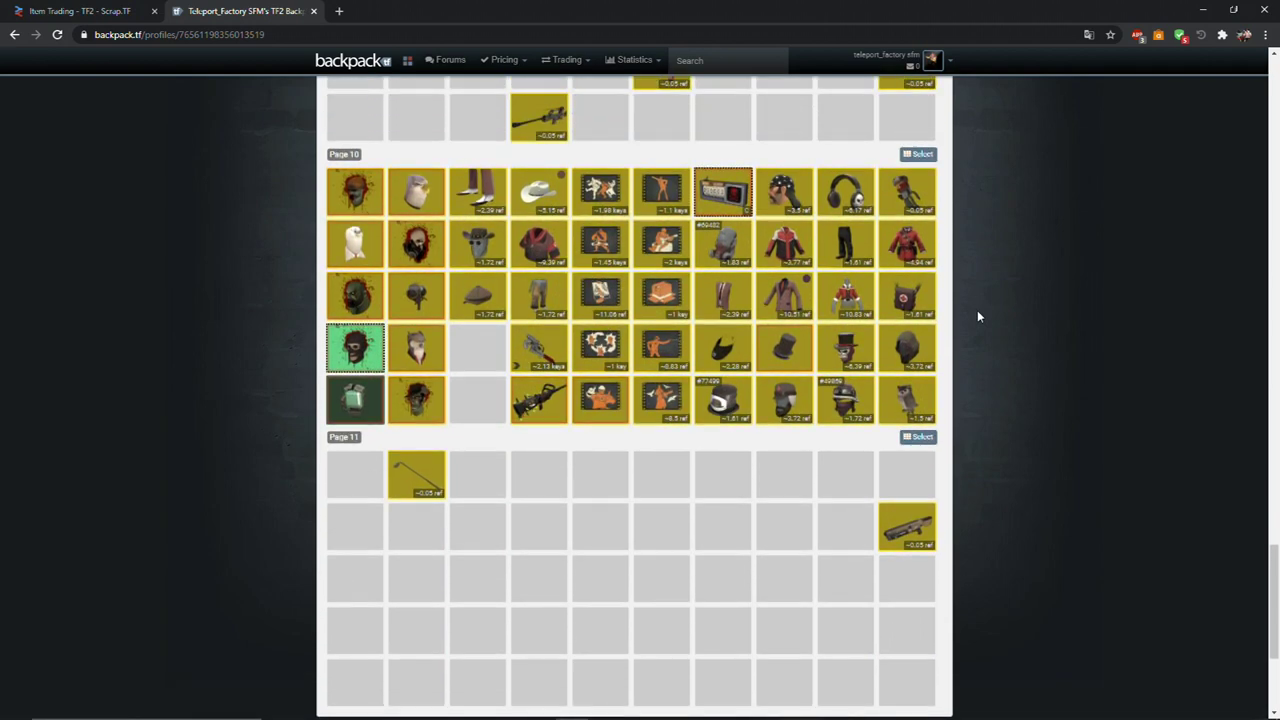
scroll(977, 316, "up", 1)
- Start a Box Trot sell order priced at 52.55 refined, checking its price page
mouse_move(673, 375)
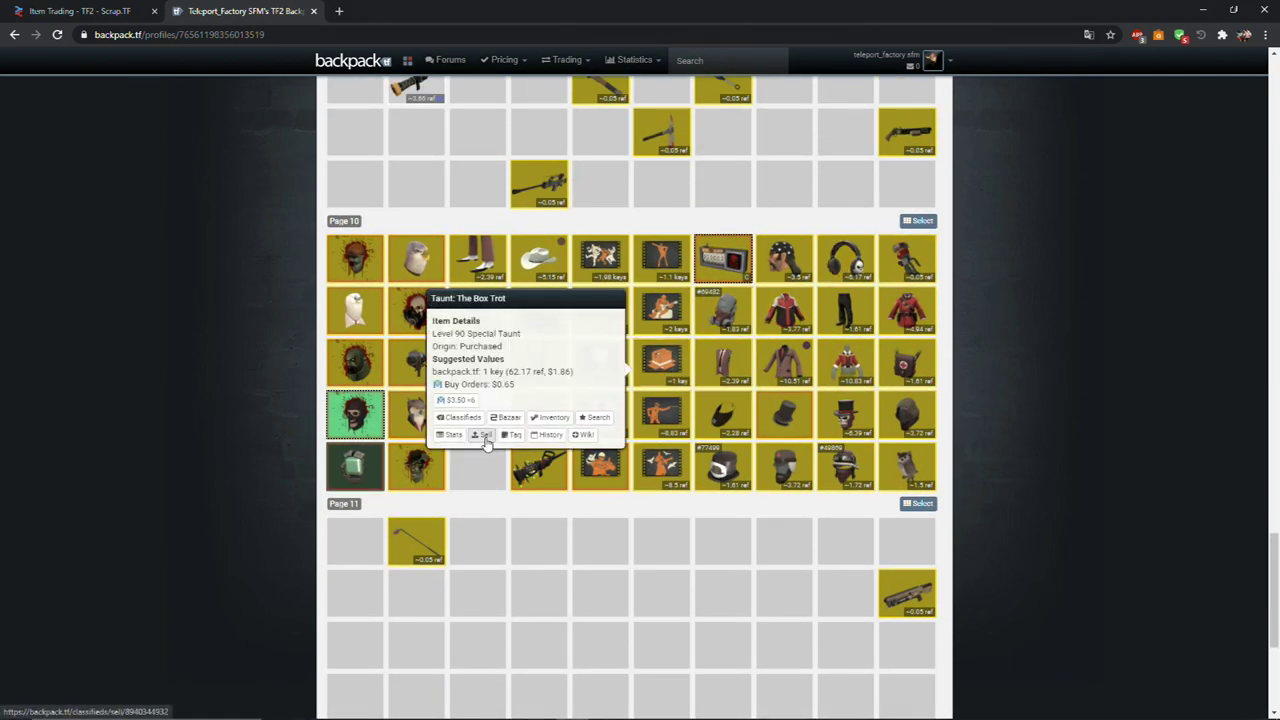
left_click(484, 438)
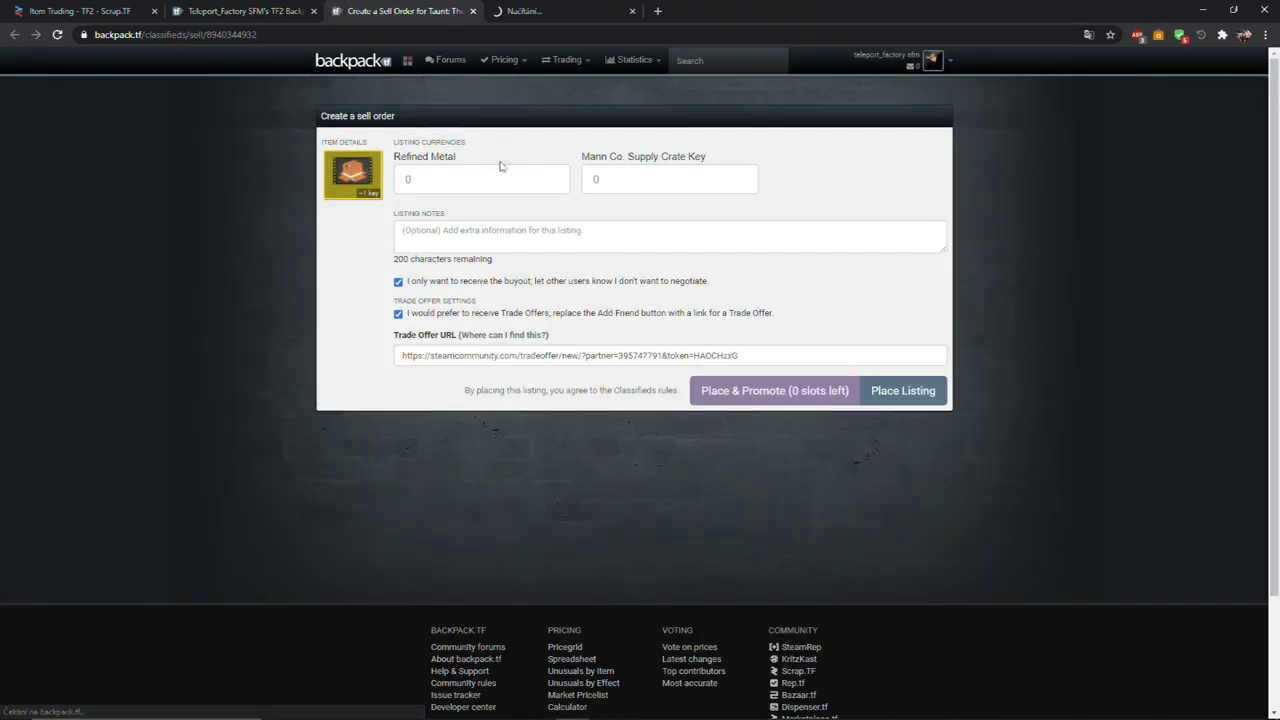
left_click(536, 9)
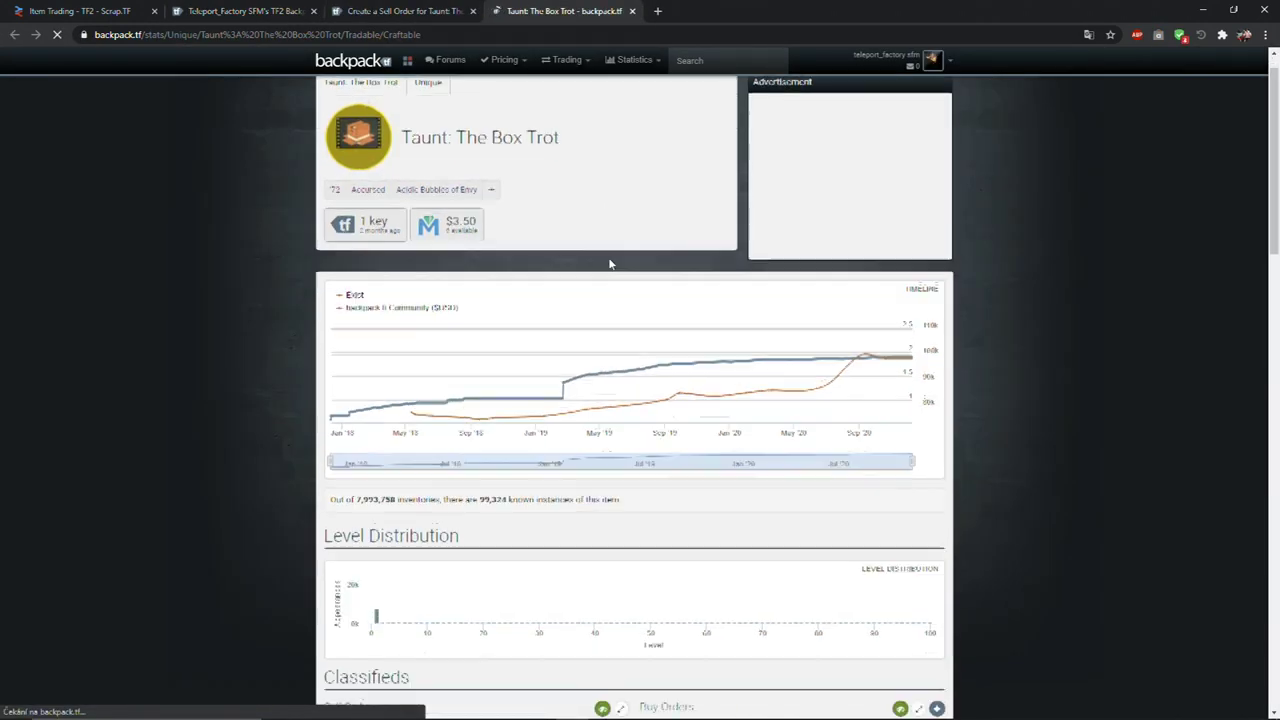
scroll(641, 289, "down", 4)
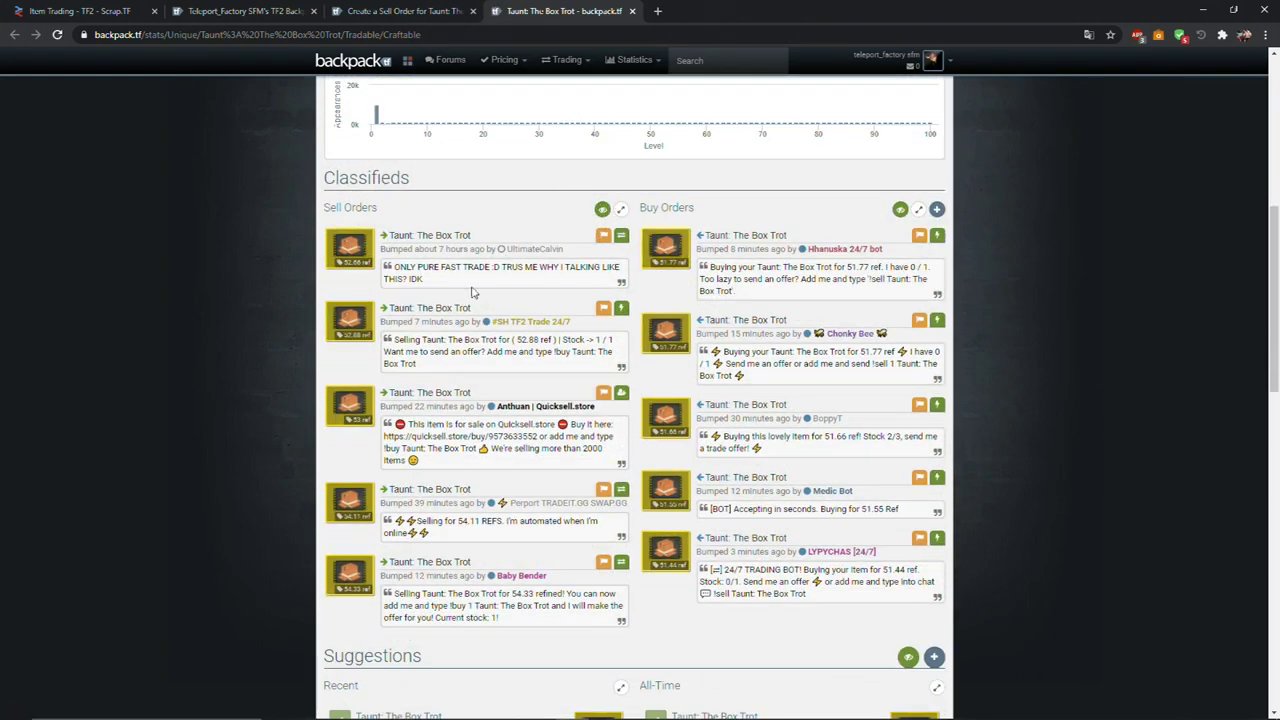
mouse_move(350, 270)
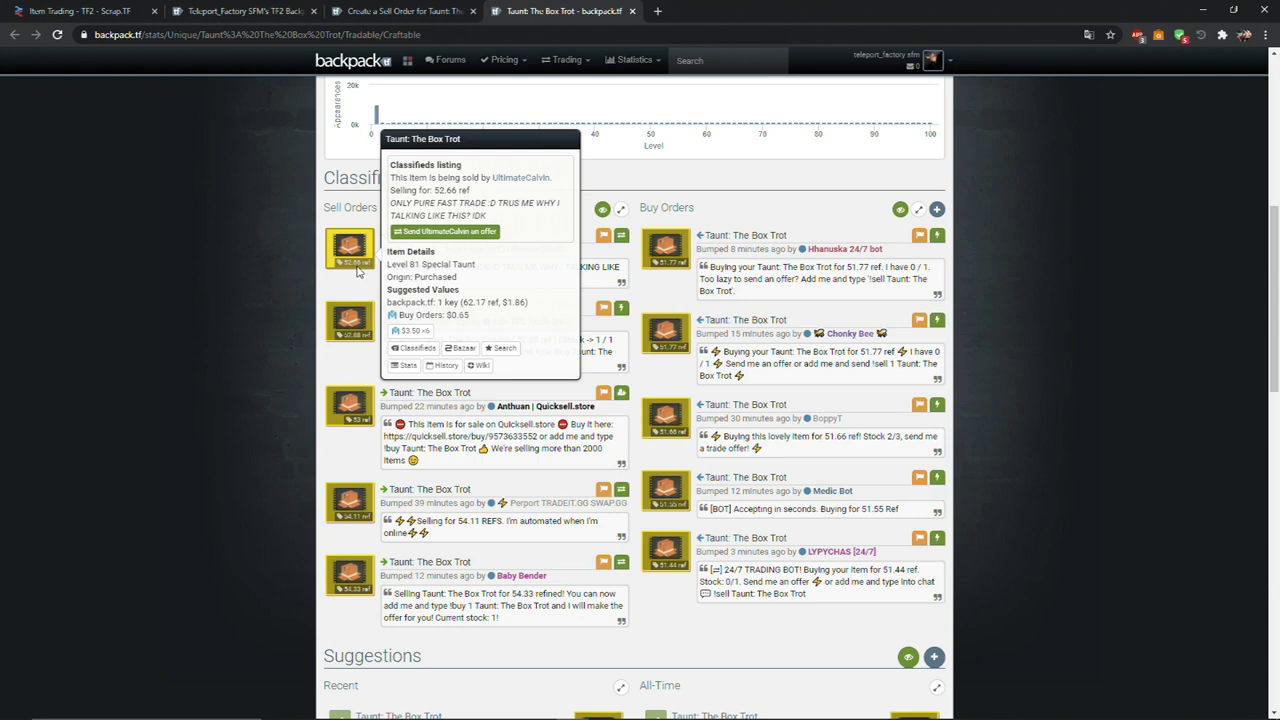
left_click(400, 11)
left_click(452, 186)
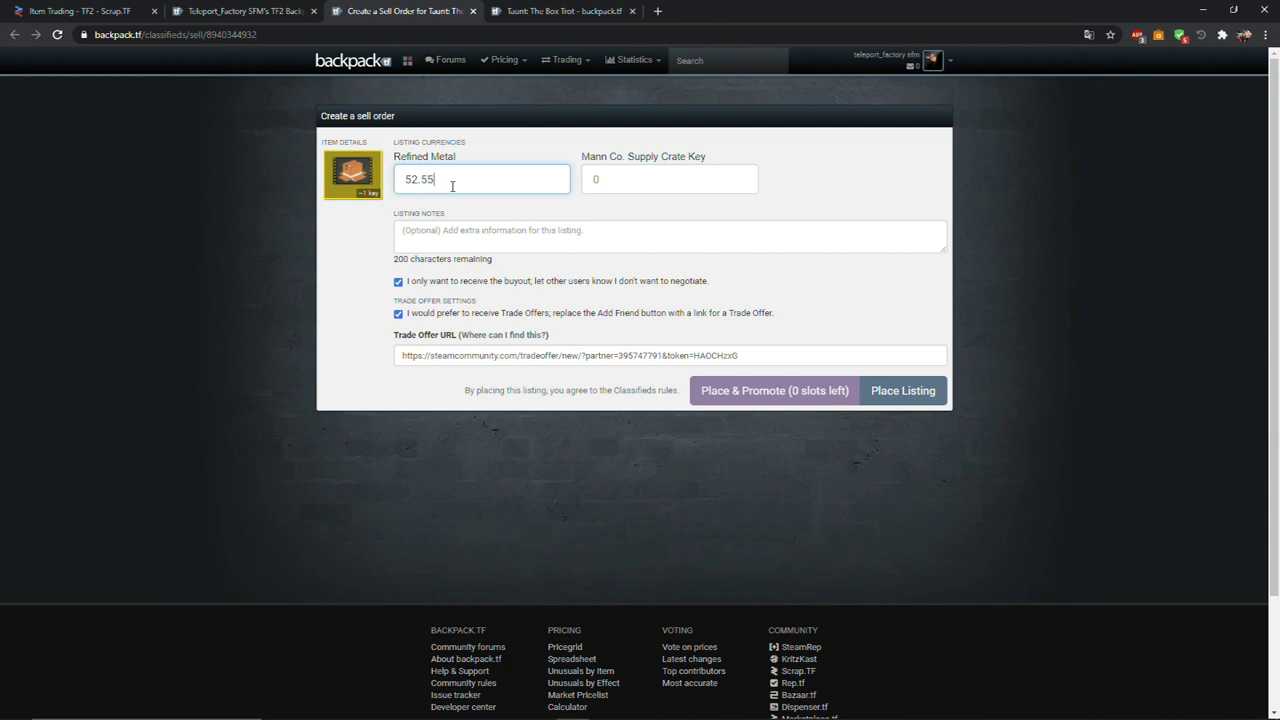
left_click(475, 201)
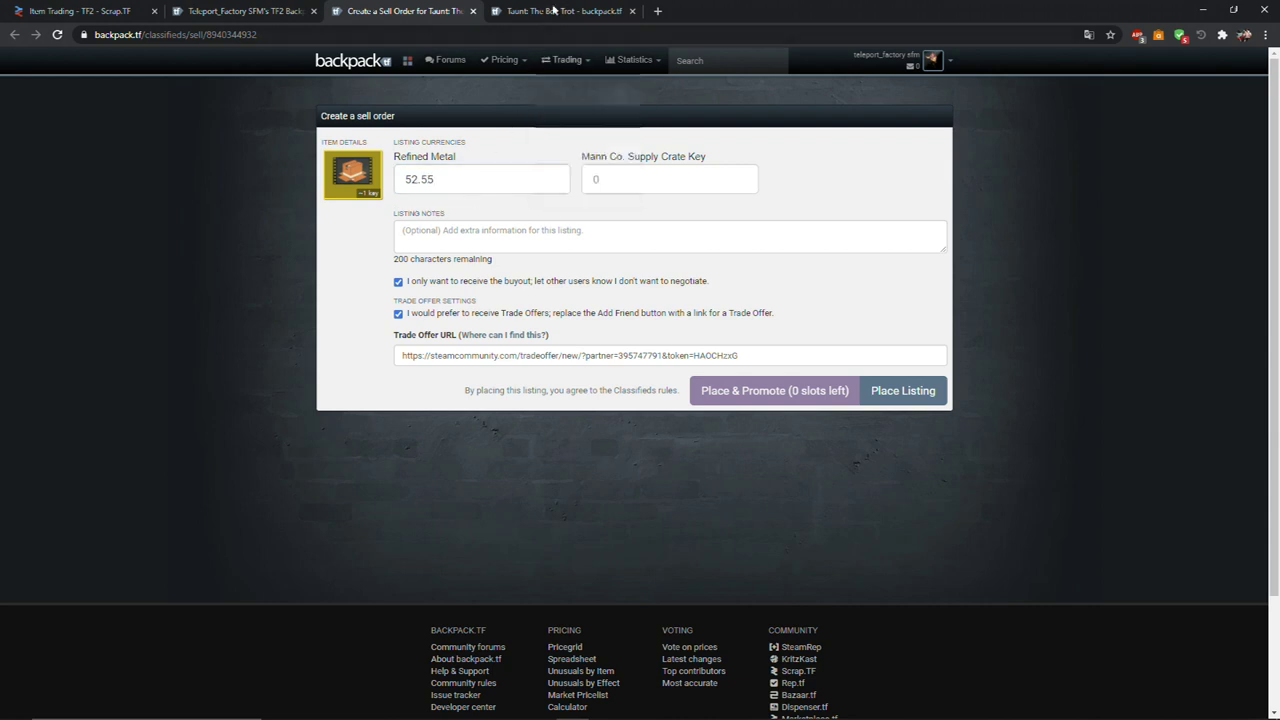
key("ctrl+Tab")
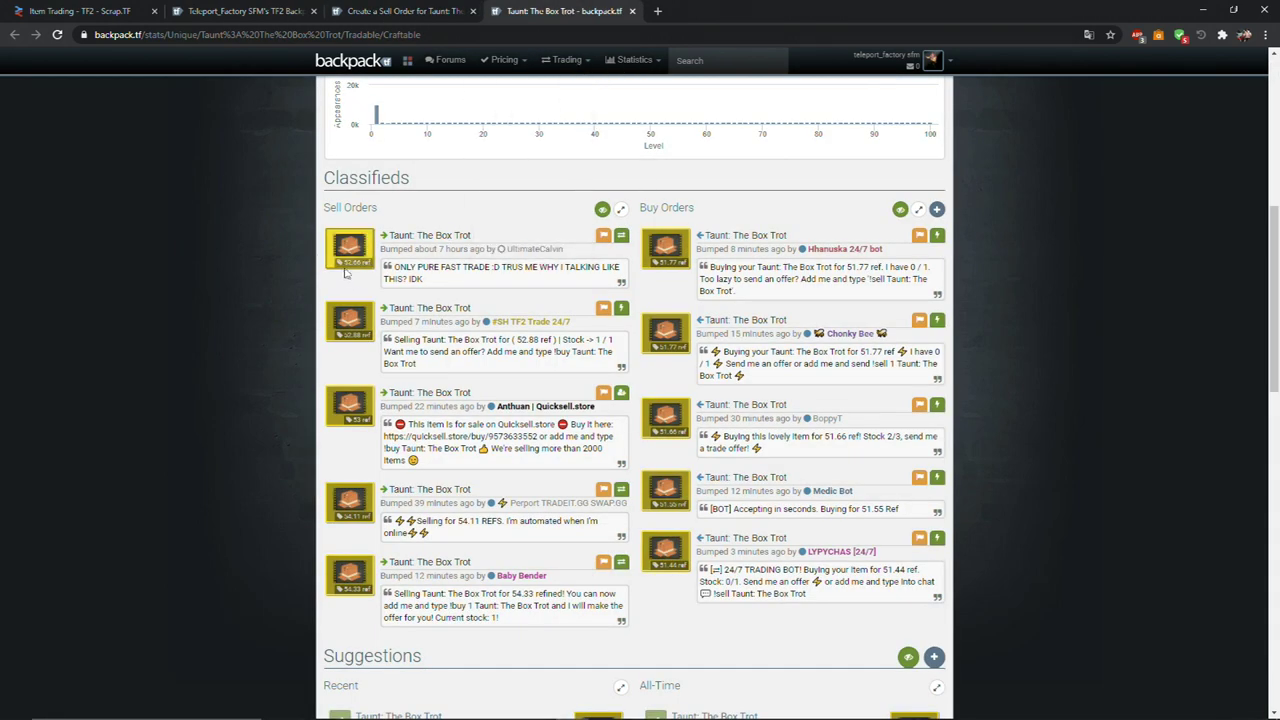
mouse_move(343, 271)
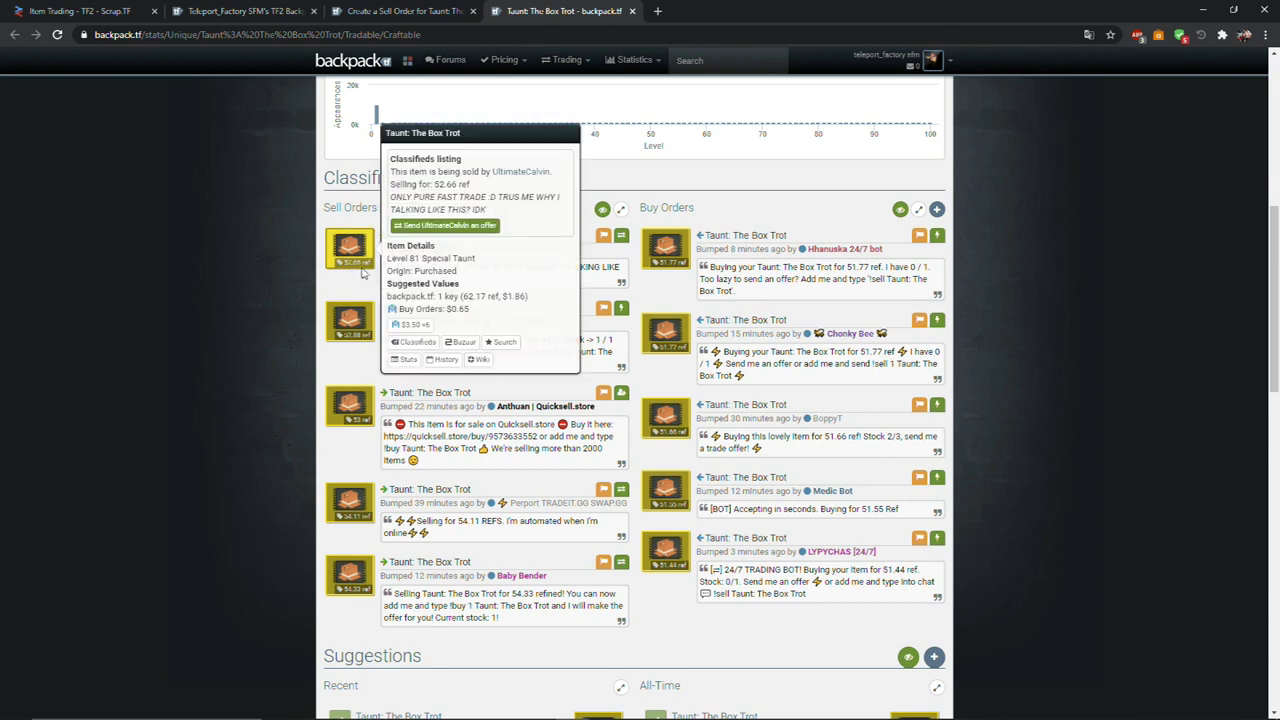
key("ctrl+shift+Tab")
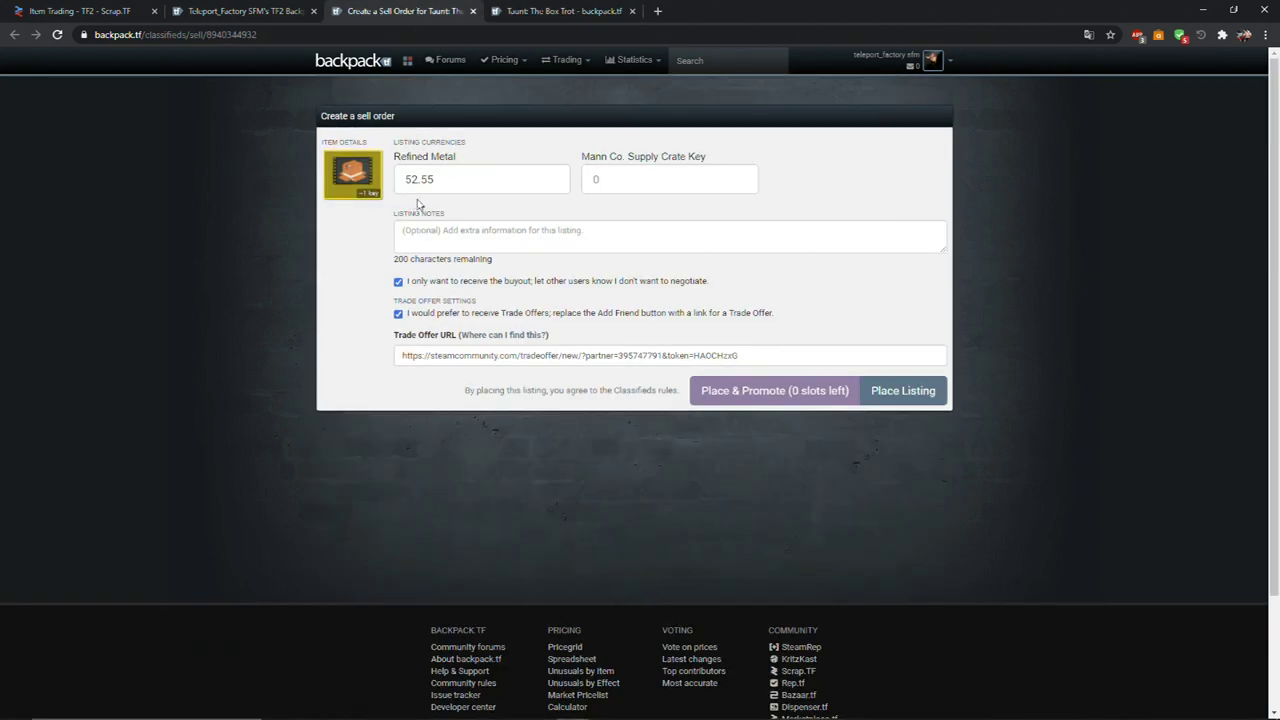
- Add the listing note 'Buy please lol' and place the sell listing
left_click(551, 240)
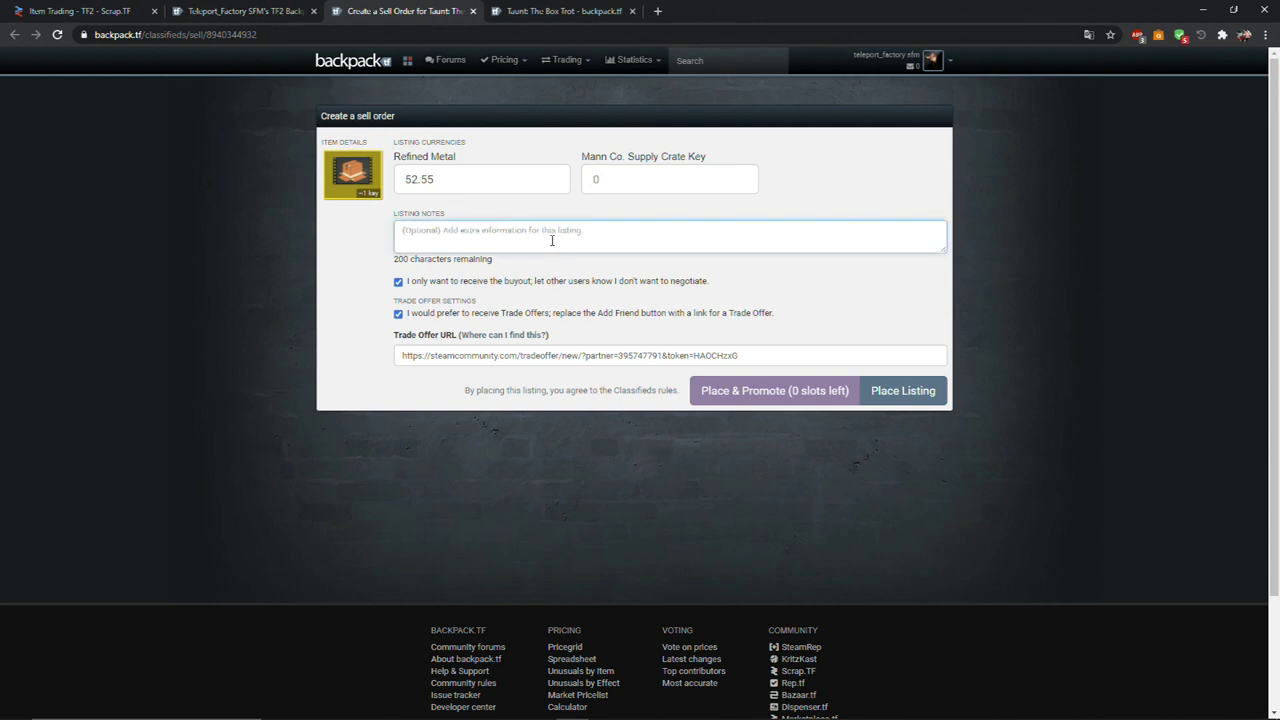
type("Buy please lol")
left_click(926, 393)
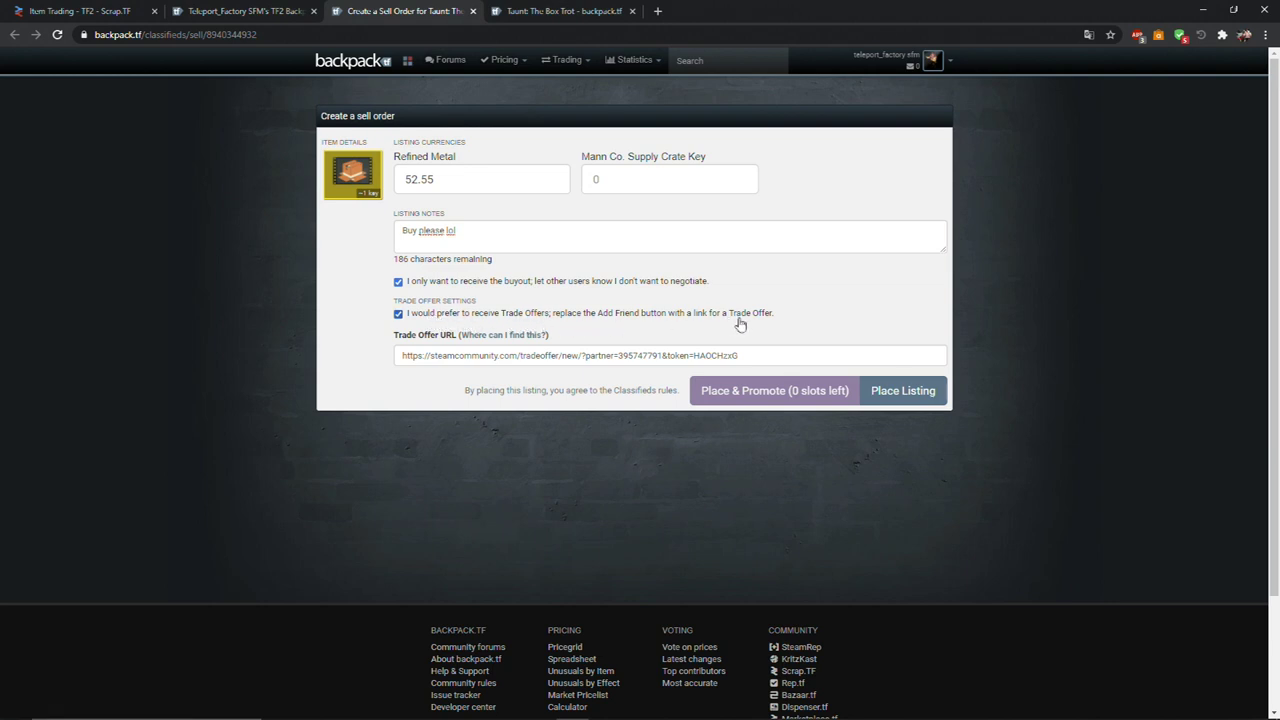
left_click(905, 398)
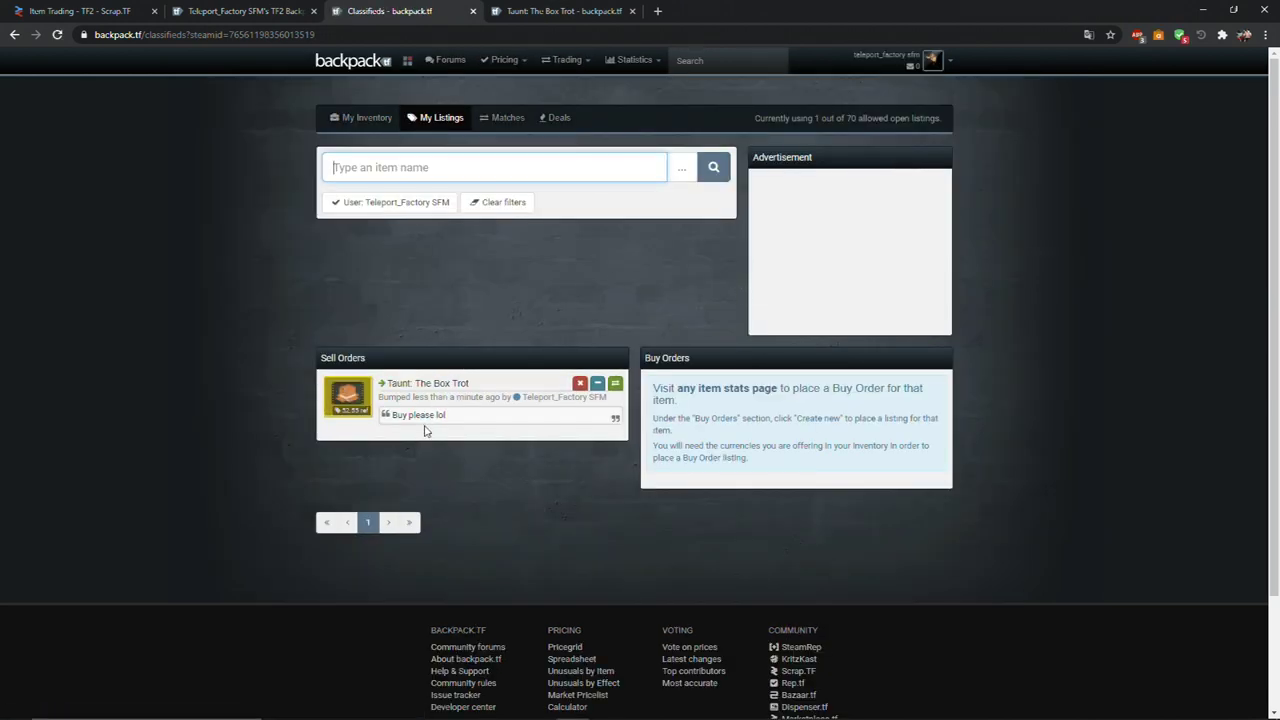
- Reload the Box Trot item page and remove your 'Buy please lol' sell listing
left_click(590, 12)
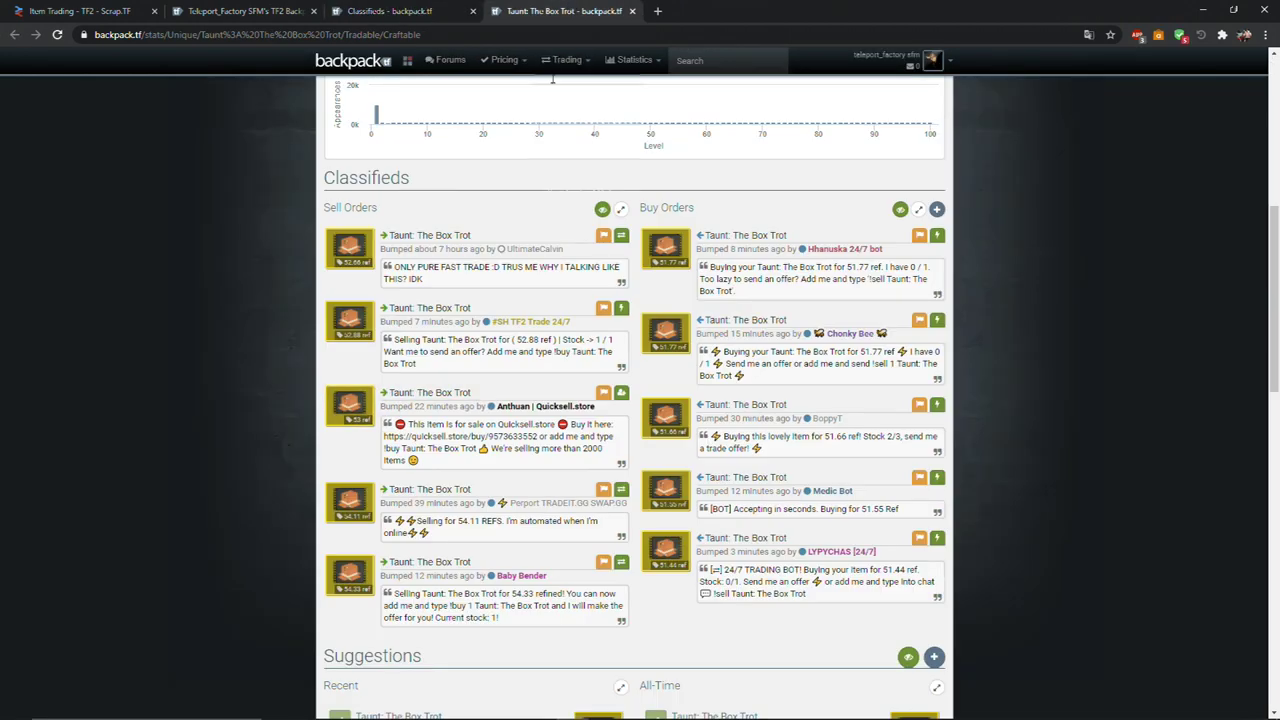
left_click(58, 35)
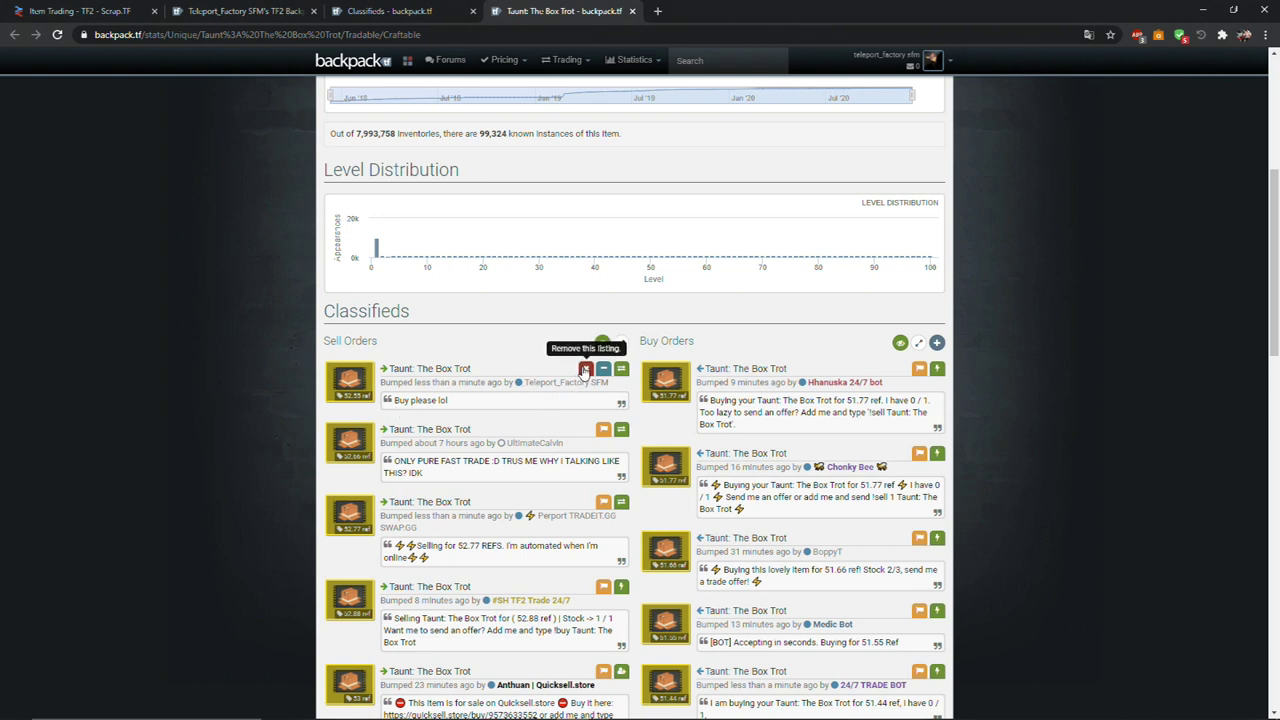
left_click(585, 370)
left_click(541, 374)
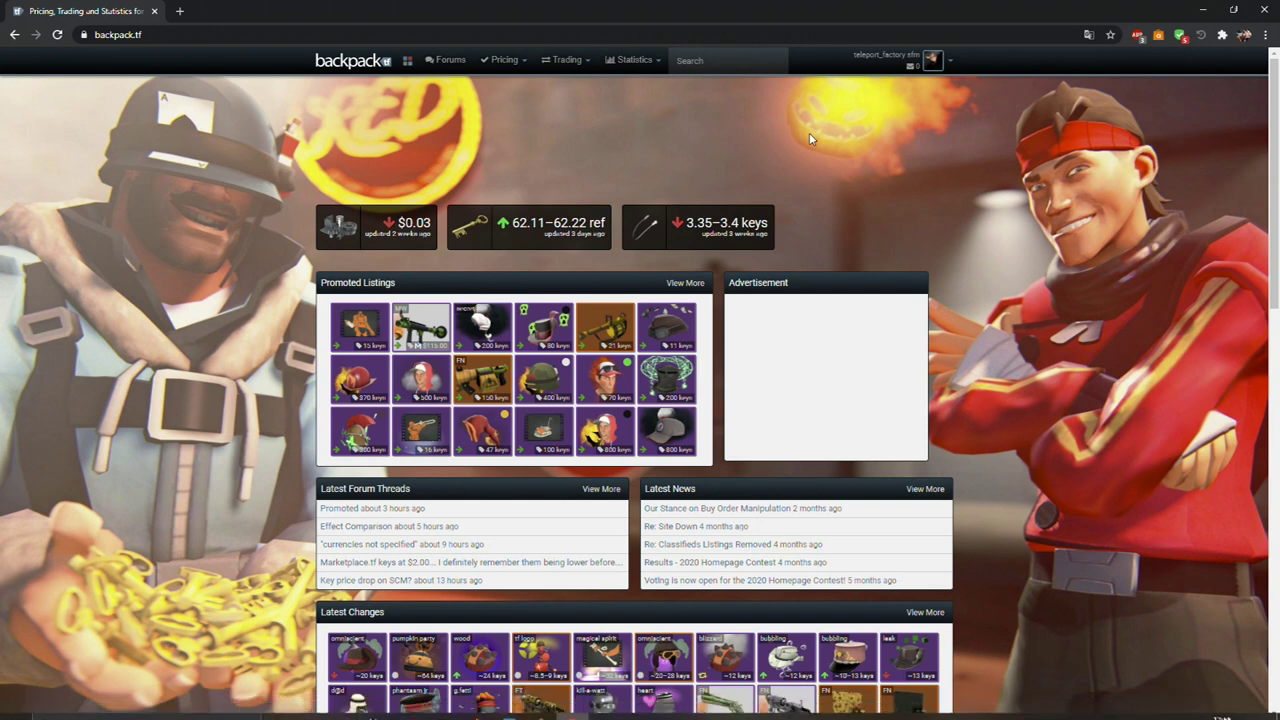
- Open the Winter 2019 War Paint Case stats page from your own backpack
mouse_move(925, 63)
left_click(896, 85)
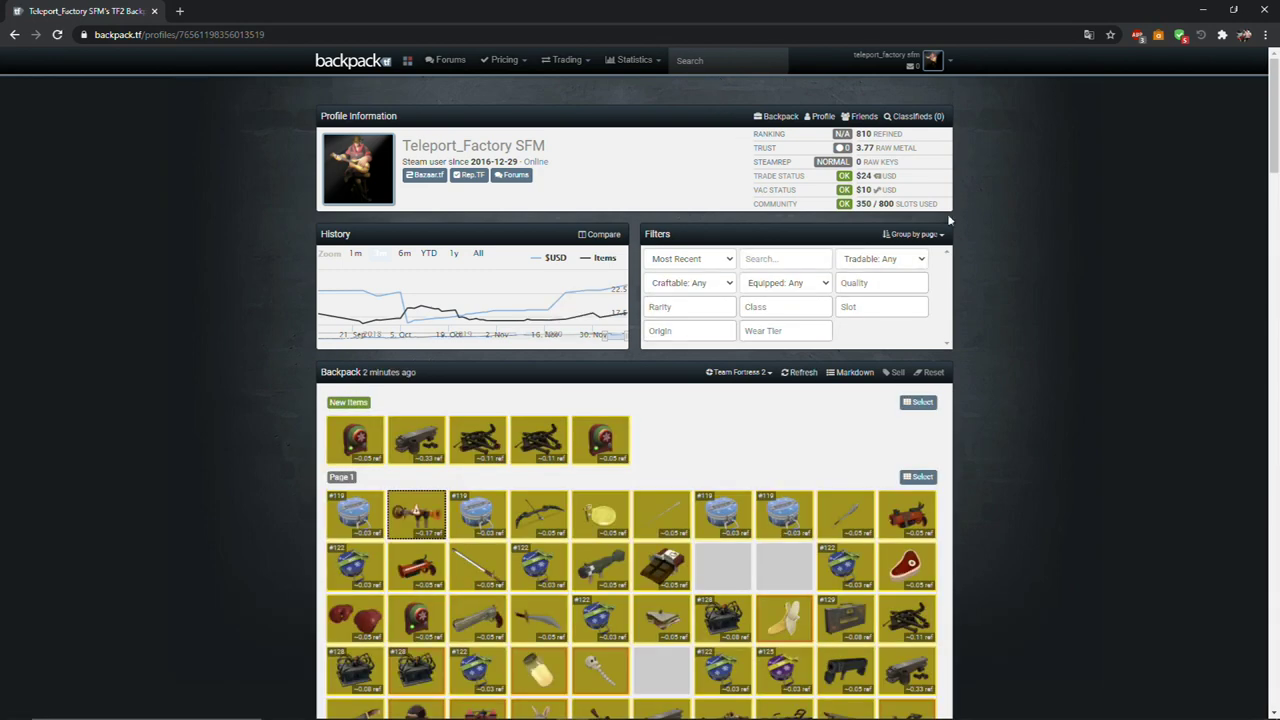
scroll(969, 222, "down", 5)
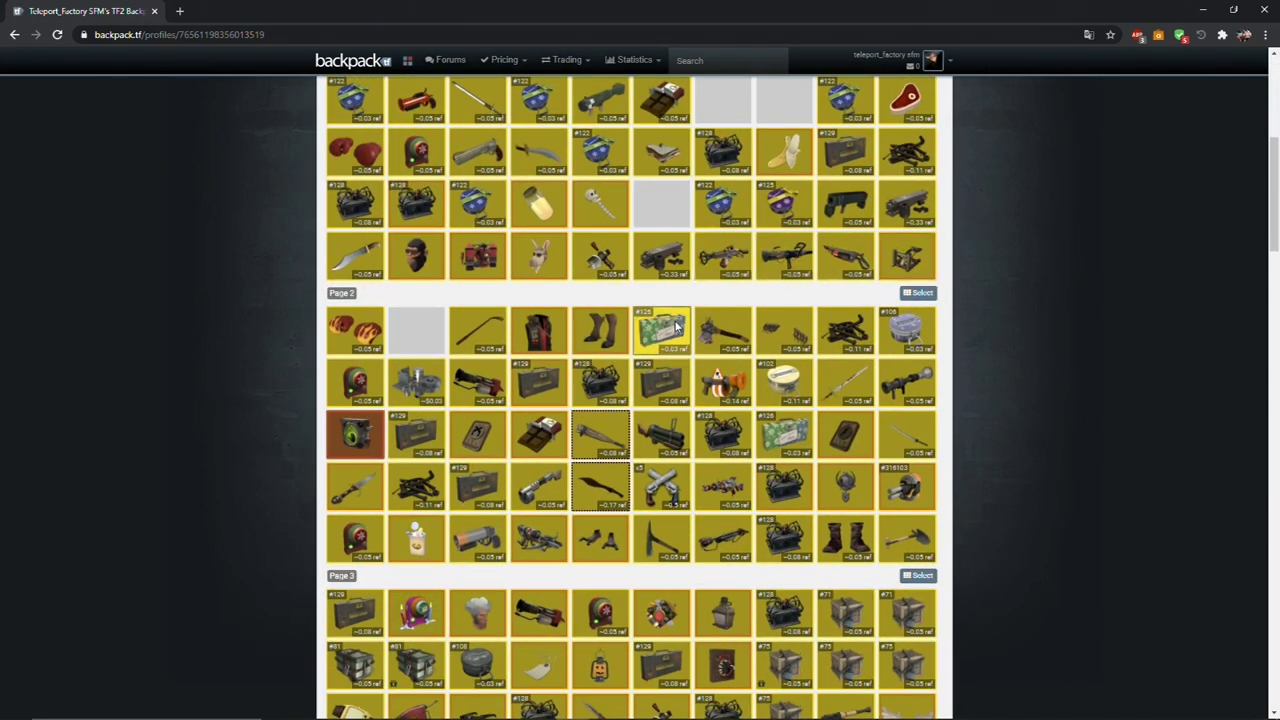
mouse_move(676, 328)
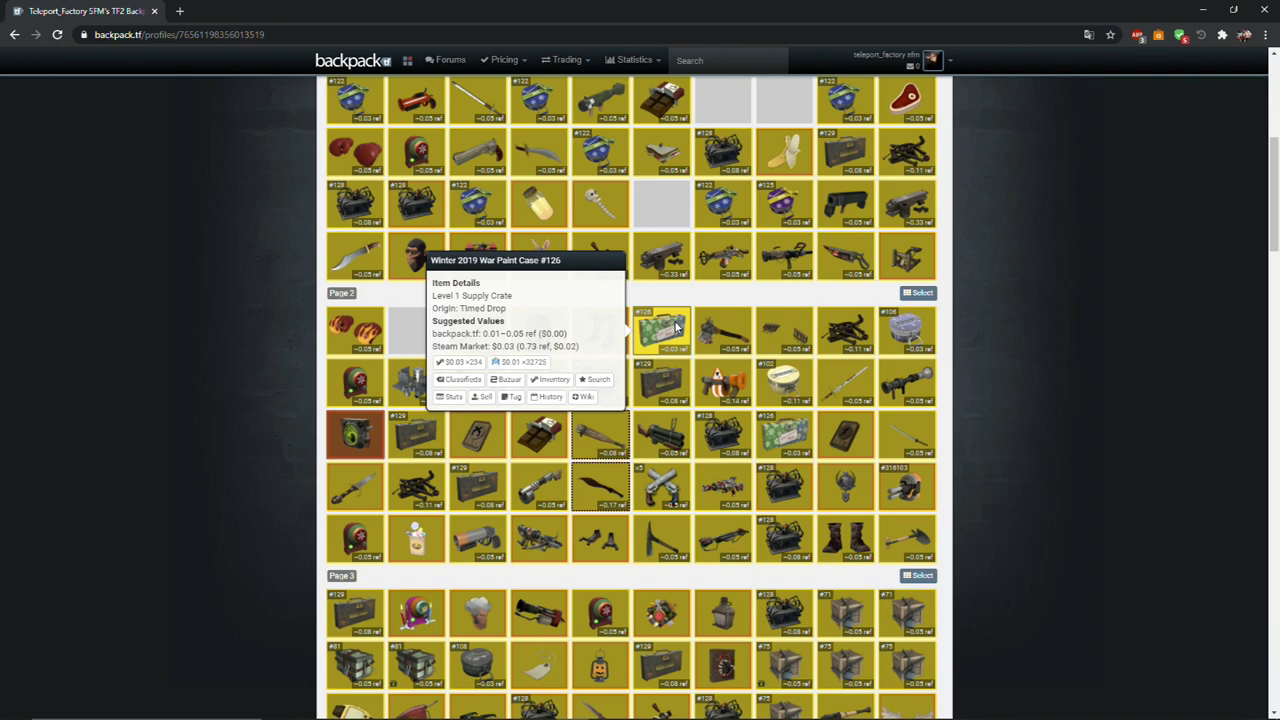
left_click(449, 400)
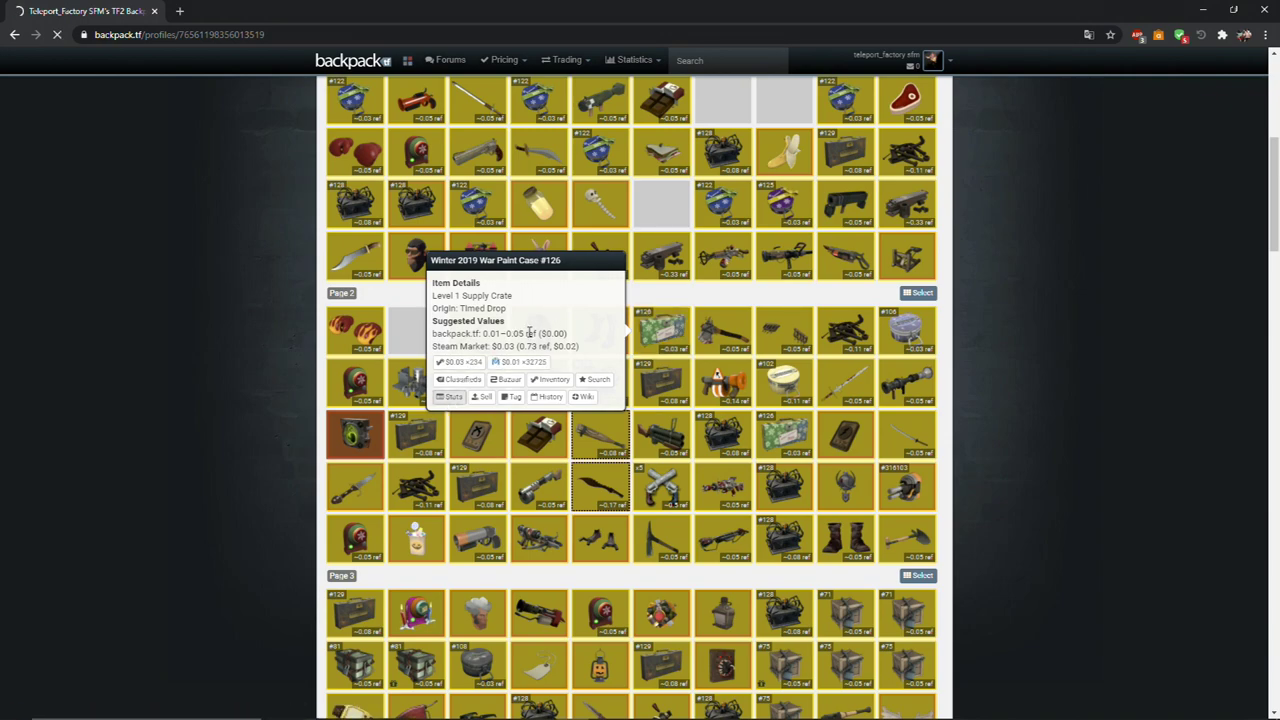
- Highlight the top buy-order bot's 8 Per Scrap price in the case's classifieds
scroll(529, 331, "down", 3)
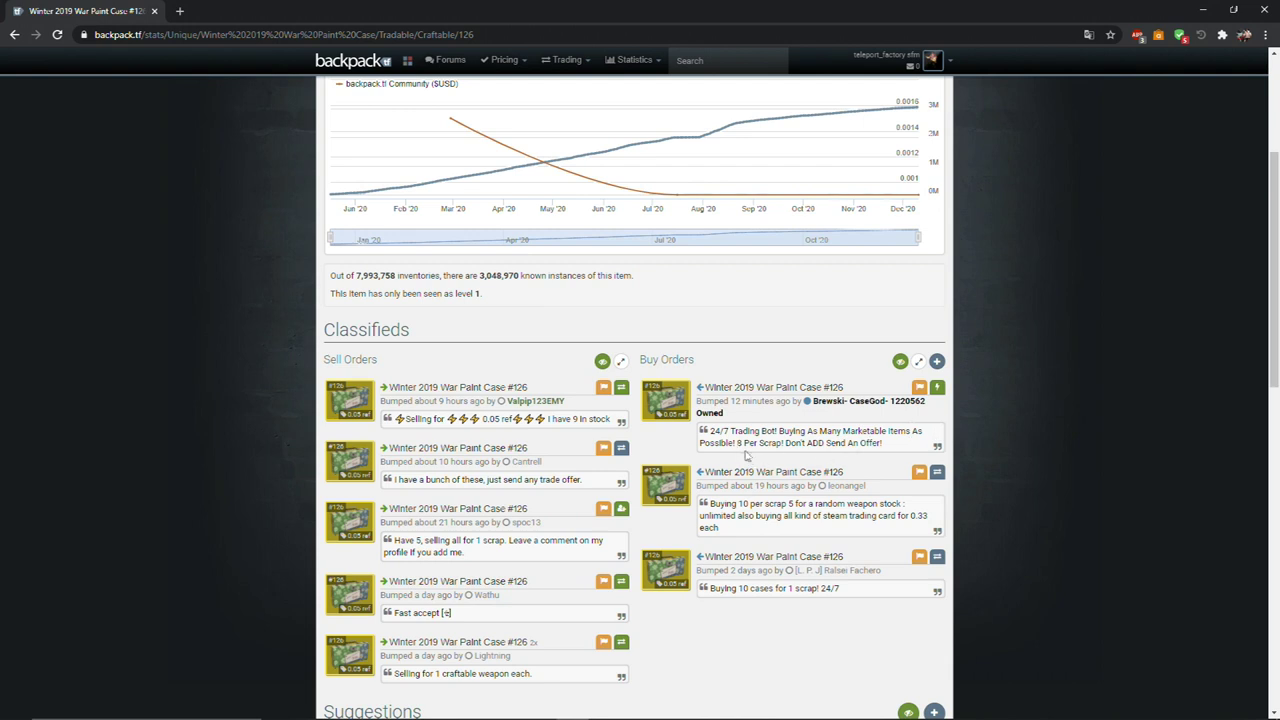
left_click_drag(781, 447, 740, 443)
left_click(775, 443)
left_click(775, 443)
left_click(786, 444)
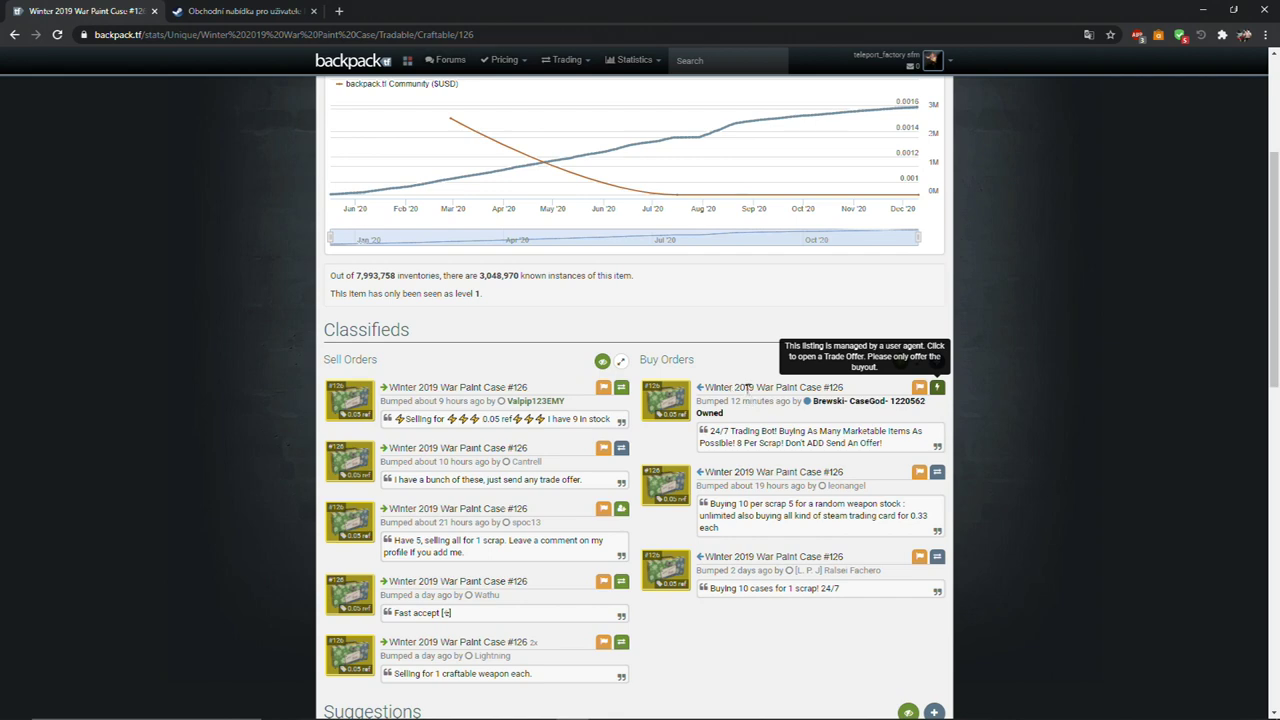
- Add eight Winter 2019 War Paint Cases to the trade offer
key("ctrl+Tab")
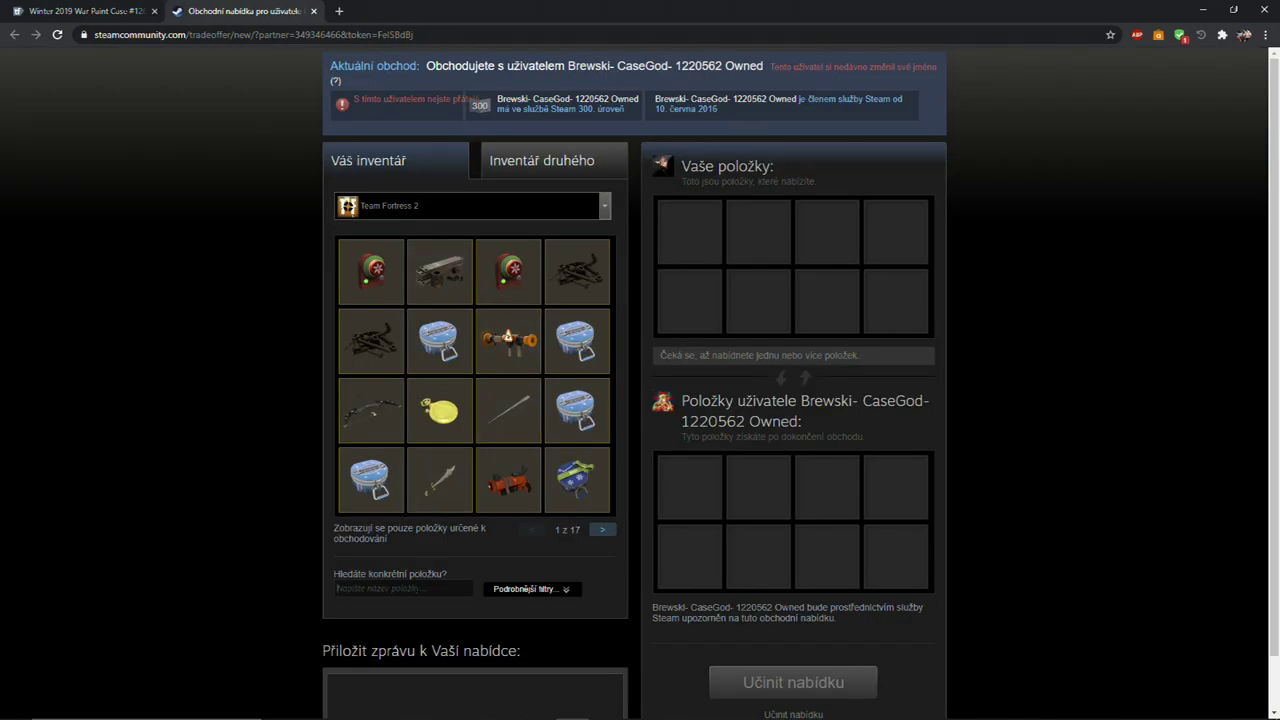
type("2019")
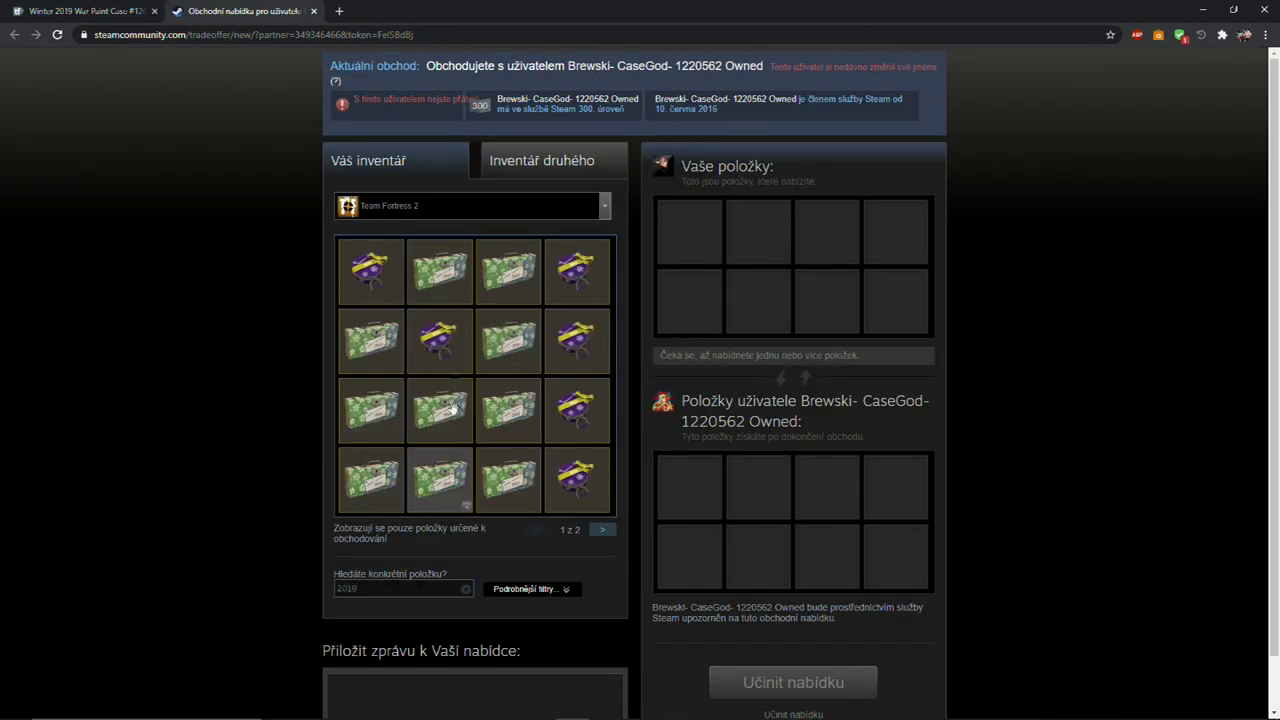
double_click(432, 283)
double_click(507, 272)
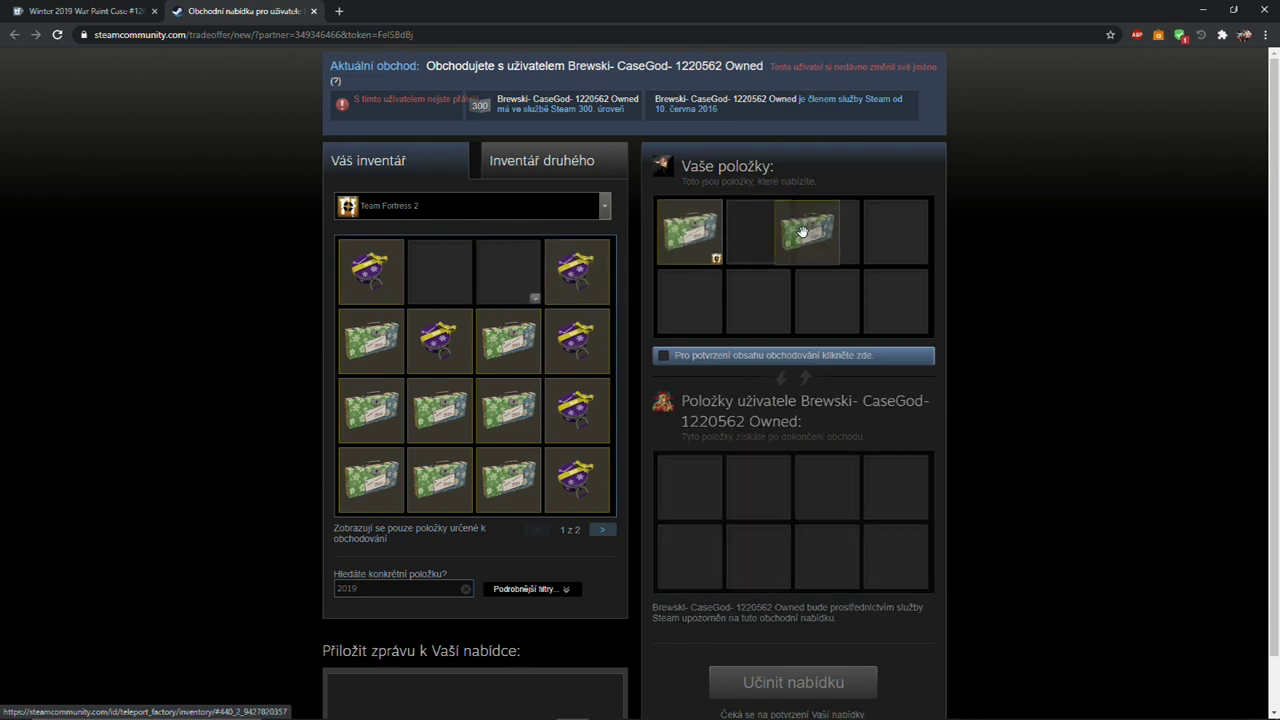
double_click(507, 341)
double_click(507, 410)
double_click(440, 410)
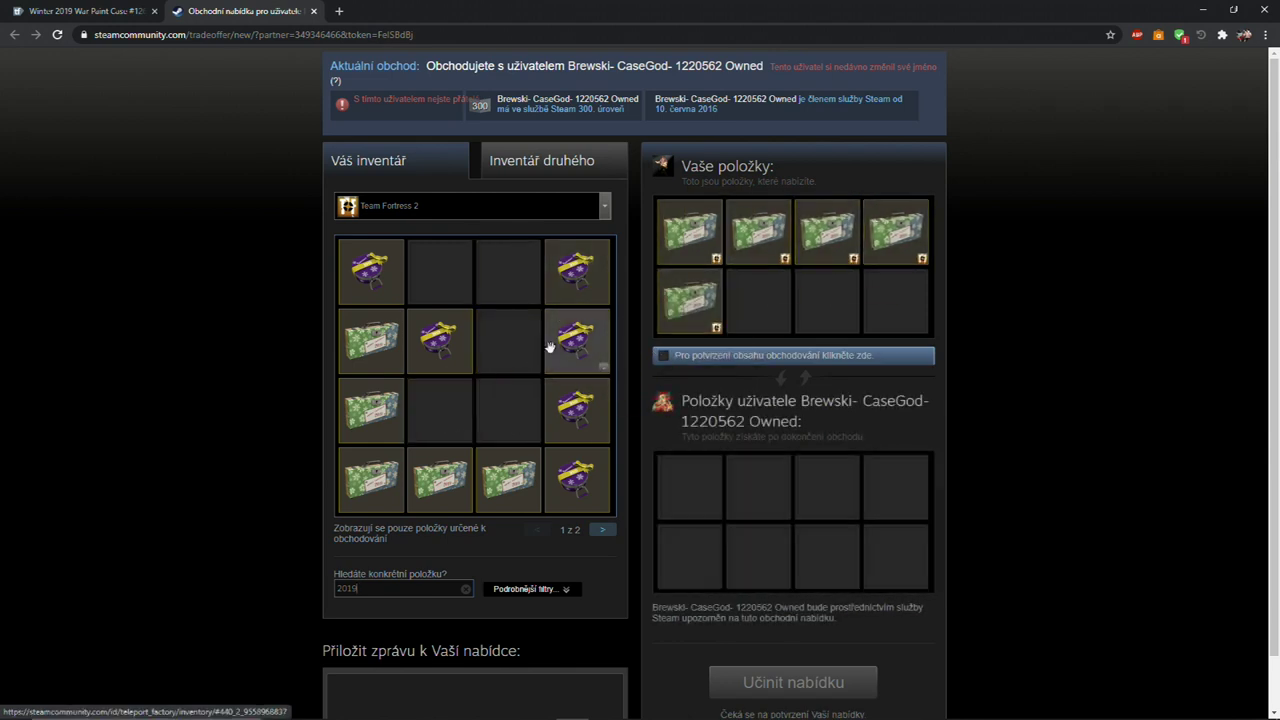
double_click(371, 341)
double_click(371, 410)
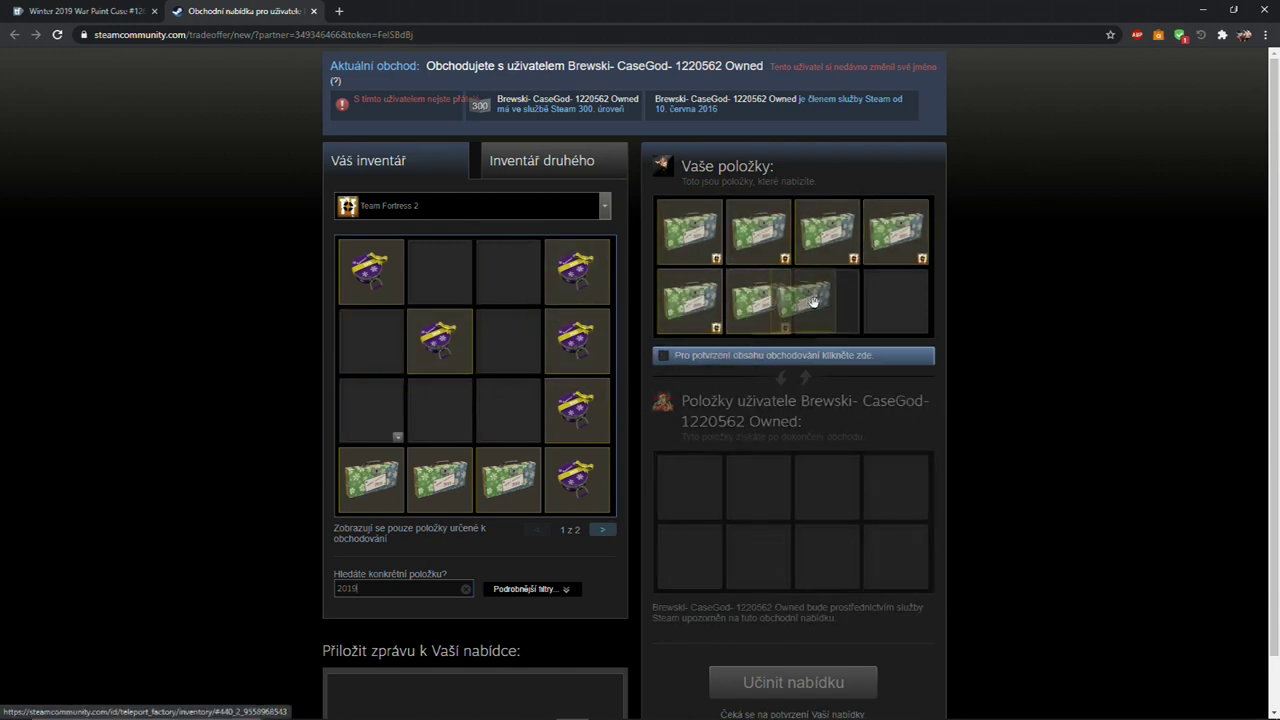
double_click(440, 480)
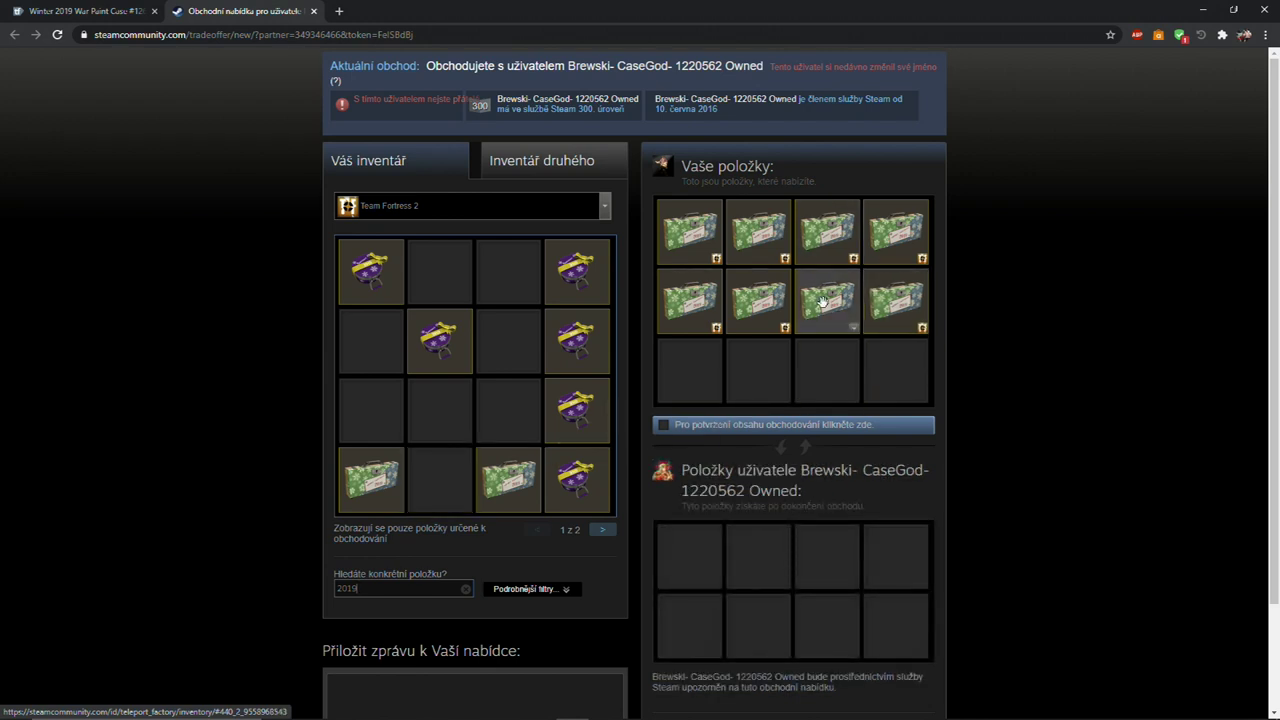
- Request one scrap metal from the bot, mark ready, and send the offer
left_click(491, 175)
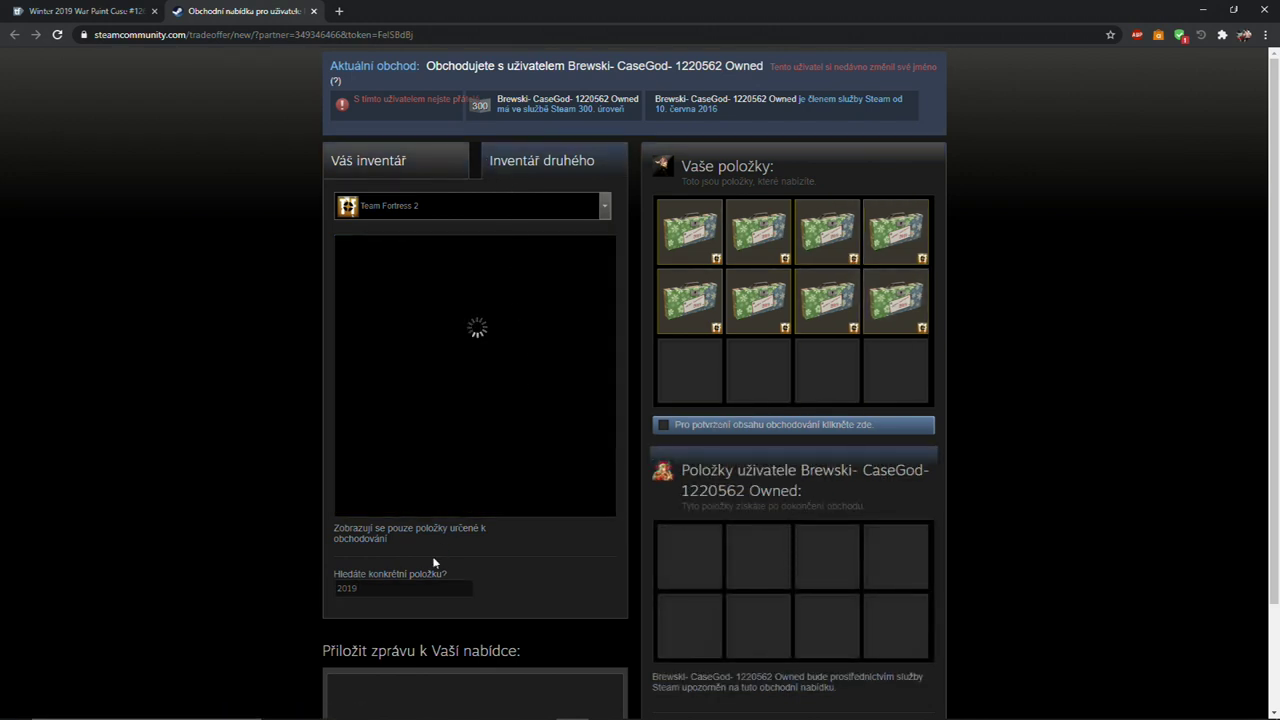
key("ctrl+a")
type("scrap")
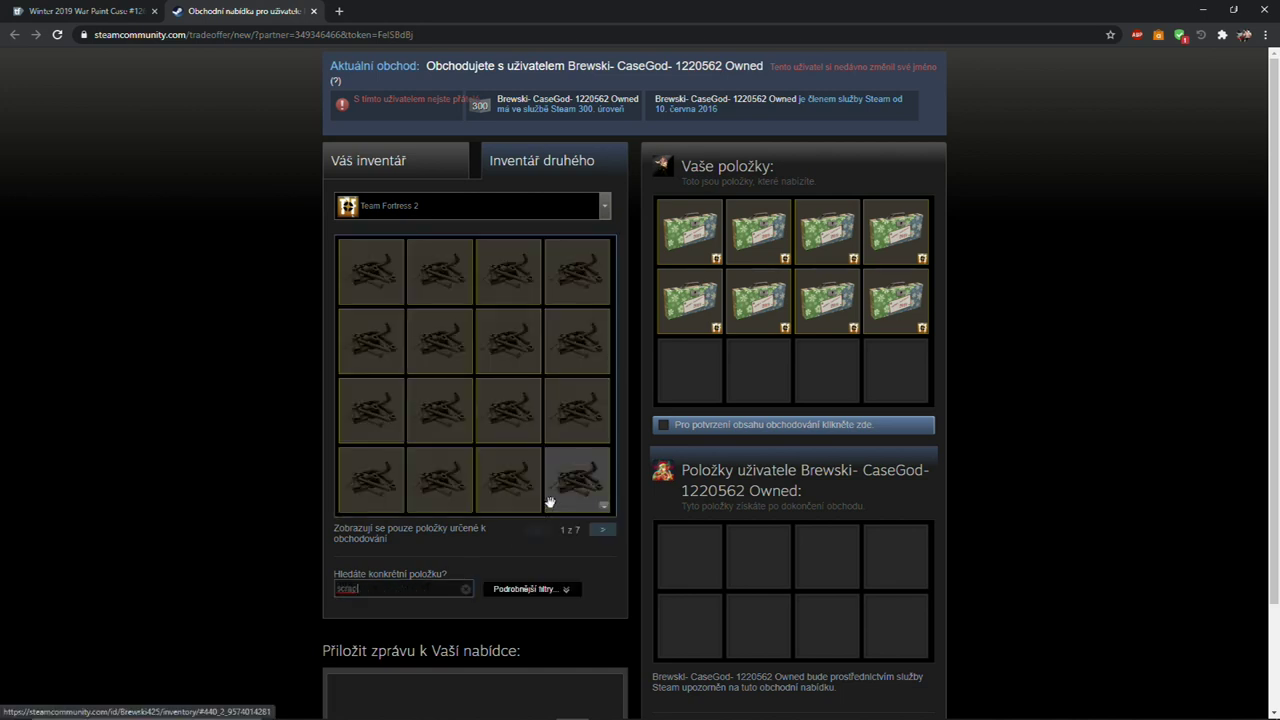
left_click_drag(437, 338, 797, 578)
left_click(420, 157)
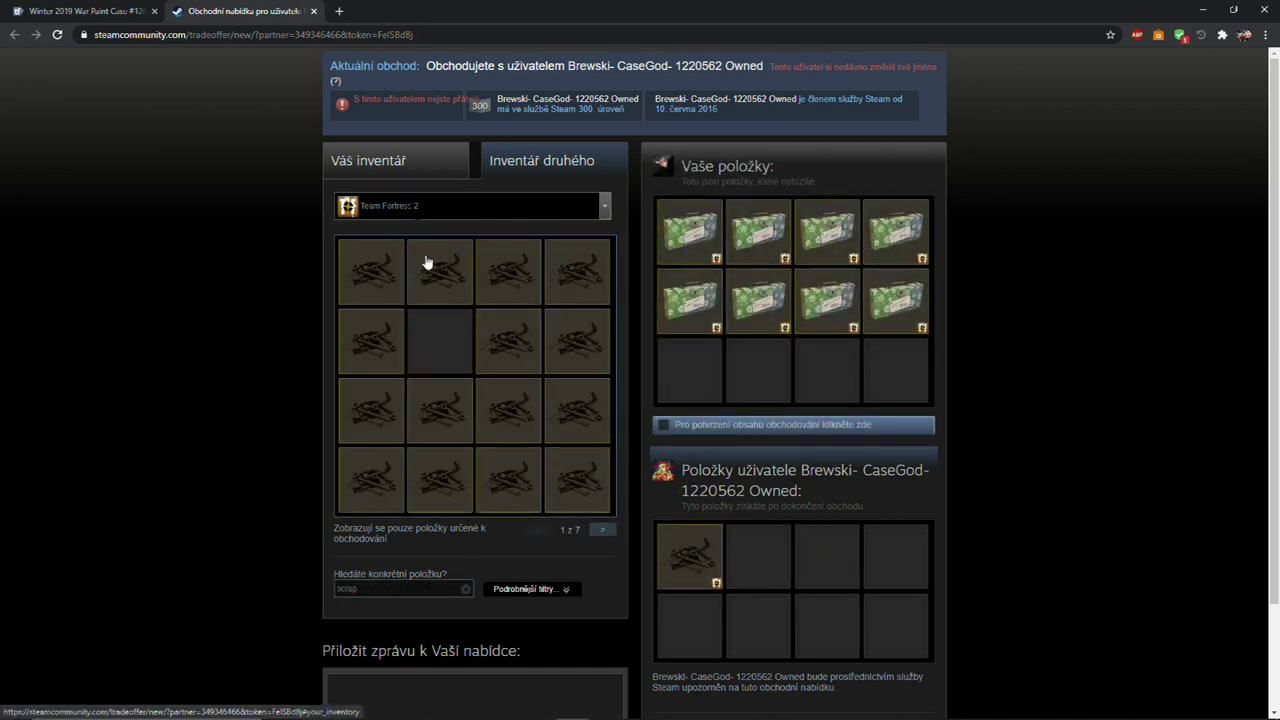
double_click(346, 588)
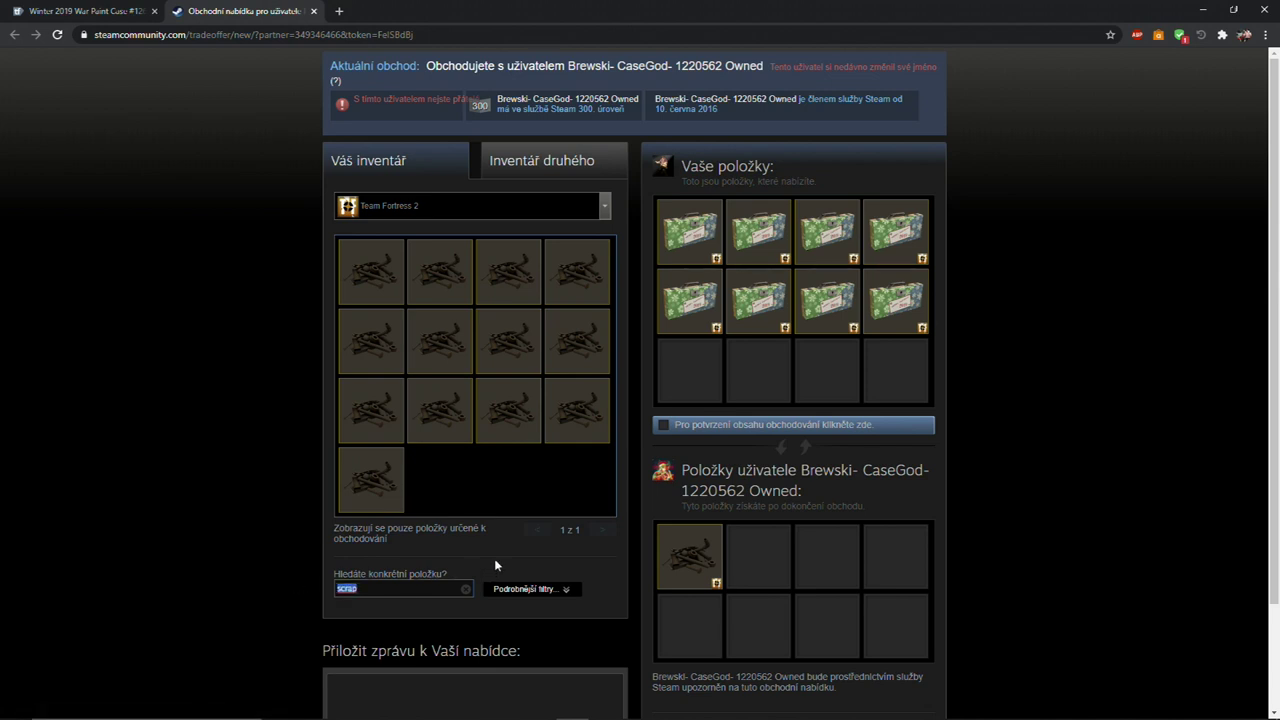
type("2019")
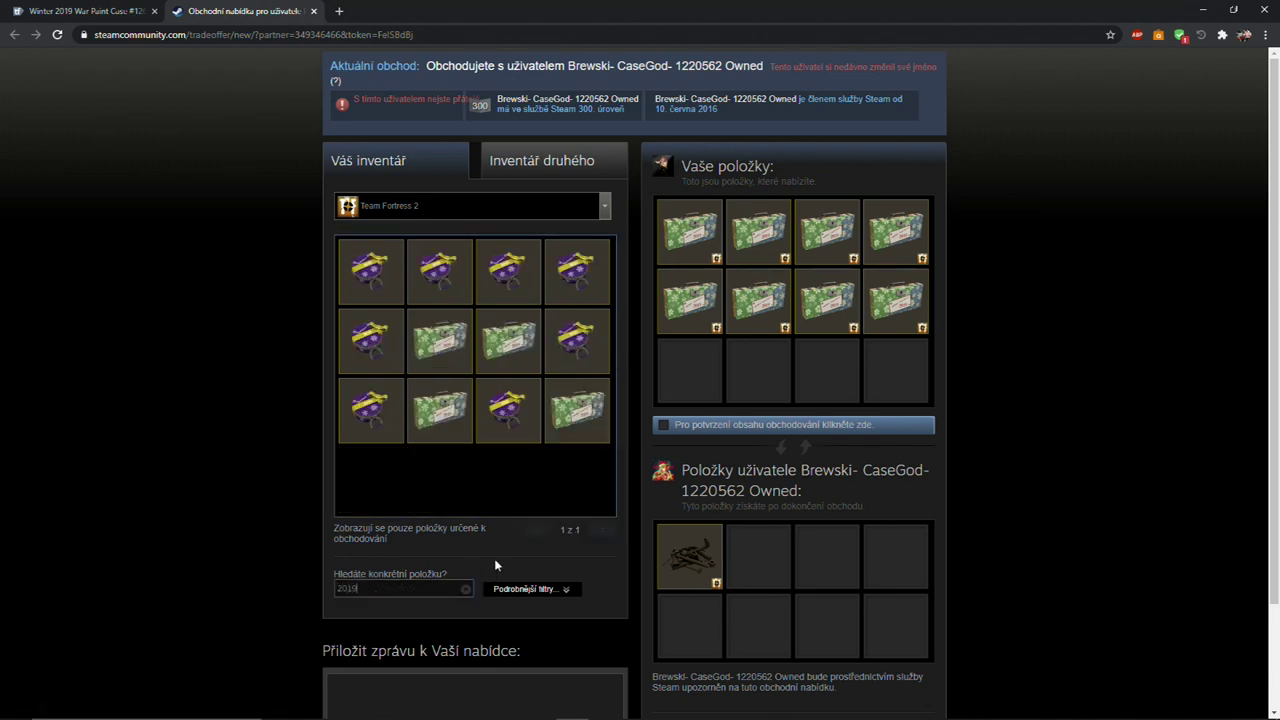
left_click(695, 427)
scroll(1007, 424, "down", 3)
left_click(797, 620)
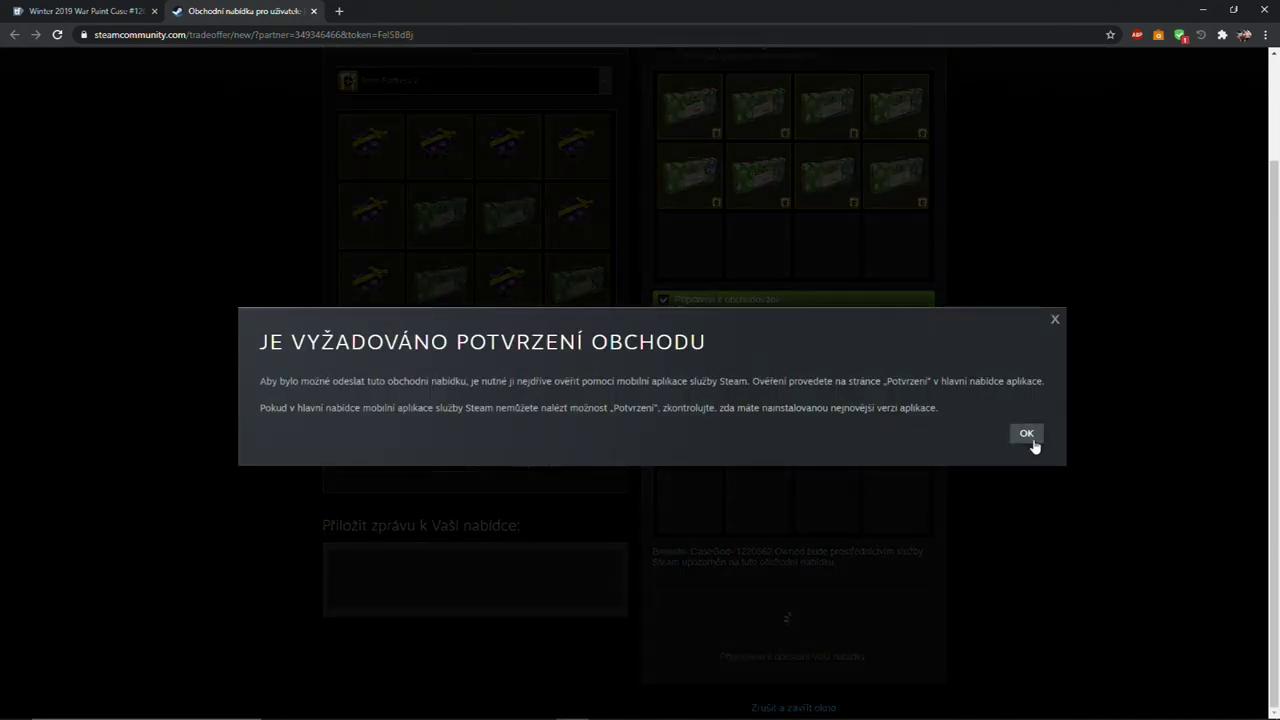
left_click(1030, 438)
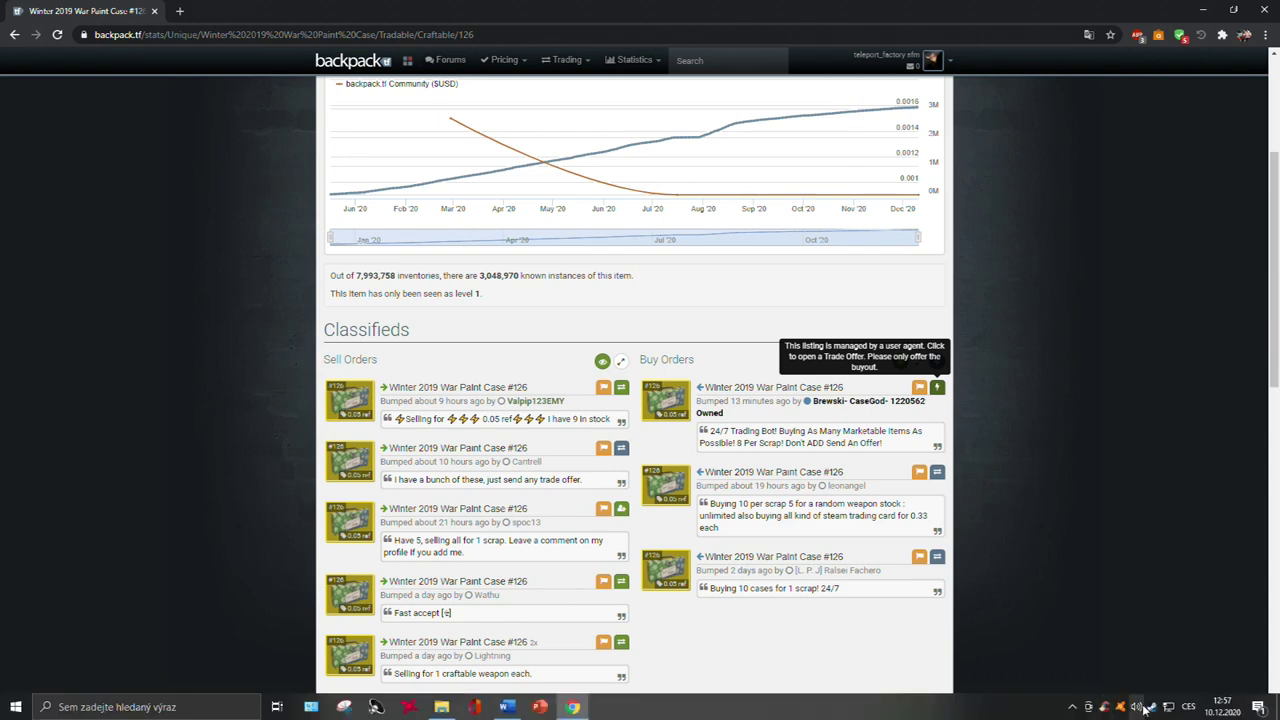
left_click(1153, 708)
left_click(541, 67)
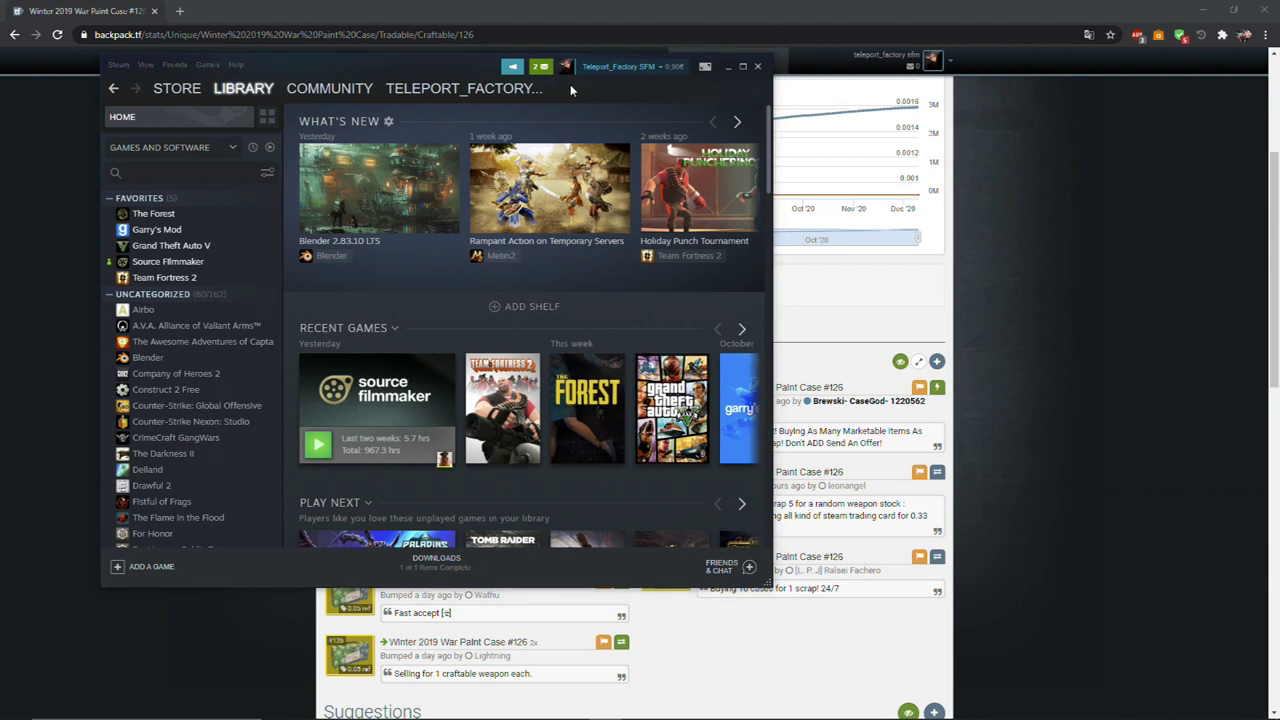
left_click(538, 66)
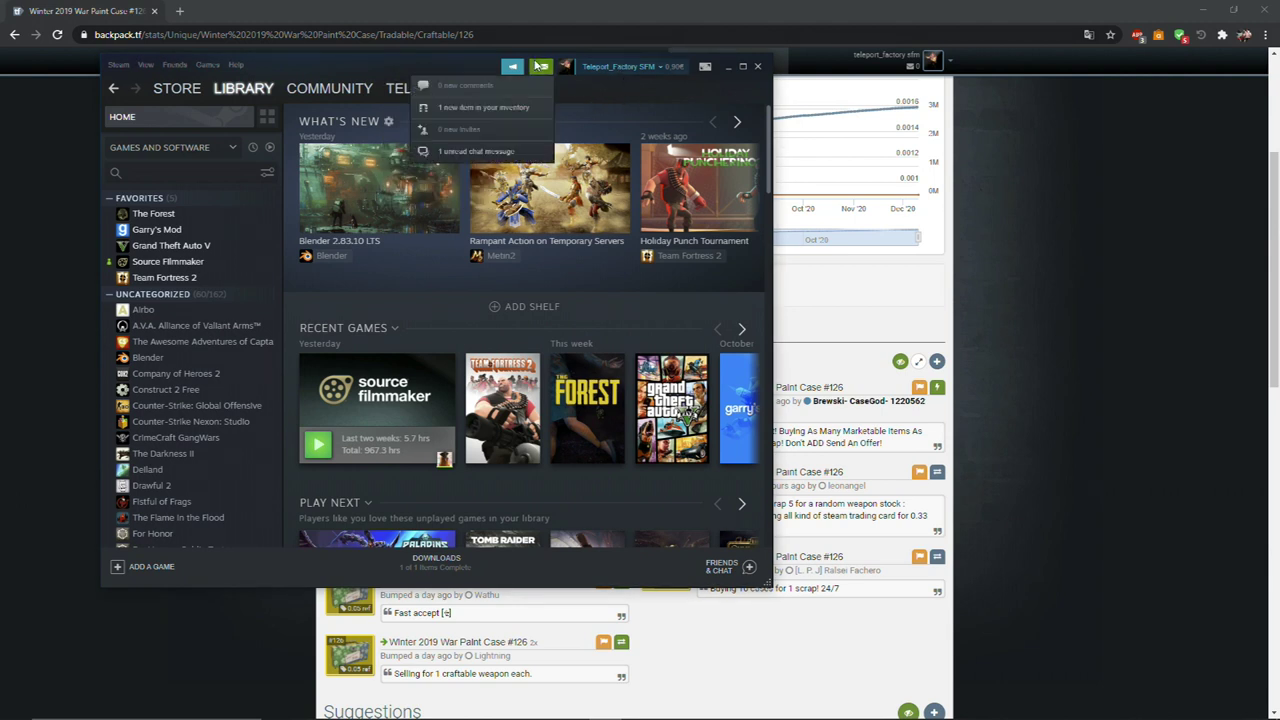
left_click(485, 107)
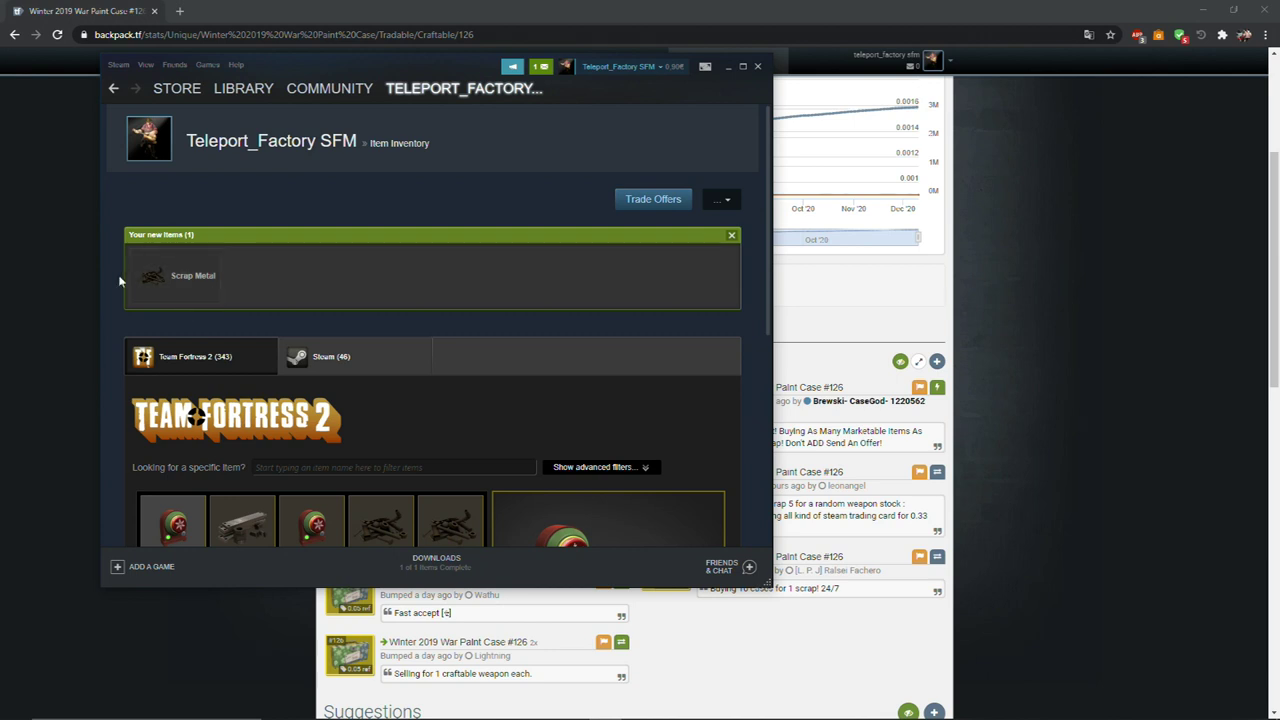
left_click(670, 200)
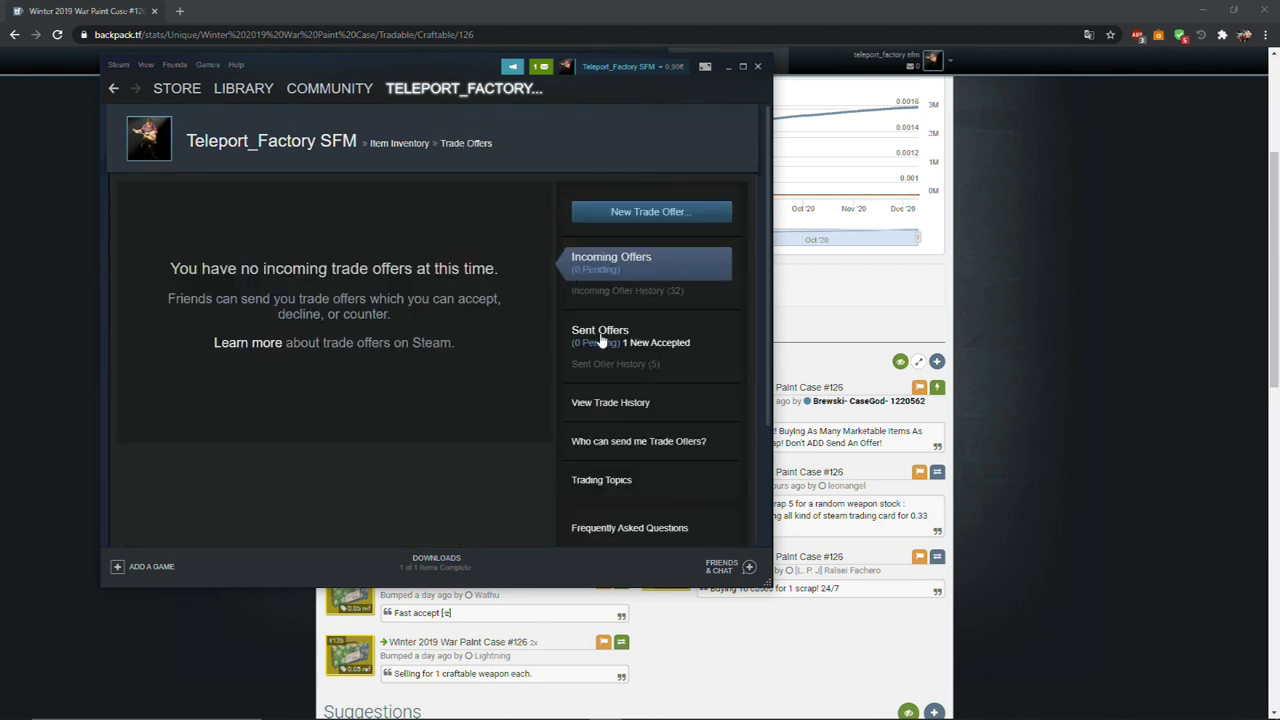
left_click(600, 337)
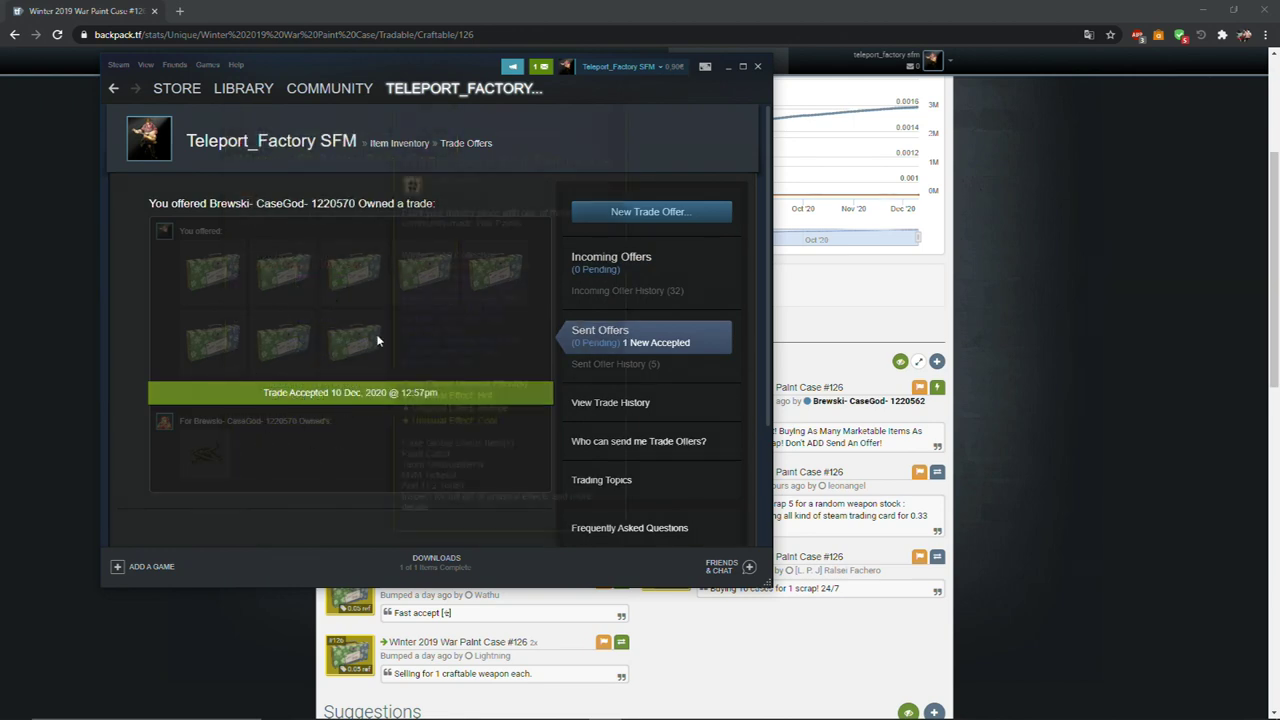
left_click(759, 67)
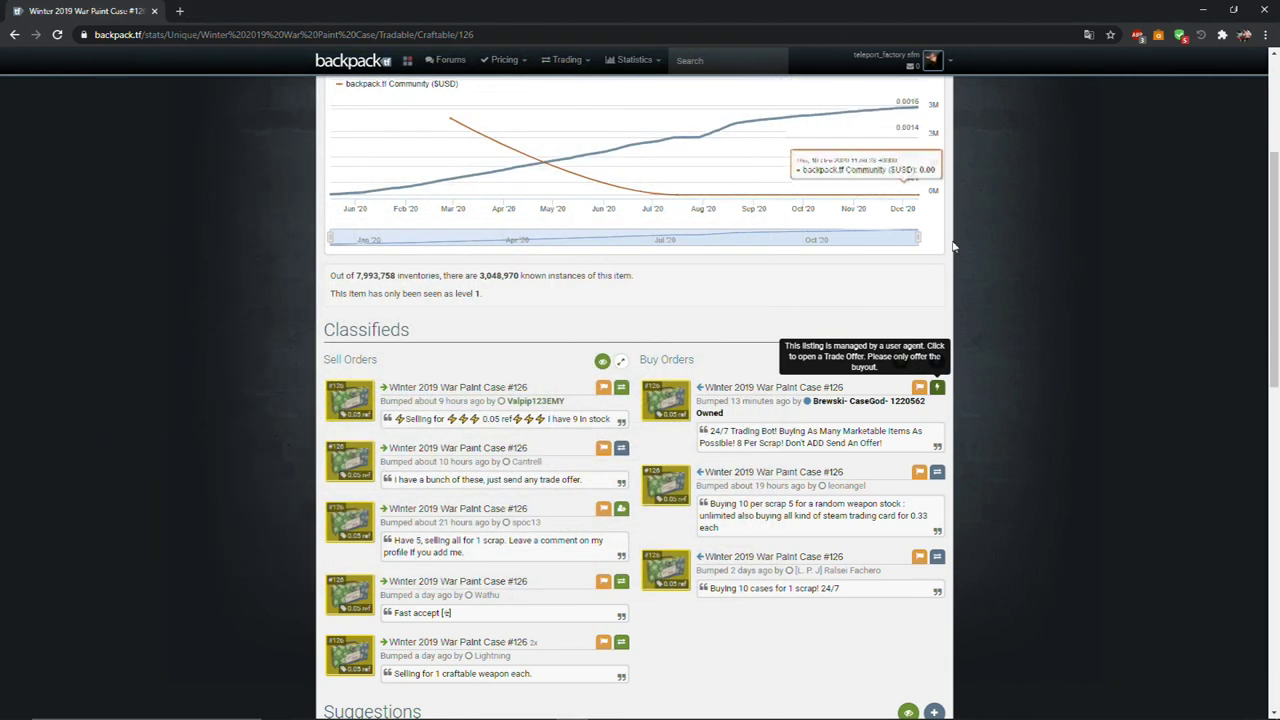